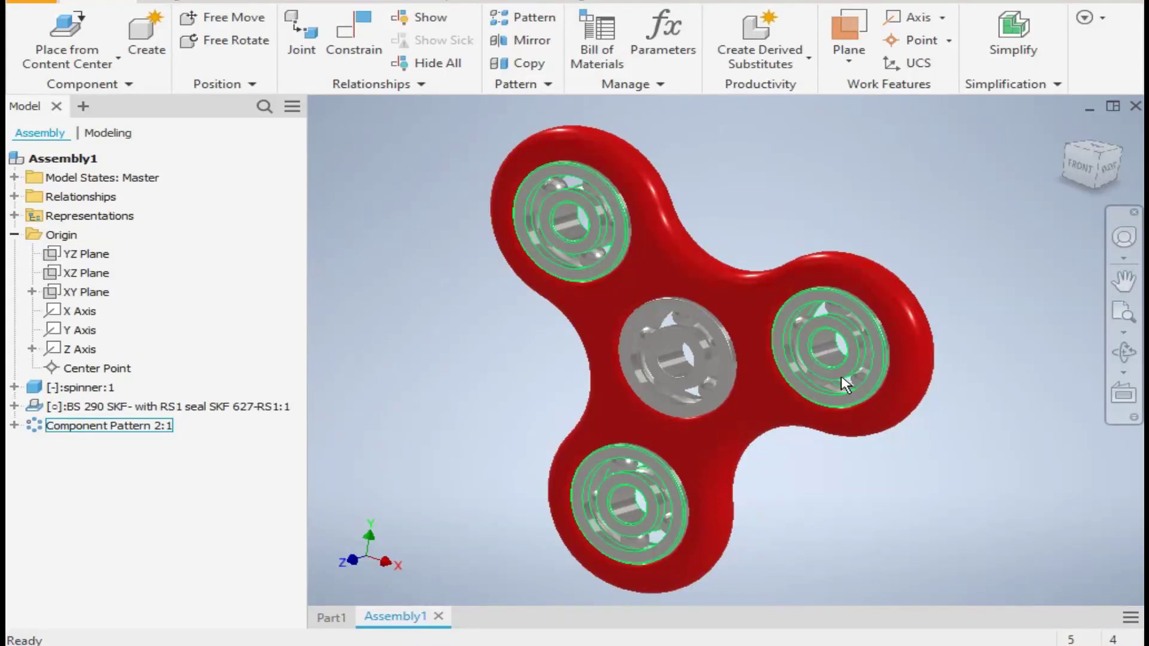
Rotate the red spinner body in the assembly to check that its three arms turn around the central bearing.
click(807, 205)
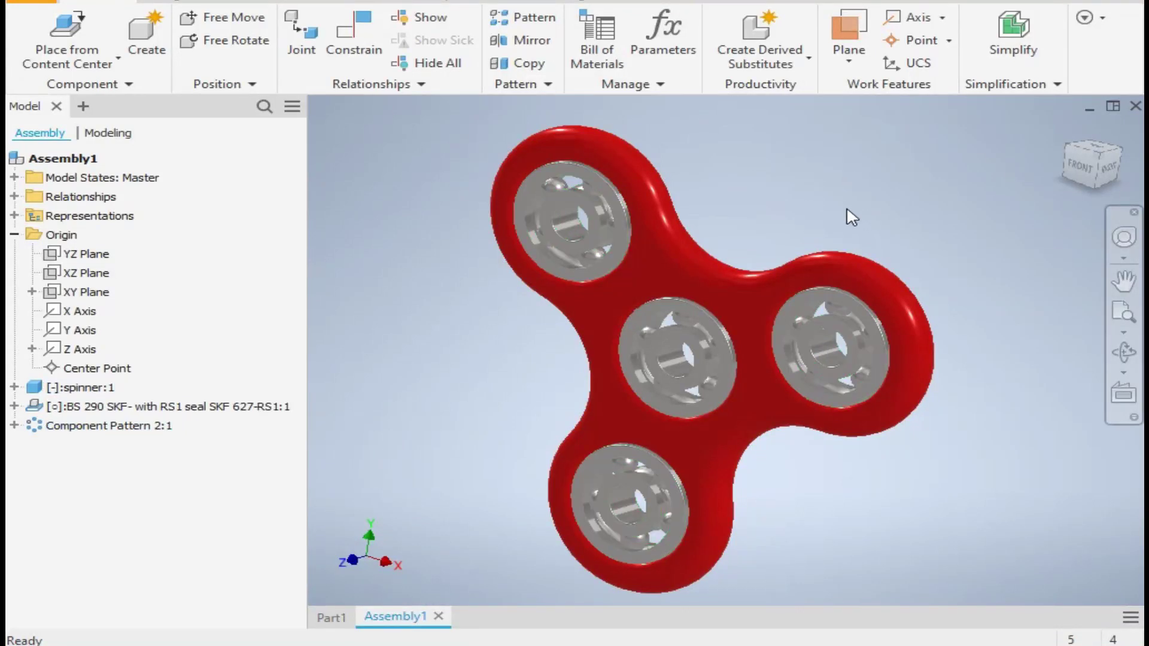
click(646, 209)
drag(633, 166, 857, 325)
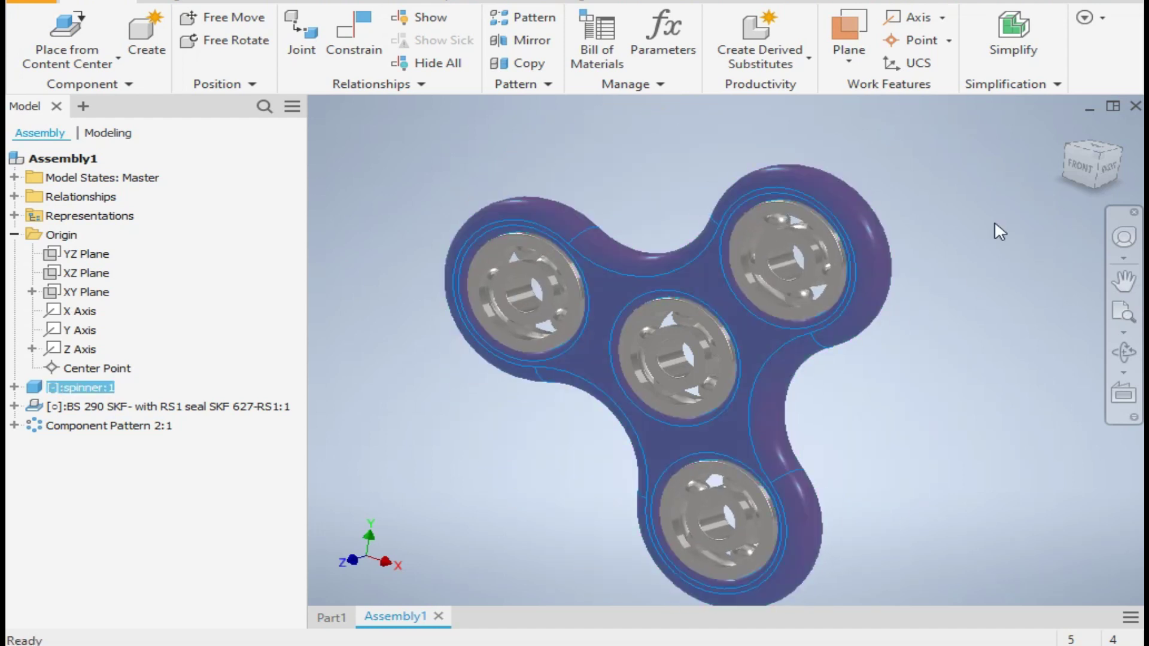
click(513, 143)
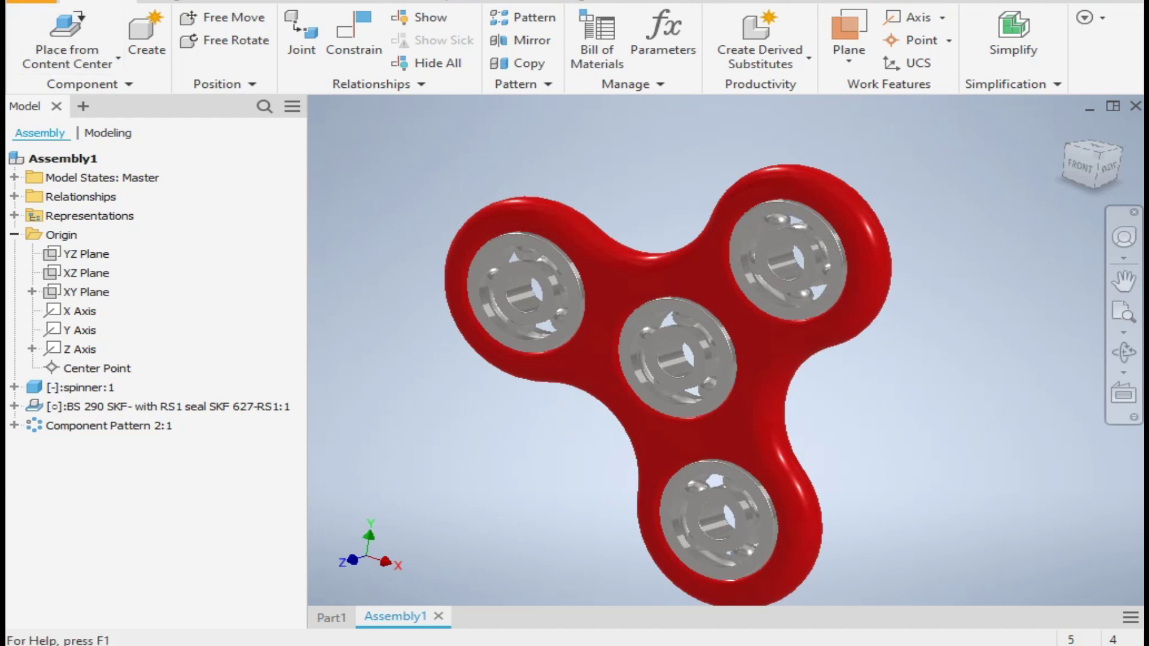
Create a new metric part from the Standard (mm).ipt template and start a 2D sketch on the XY plane.
key(ctrl+n)
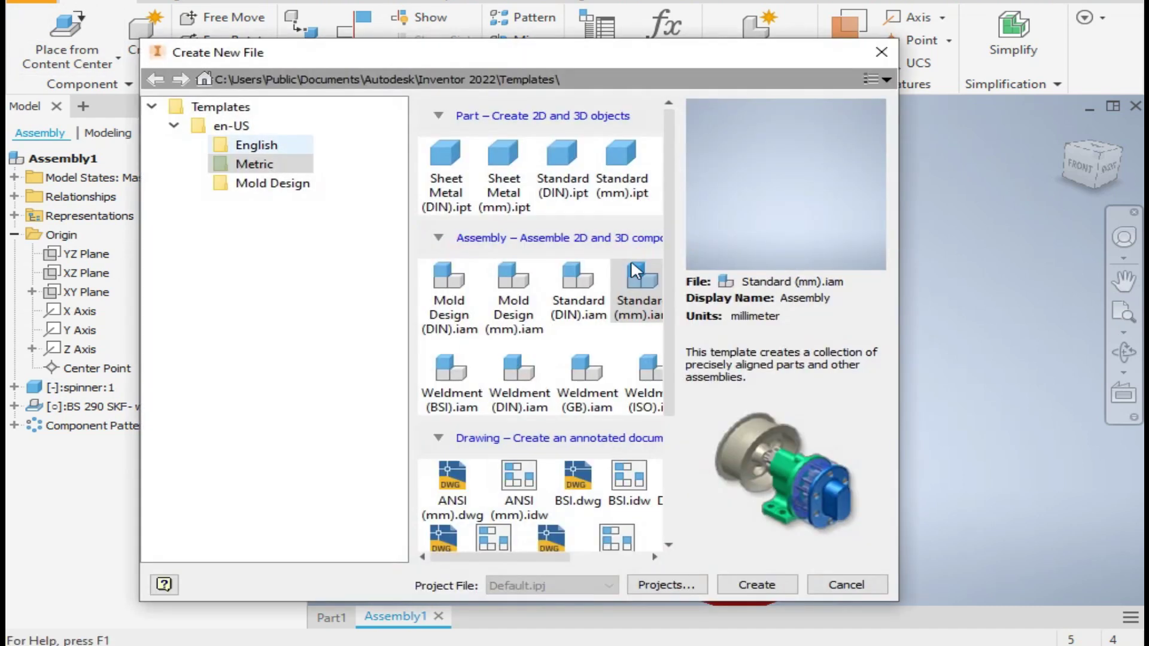
double_click(623, 157)
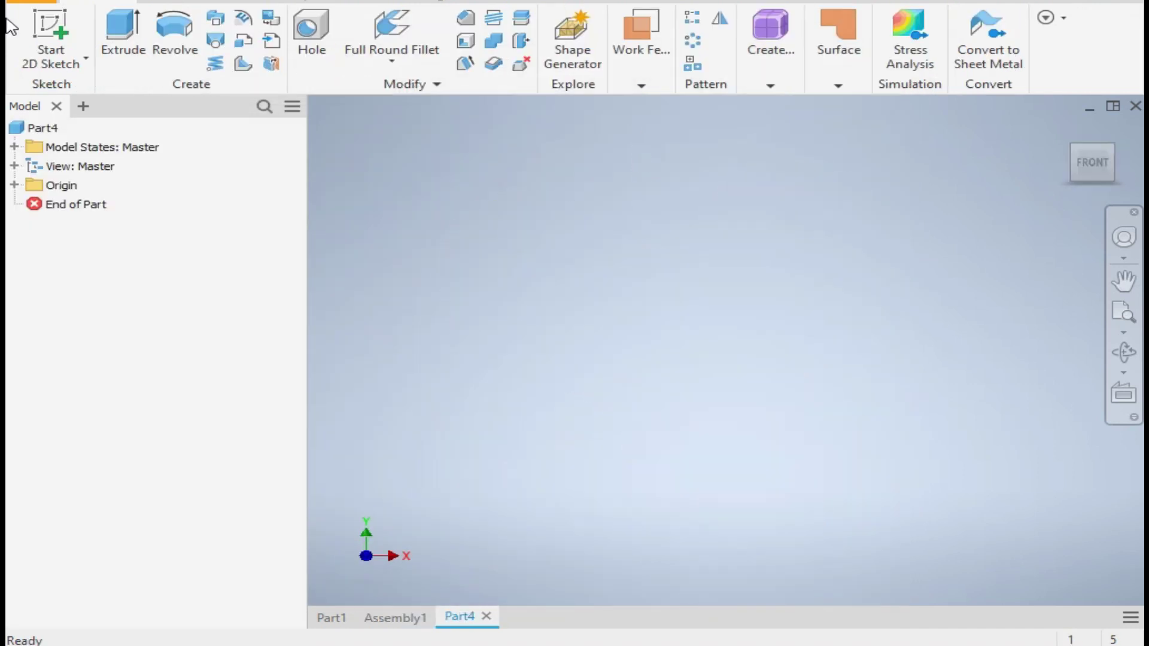
click(66, 36)
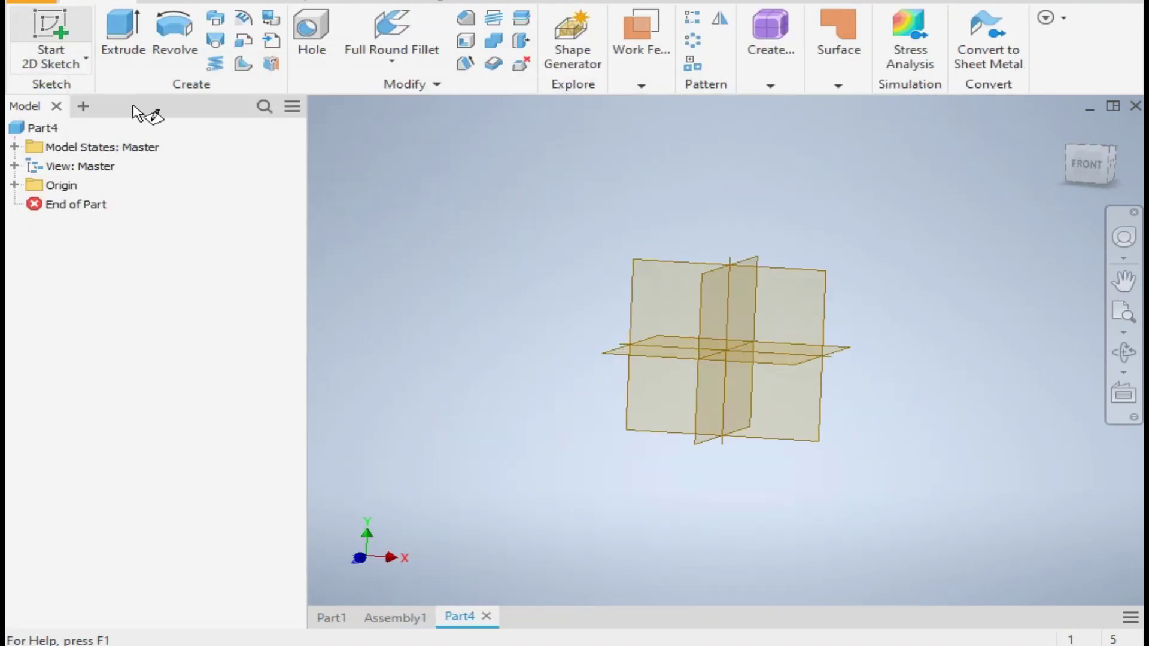
click(676, 204)
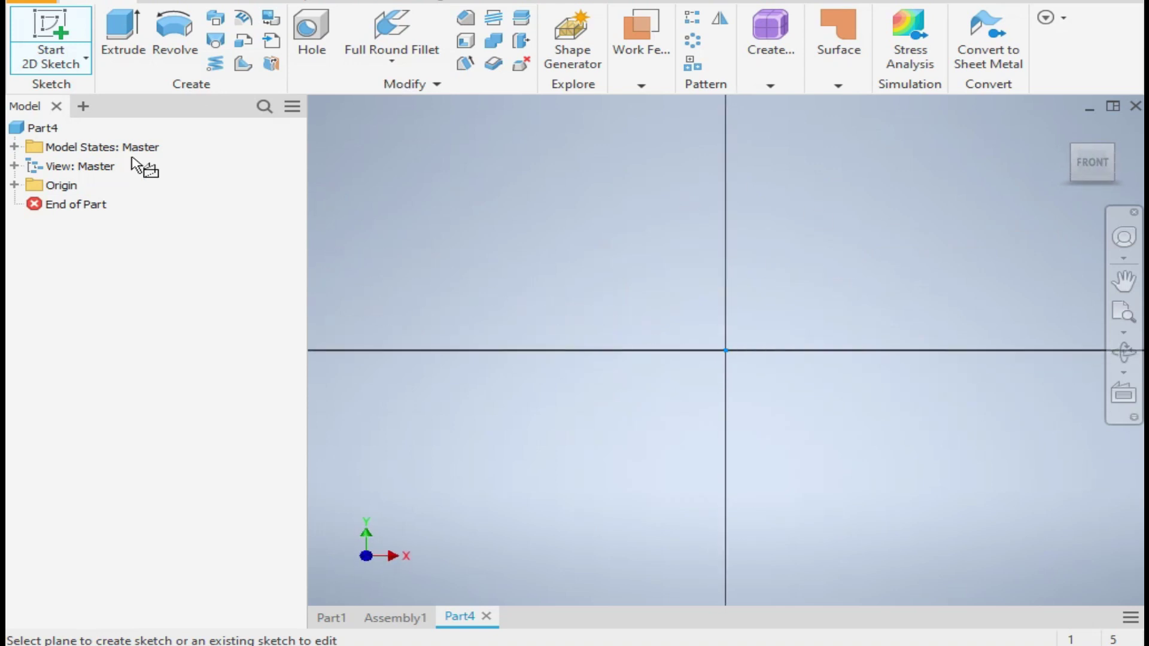
Draw a 22 mm diameter circle centred above the origin on the vertical axis.
click(175, 28)
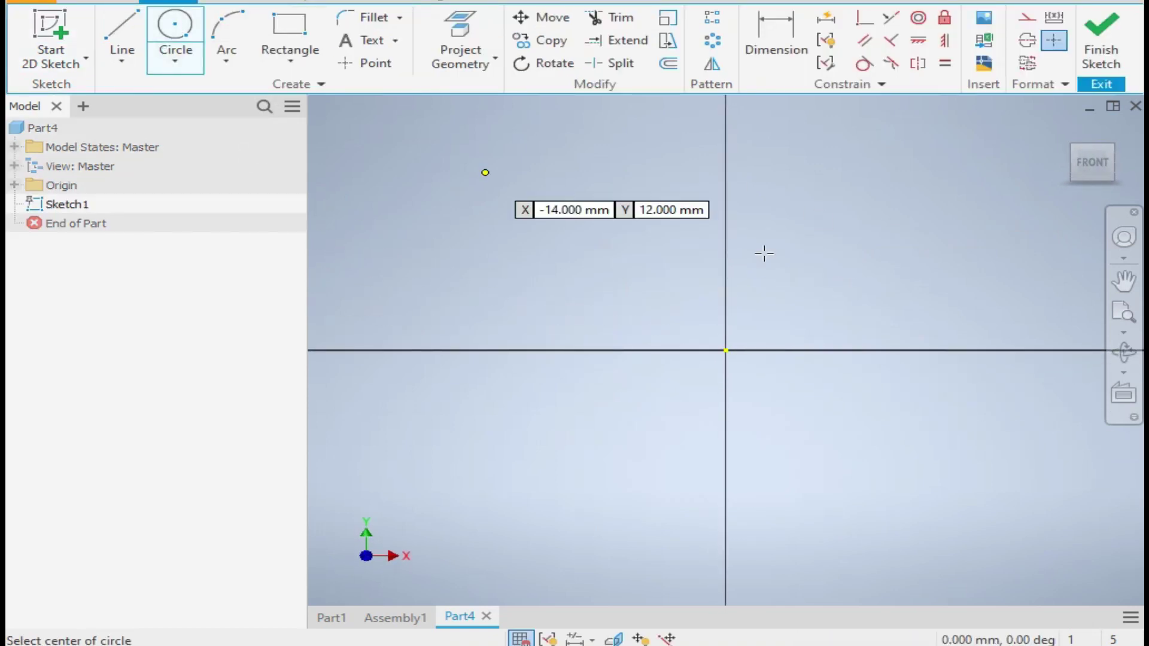
middle_drag(747, 343, 693, 450)
click(671, 221)
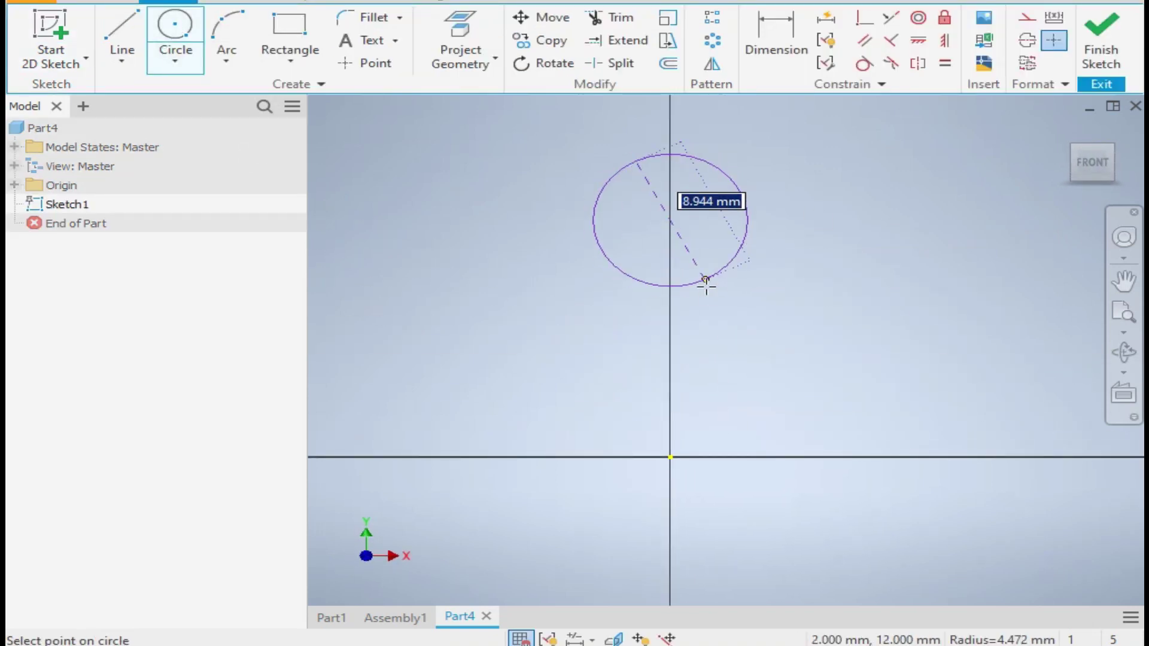
text(22)
key(Return)
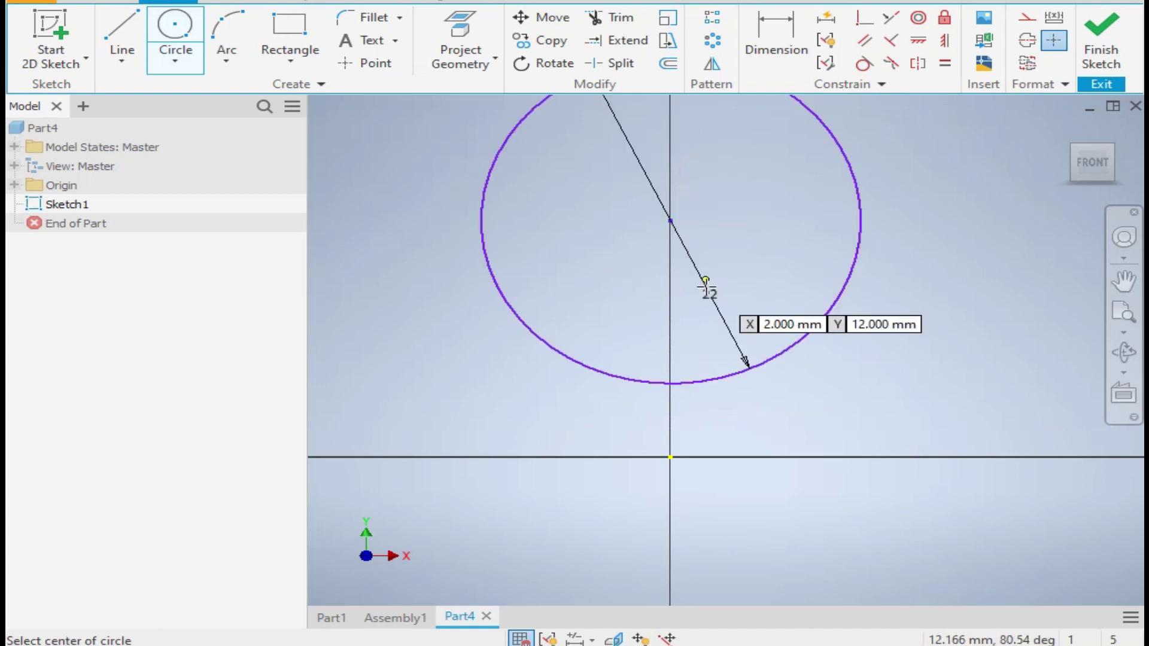
right_click(446, 411)
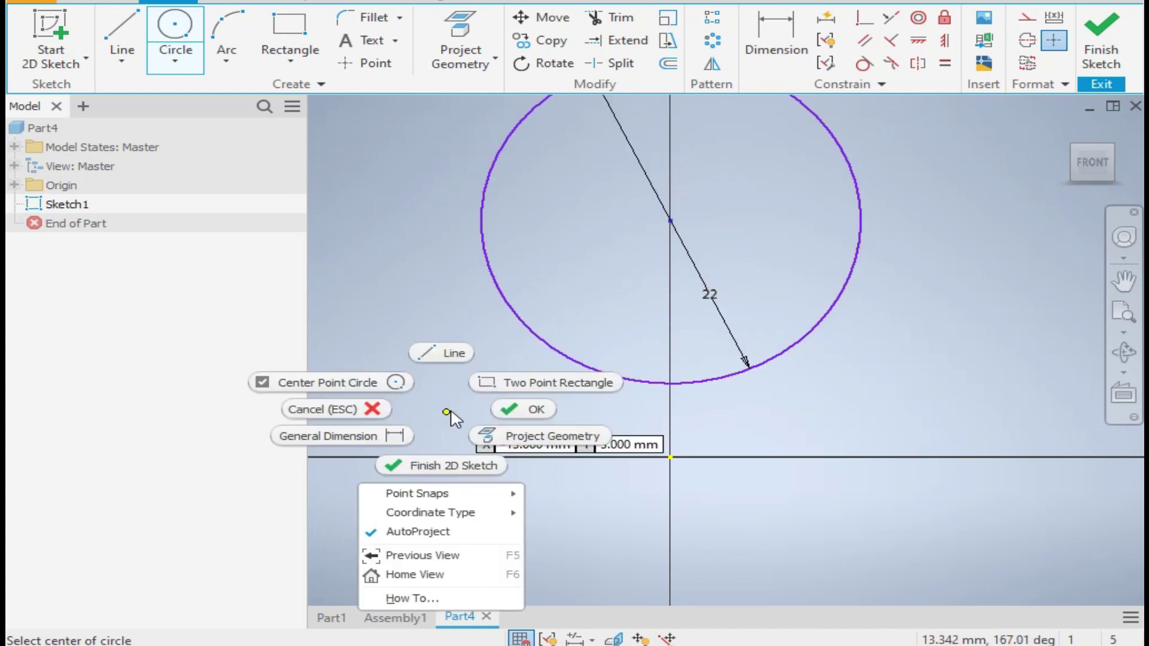
click(526, 405)
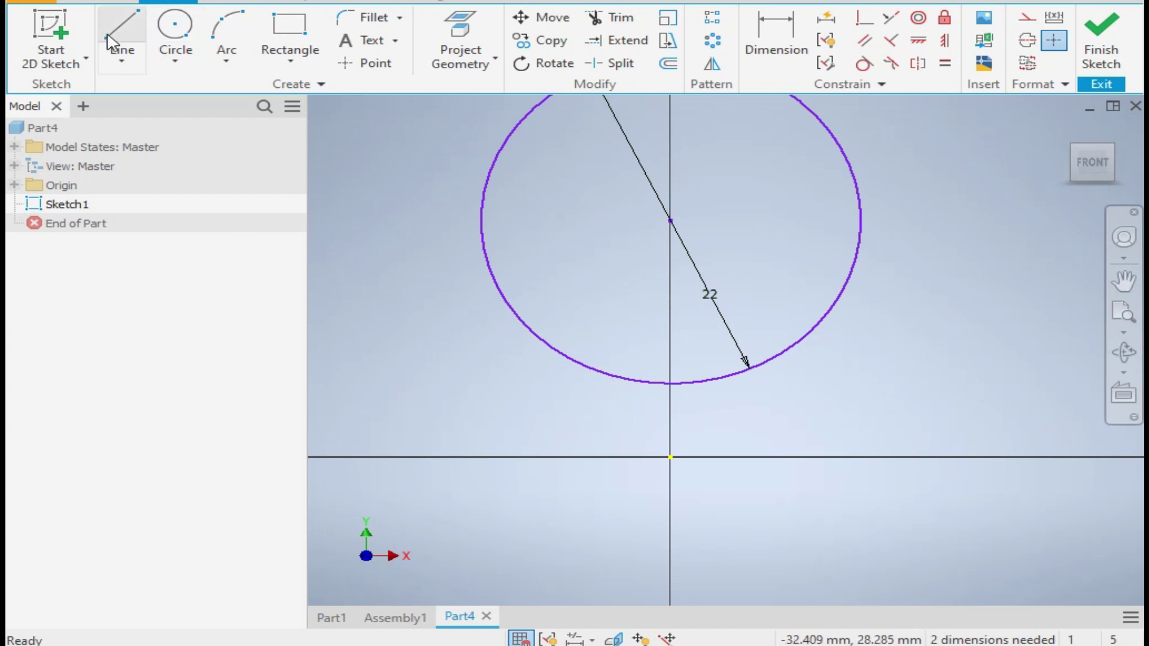
Dimension the vertical distance from the origin to the circle's centre as 30 mm.
click(778, 37)
click(670, 457)
click(685, 383)
click(530, 405)
text(30)
key(Return)
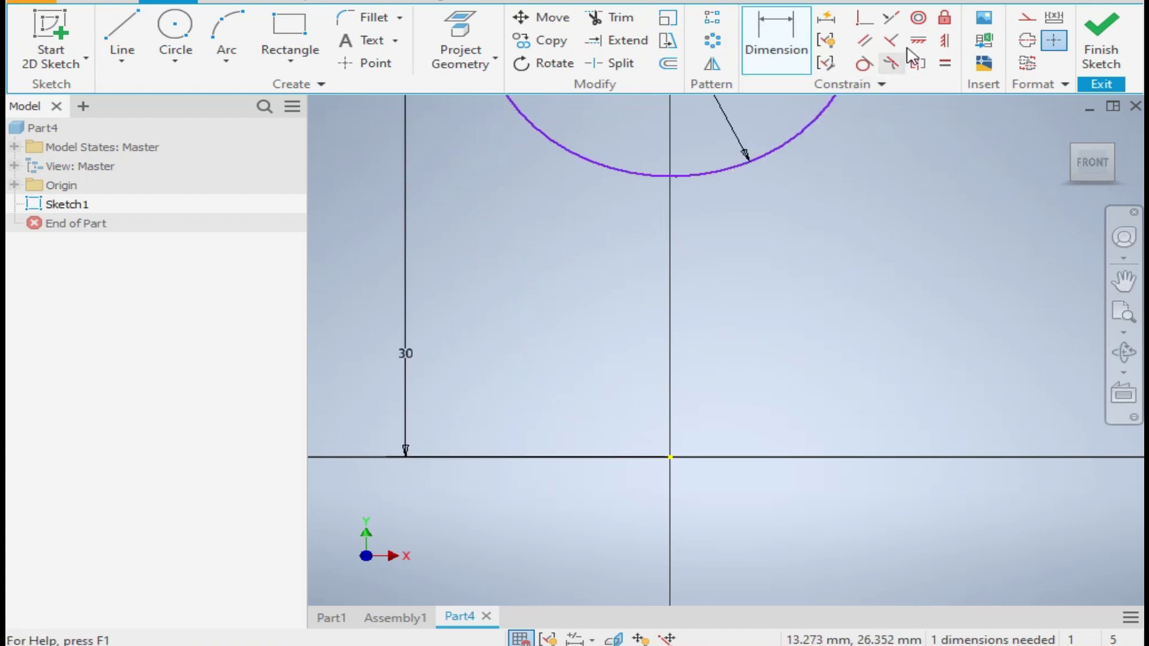
Apply a vertical constraint between the origin and the centre of the upper circle.
click(944, 40)
scroll(756, 281, up, 3)
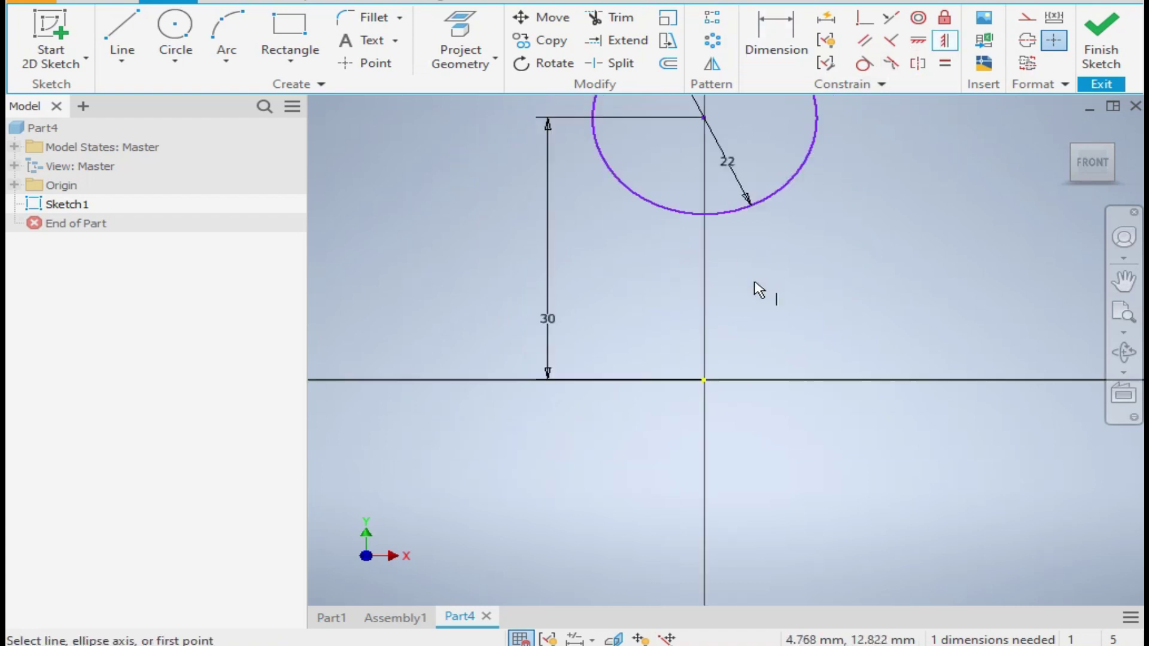
click(705, 382)
click(705, 118)
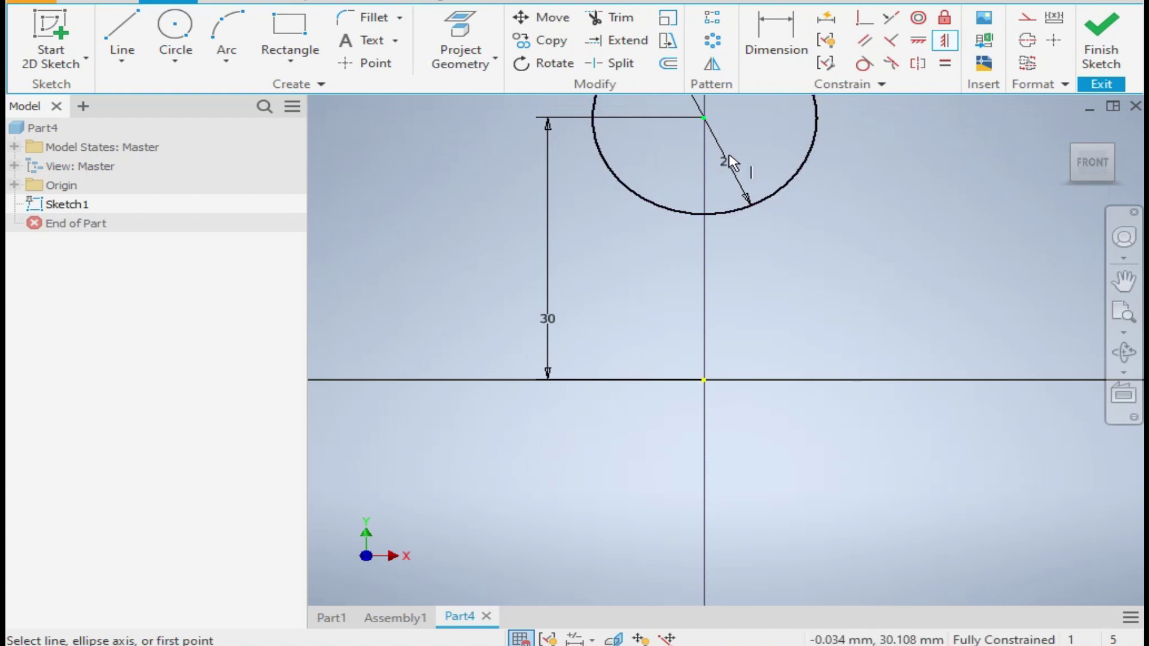
right_click(784, 251)
click(853, 246)
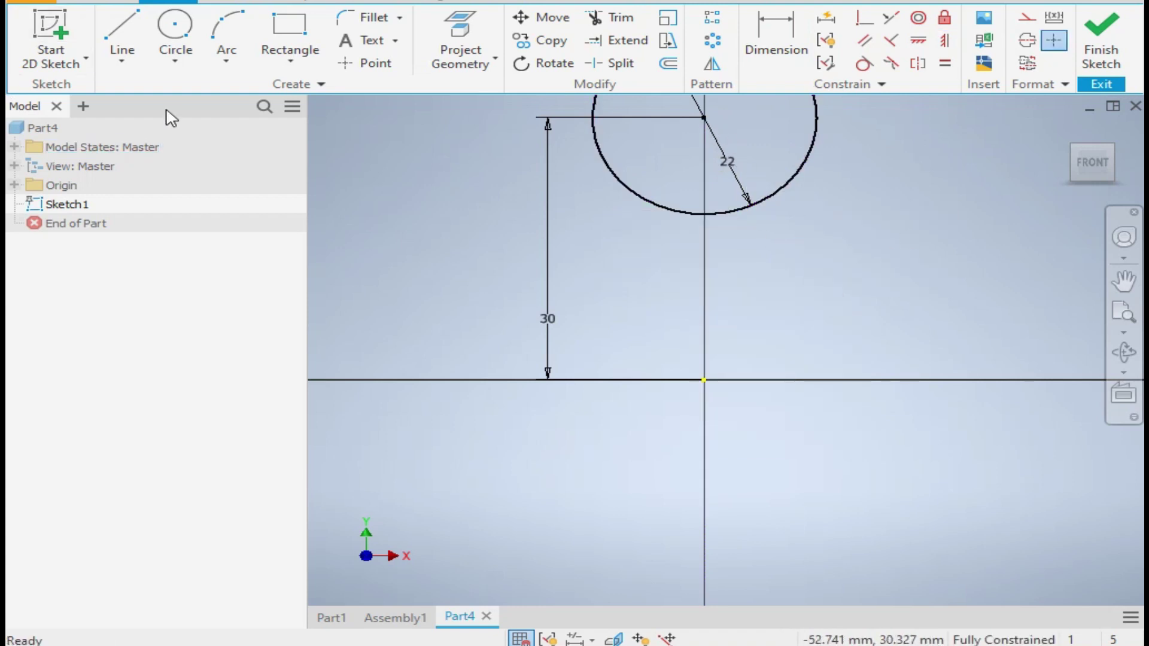
Draw a second 22 mm diameter circle centred on the origin.
scroll(484, 265, up, 3)
middle_drag(484, 264, 462, 326)
click(183, 33)
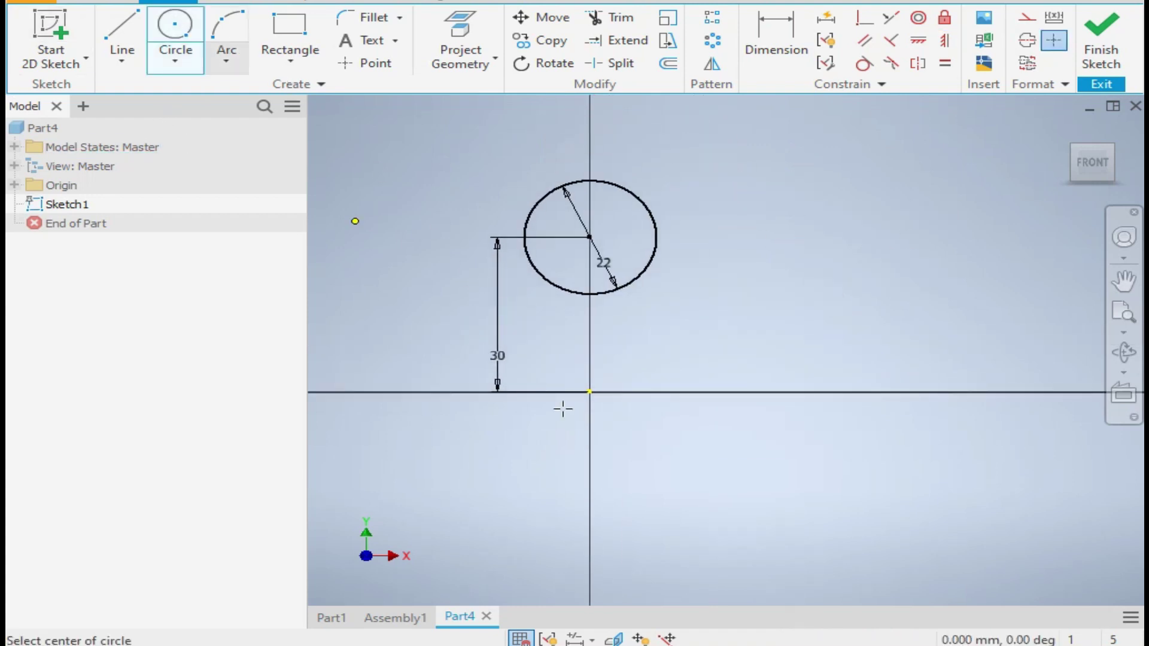
click(590, 394)
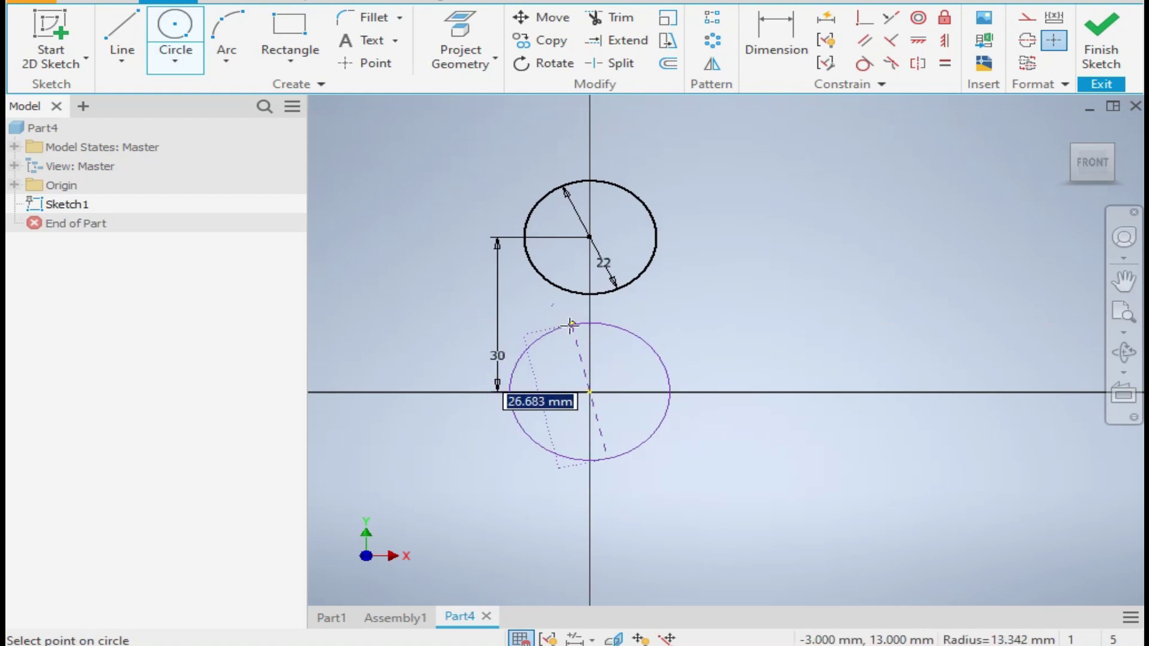
text(22)
key(Return)
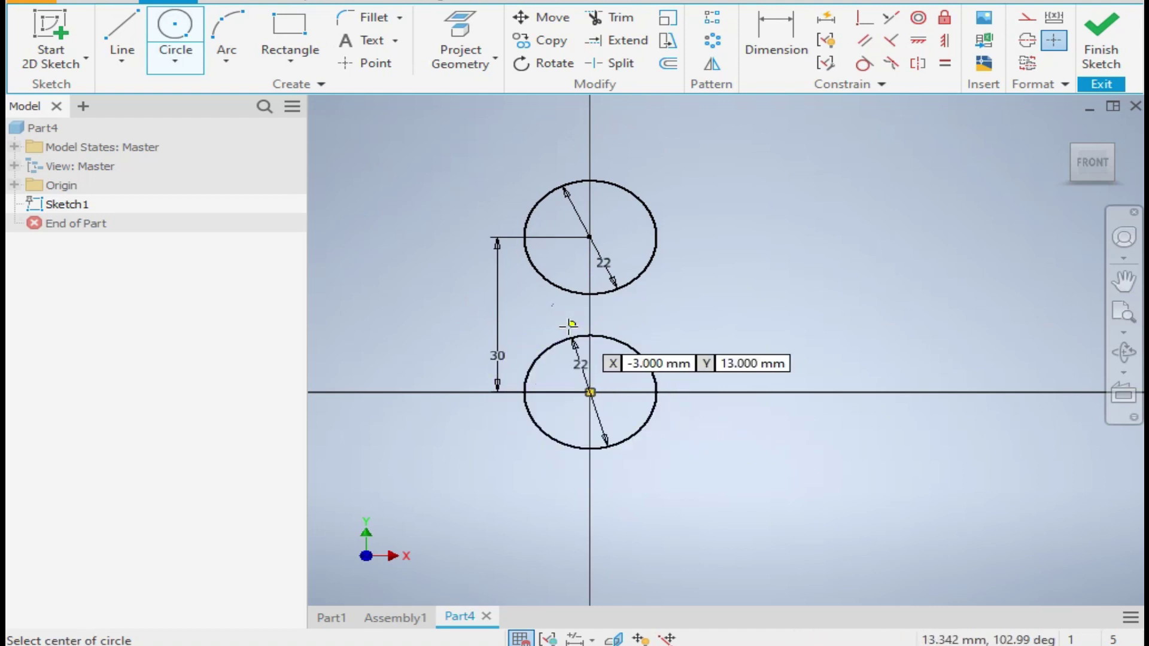
middle_drag(736, 343, 817, 318)
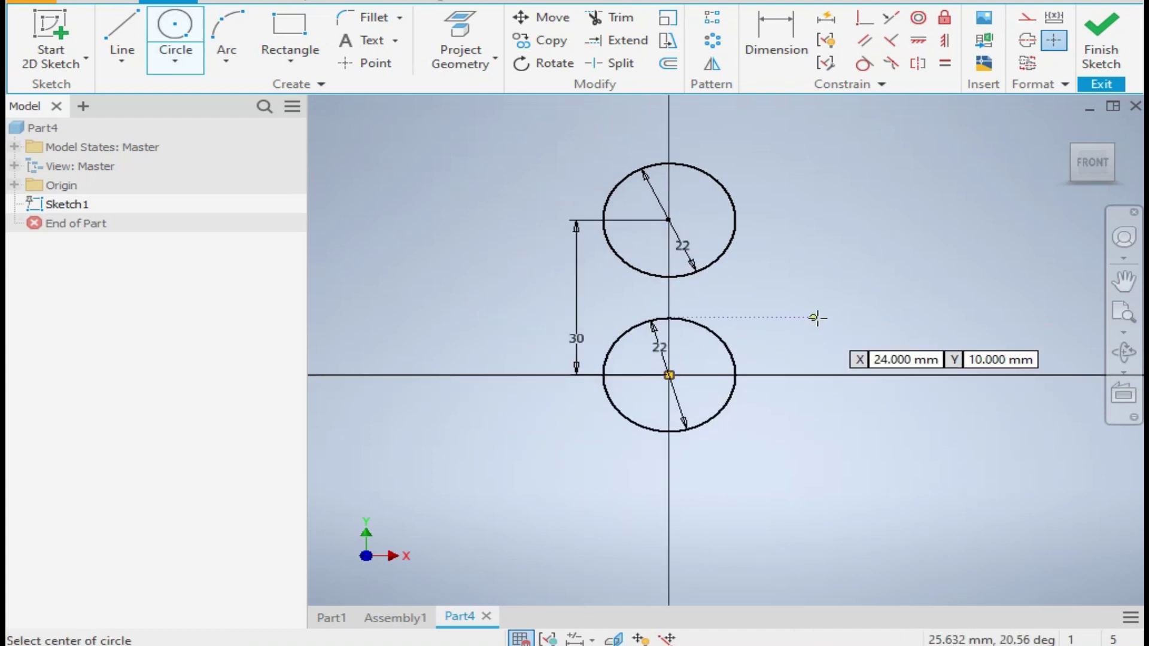
right_click(868, 318)
click(932, 322)
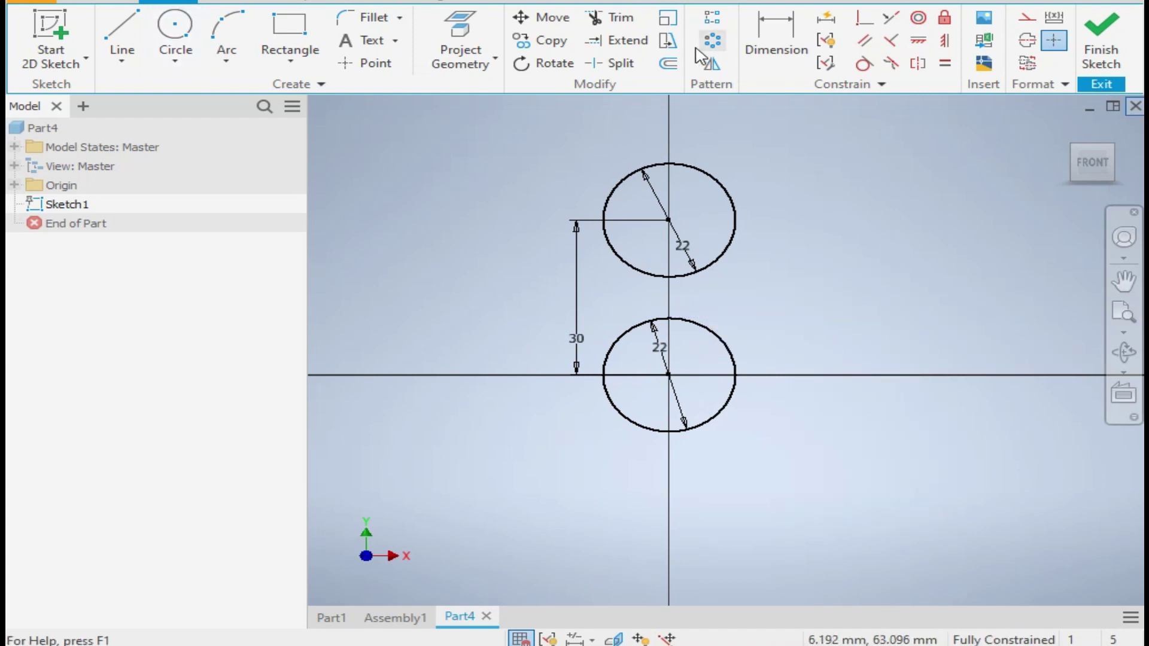
Offset the upper circle outward by 6 mm to form a concentric outer ring.
click(668, 63)
click(734, 196)
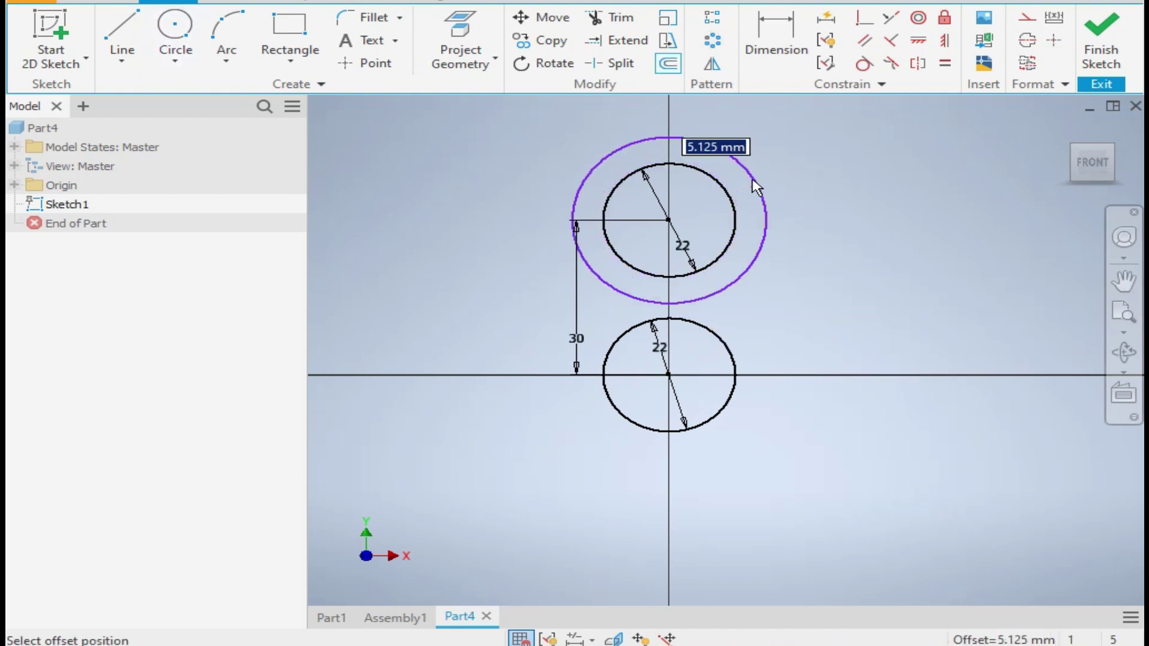
text(6)
key(Return)
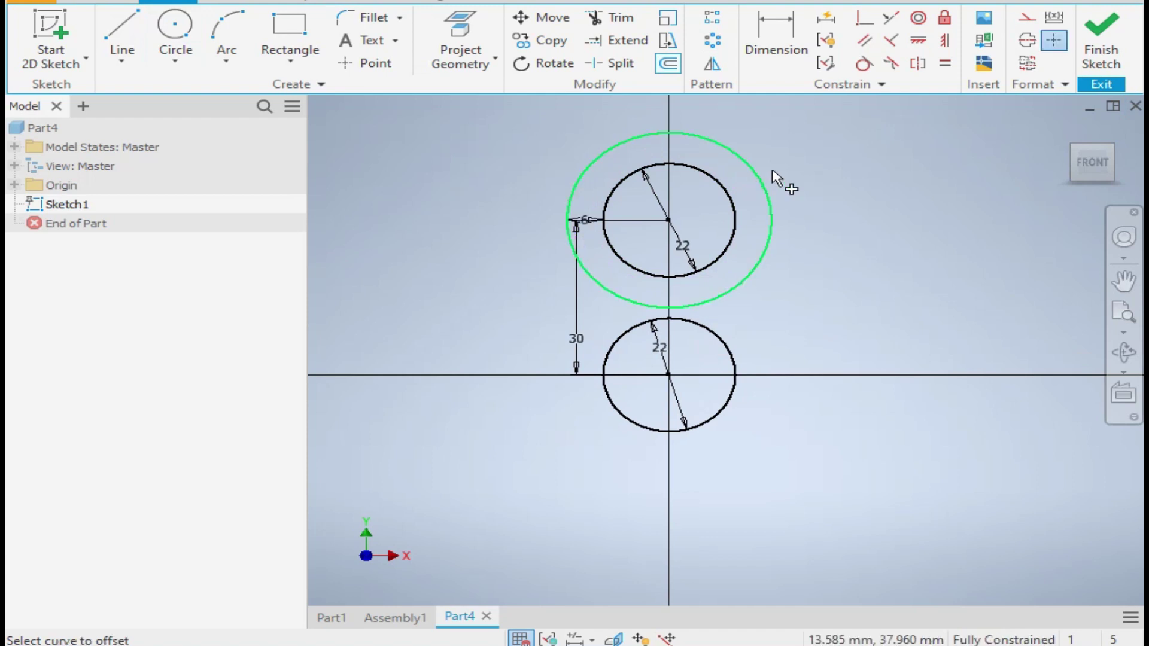
right_click(907, 231)
click(958, 227)
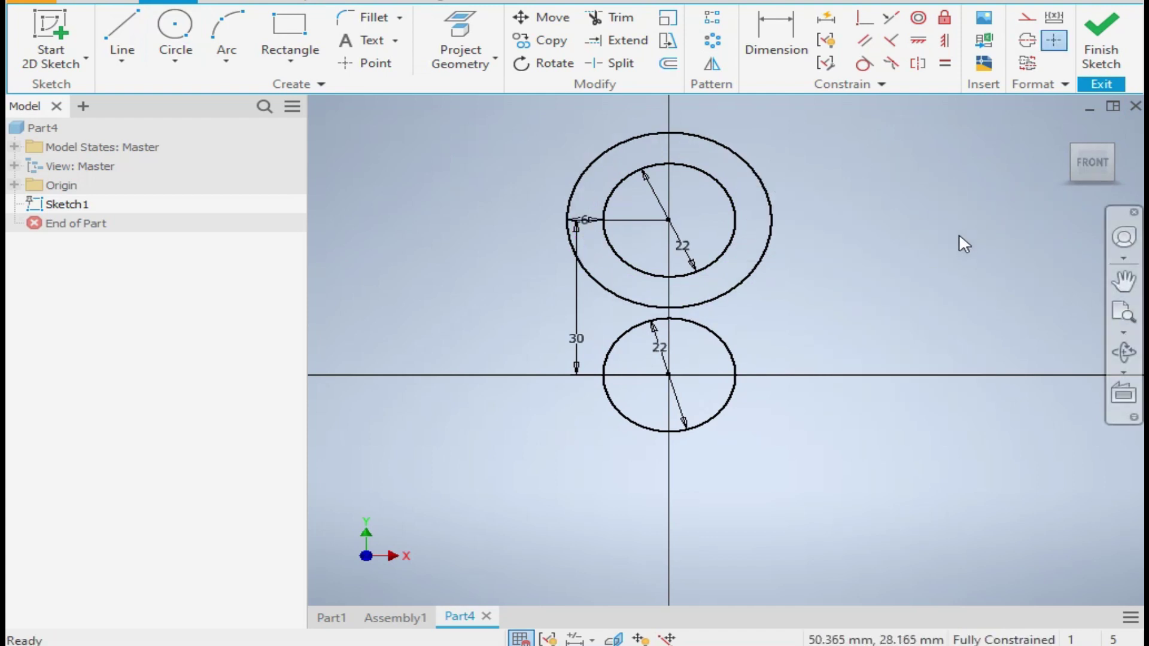
Circular-pattern the two upper concentric circles around the central circle with 3 instances over 360 degrees.
click(716, 41)
click(771, 223)
click(736, 223)
click(459, 148)
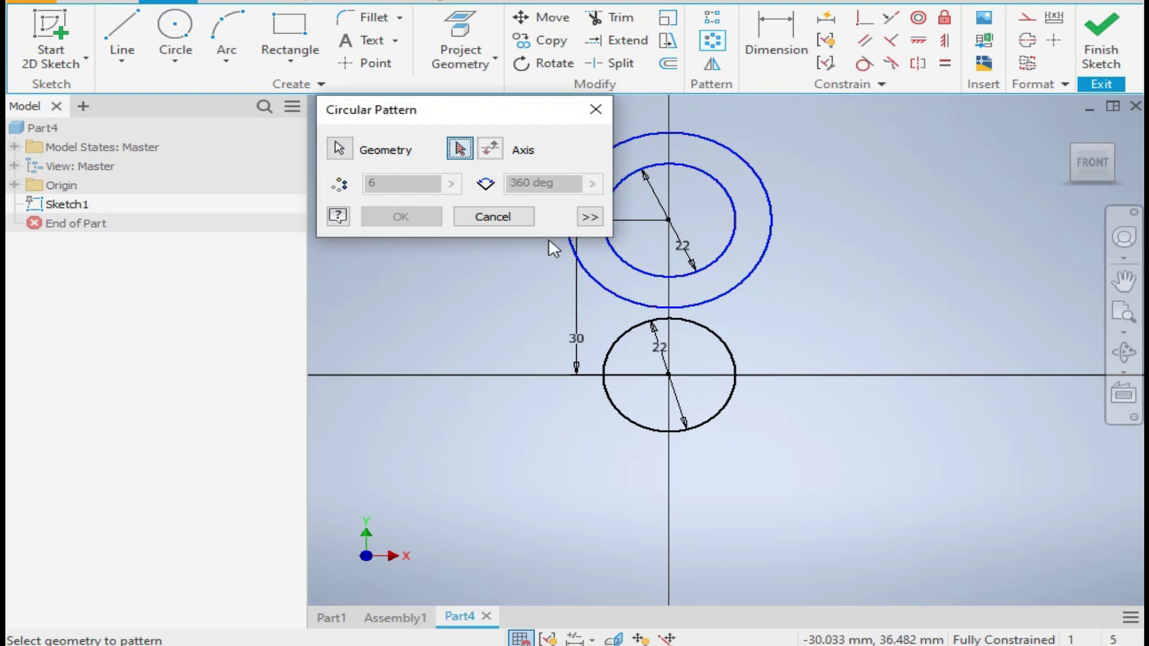
click(724, 340)
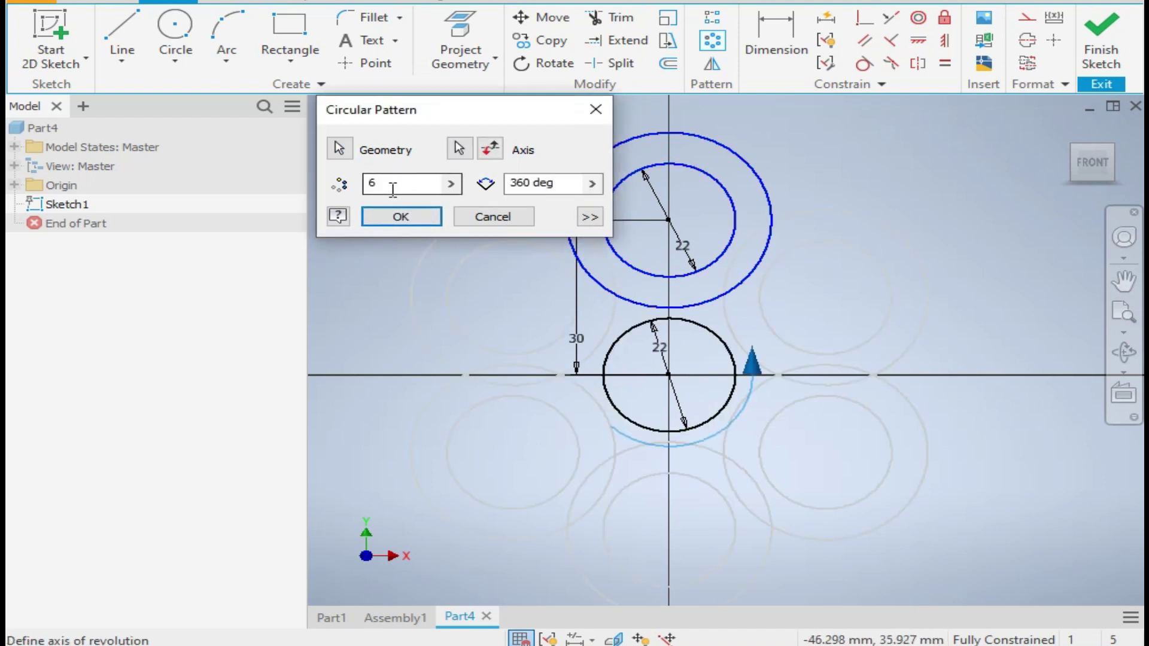
double_click(413, 187)
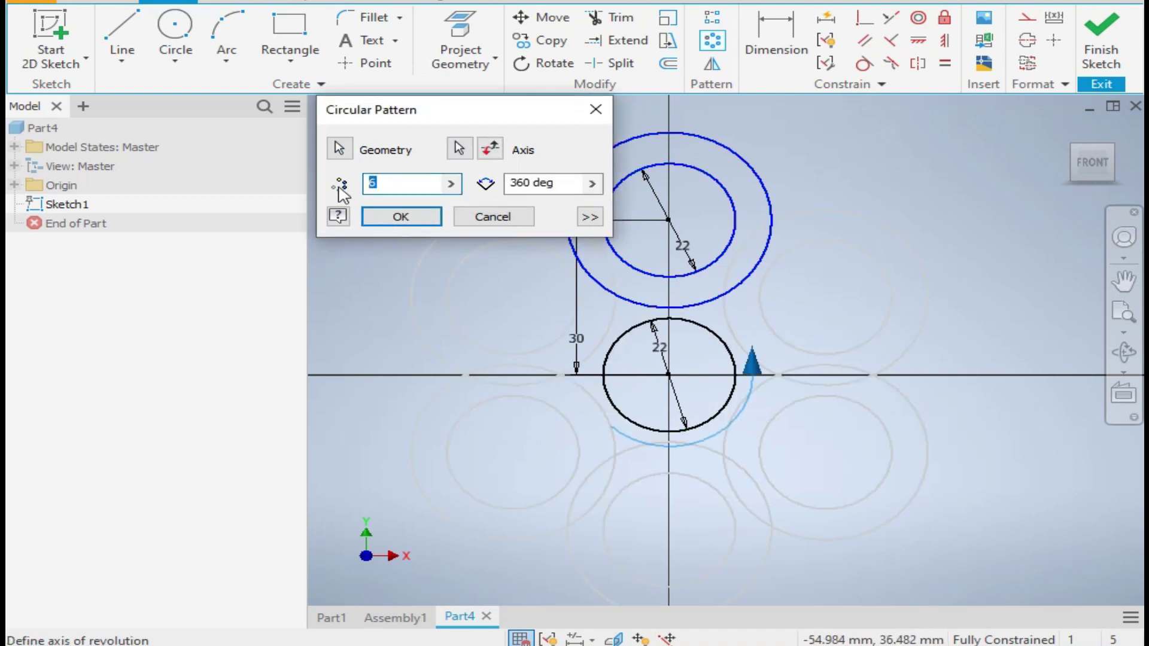
text(3)
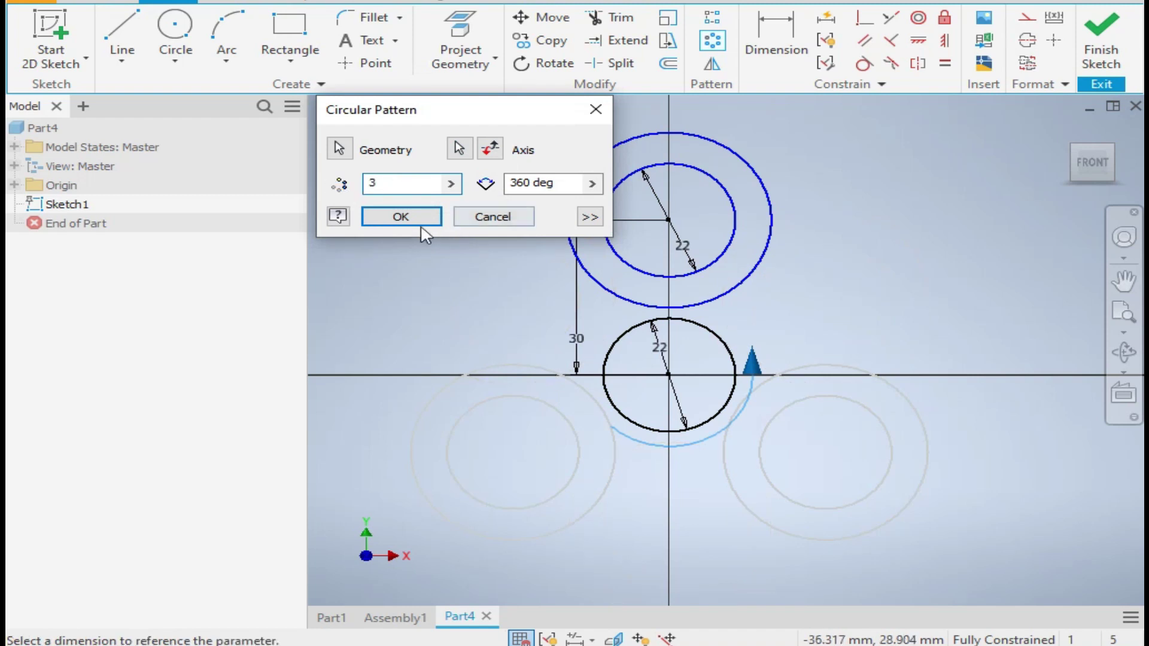
click(404, 218)
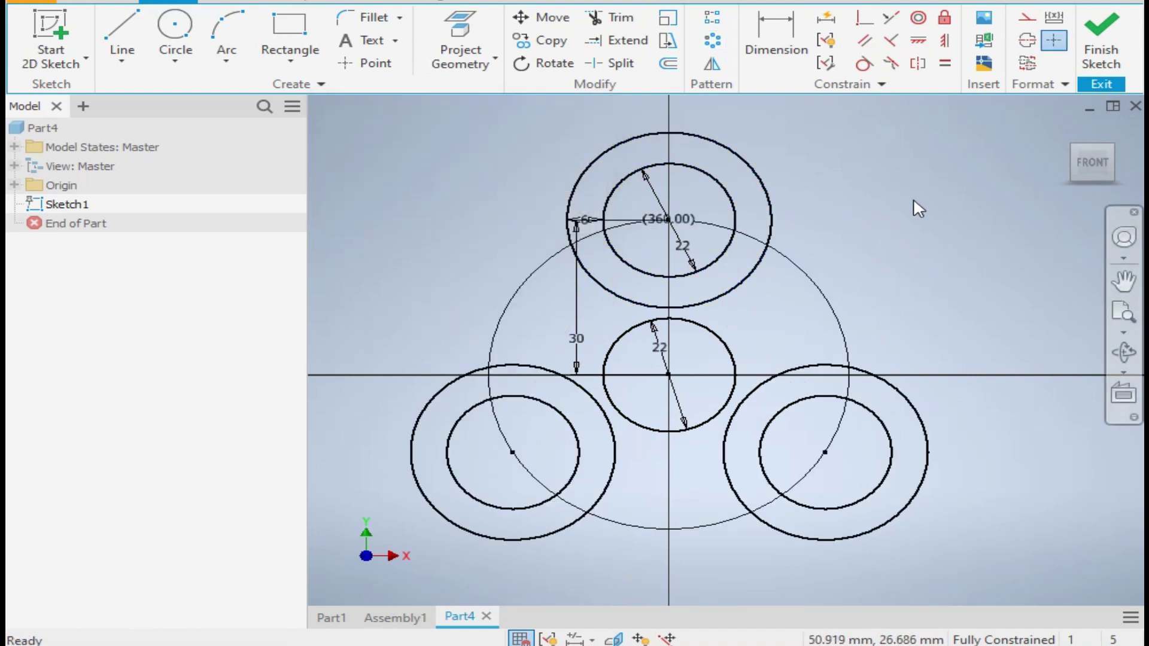
Draw three three-point arcs bowing inward toward the centre, each joining two neighbouring outer circles.
click(225, 33)
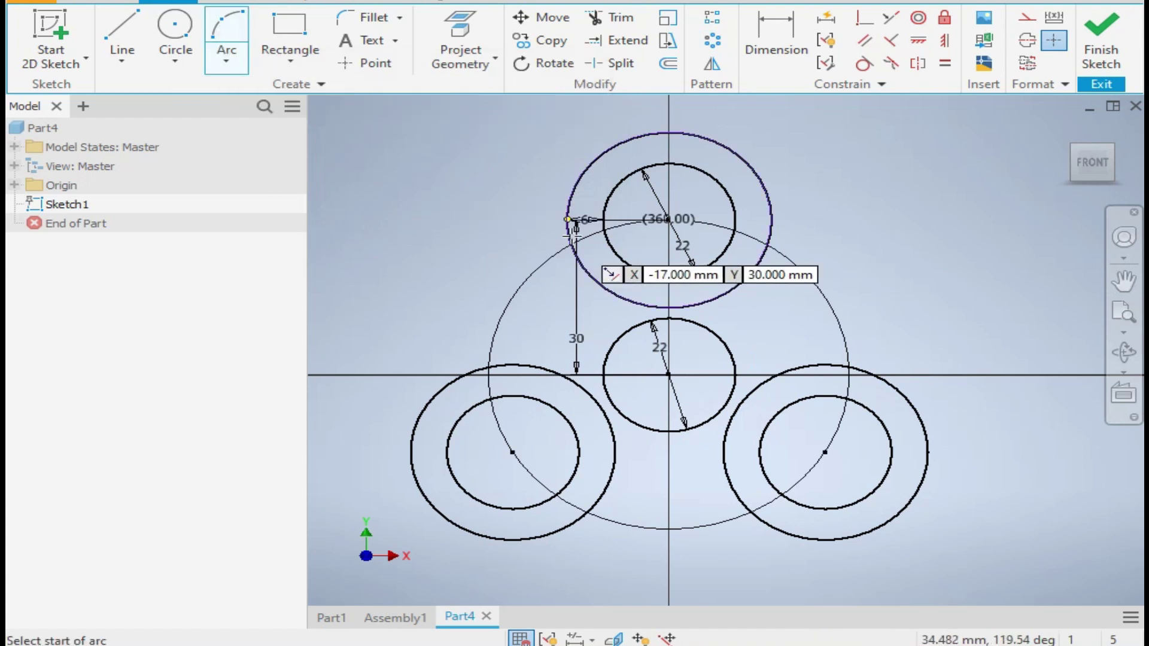
click(579, 263)
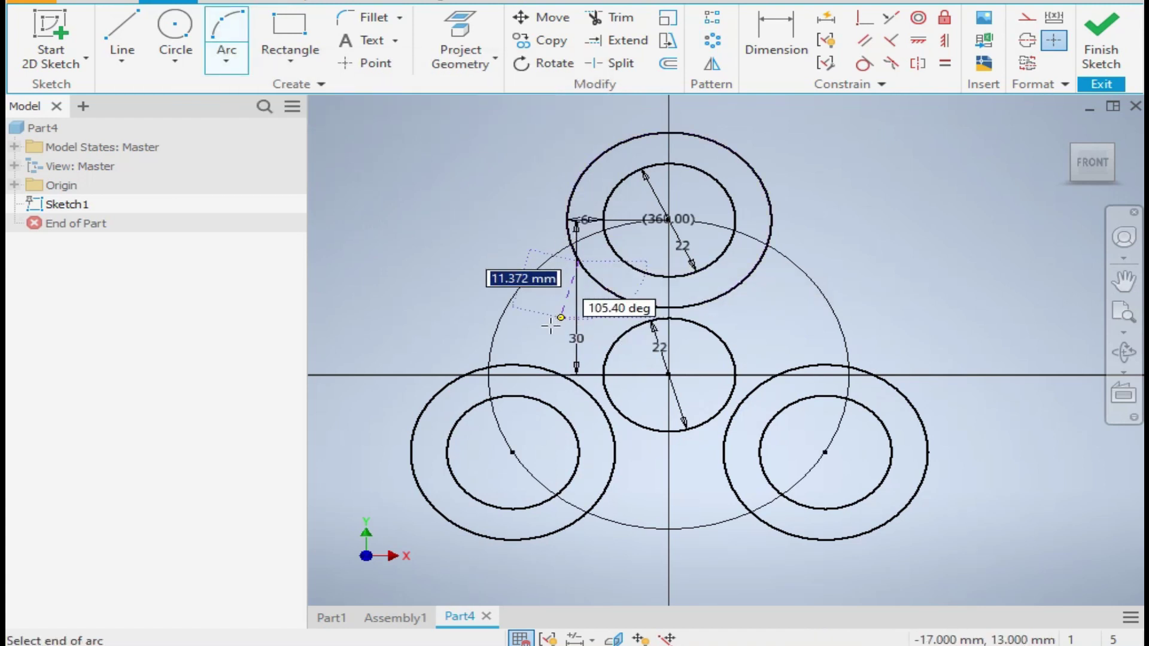
click(544, 367)
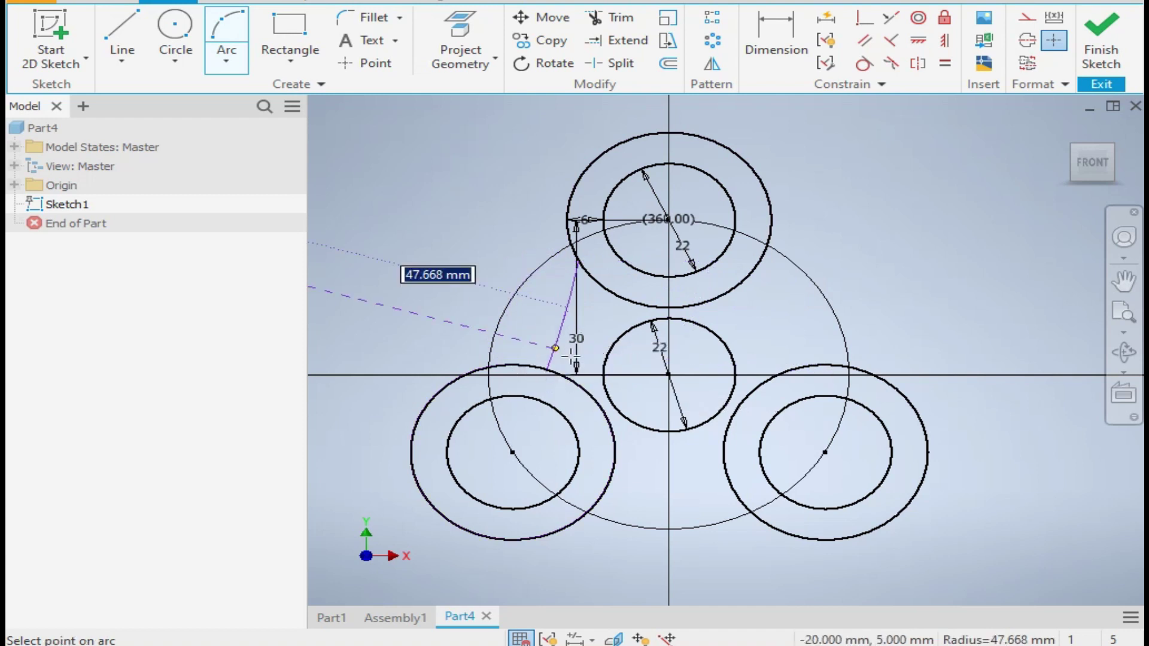
click(580, 349)
click(595, 505)
click(743, 504)
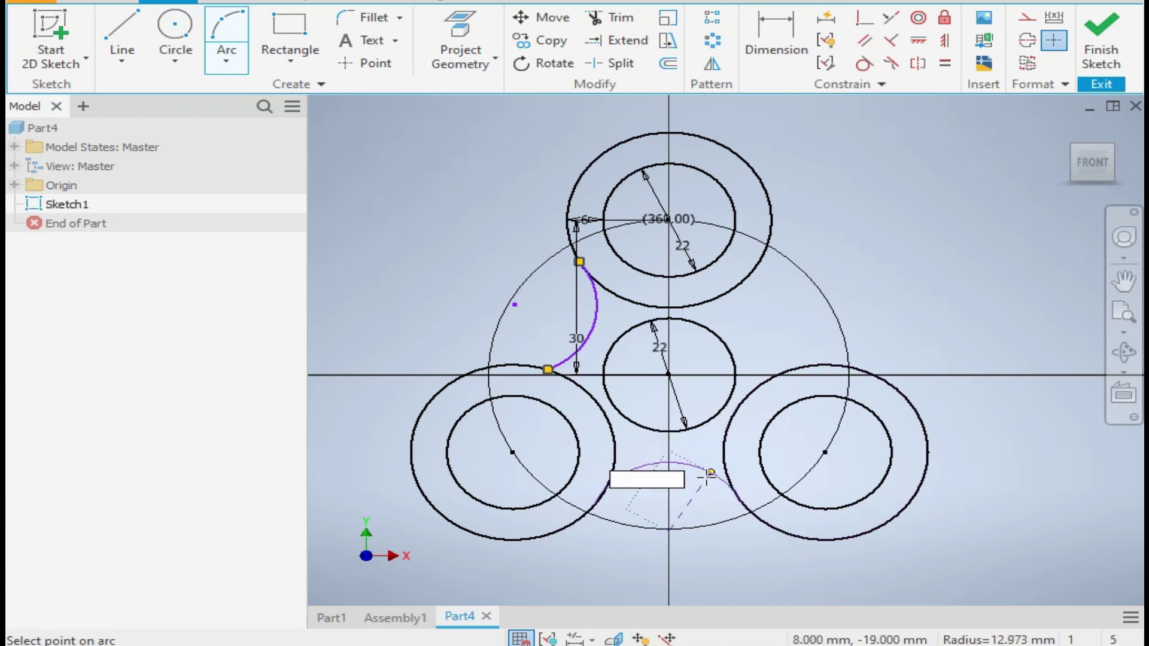
click(698, 480)
click(766, 252)
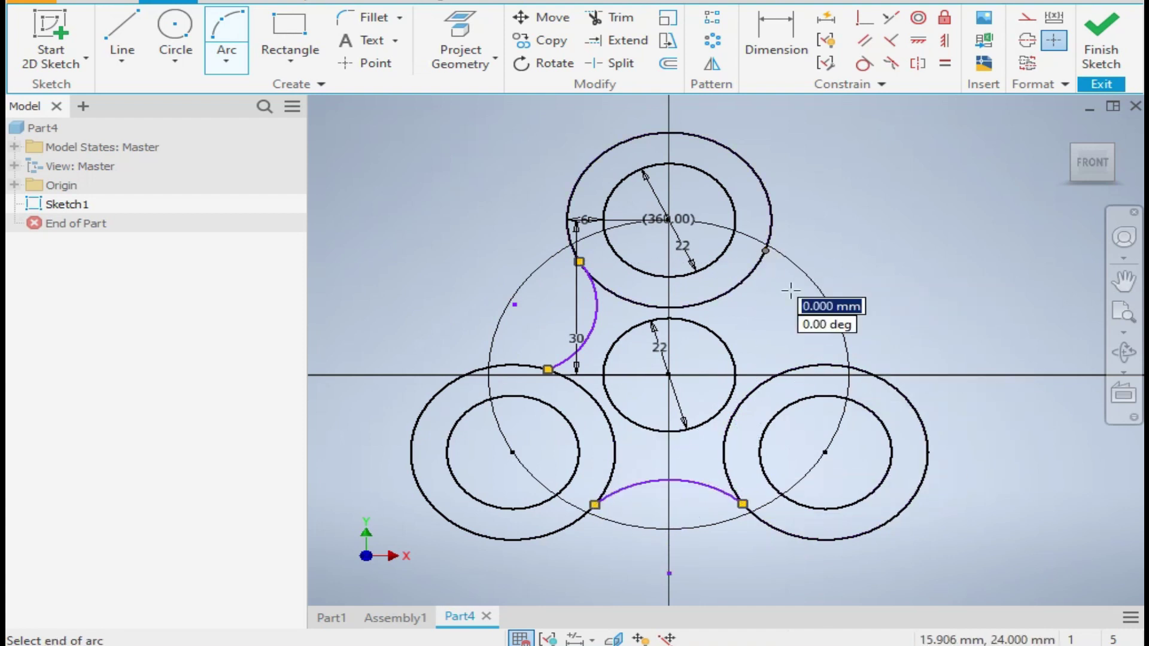
click(801, 367)
click(780, 343)
right_click(862, 295)
click(918, 296)
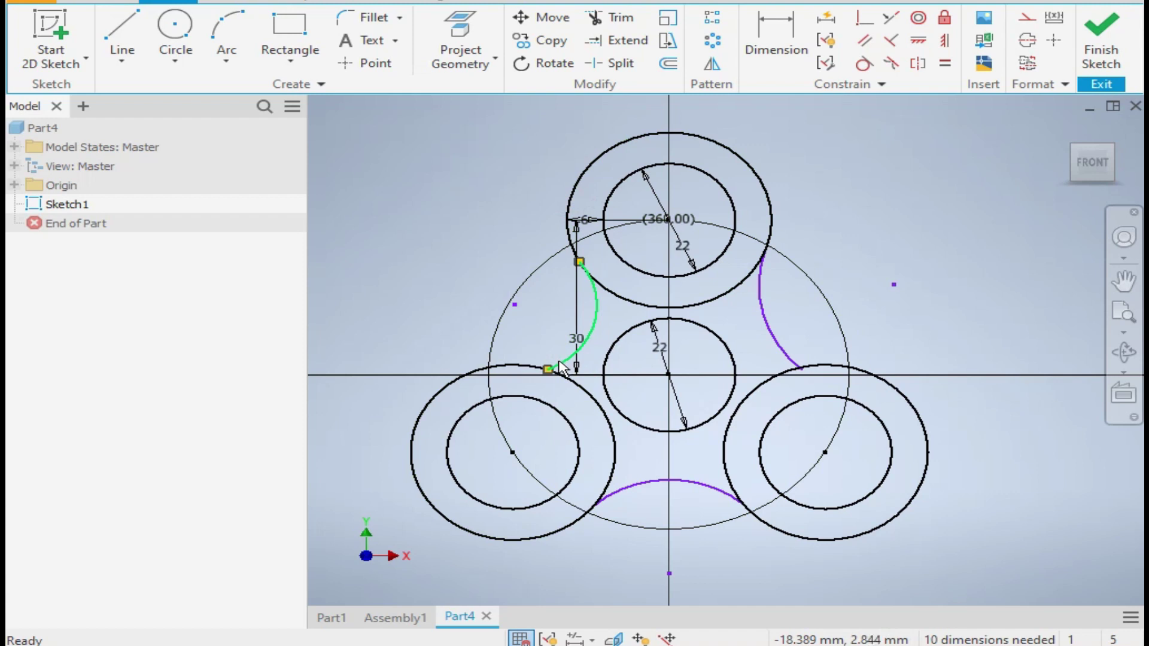
Make the left and lower connecting arcs tangent to the outer ring circles they join.
click(863, 63)
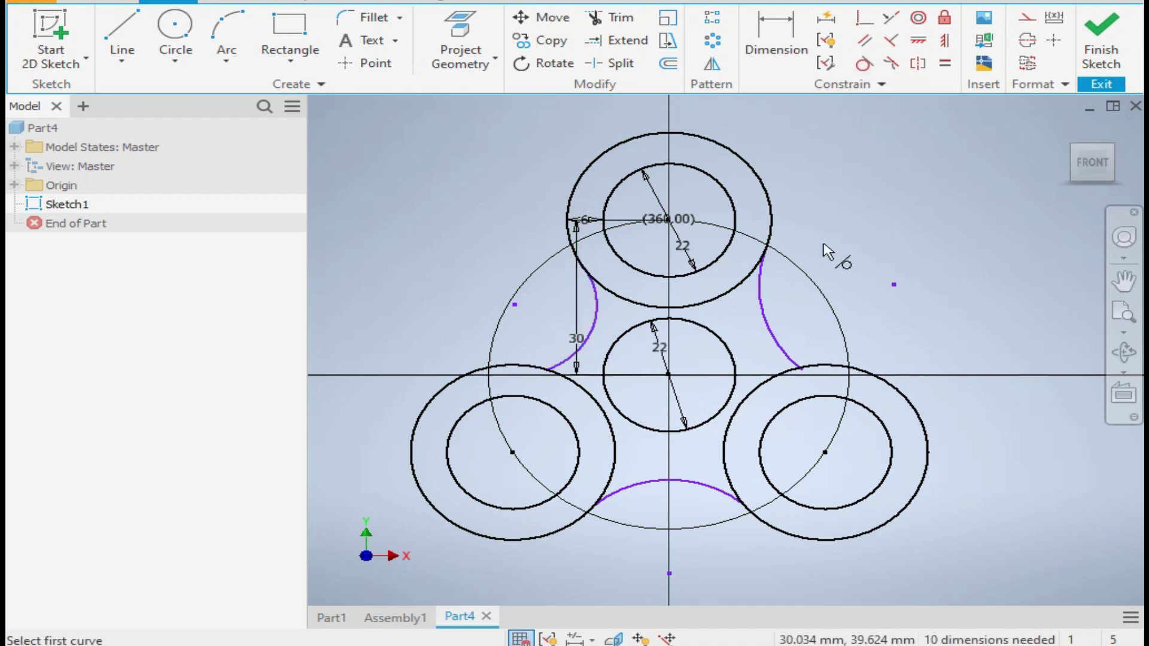
click(594, 308)
click(607, 291)
click(536, 366)
click(564, 366)
click(664, 486)
click(596, 507)
click(735, 497)
click(715, 500)
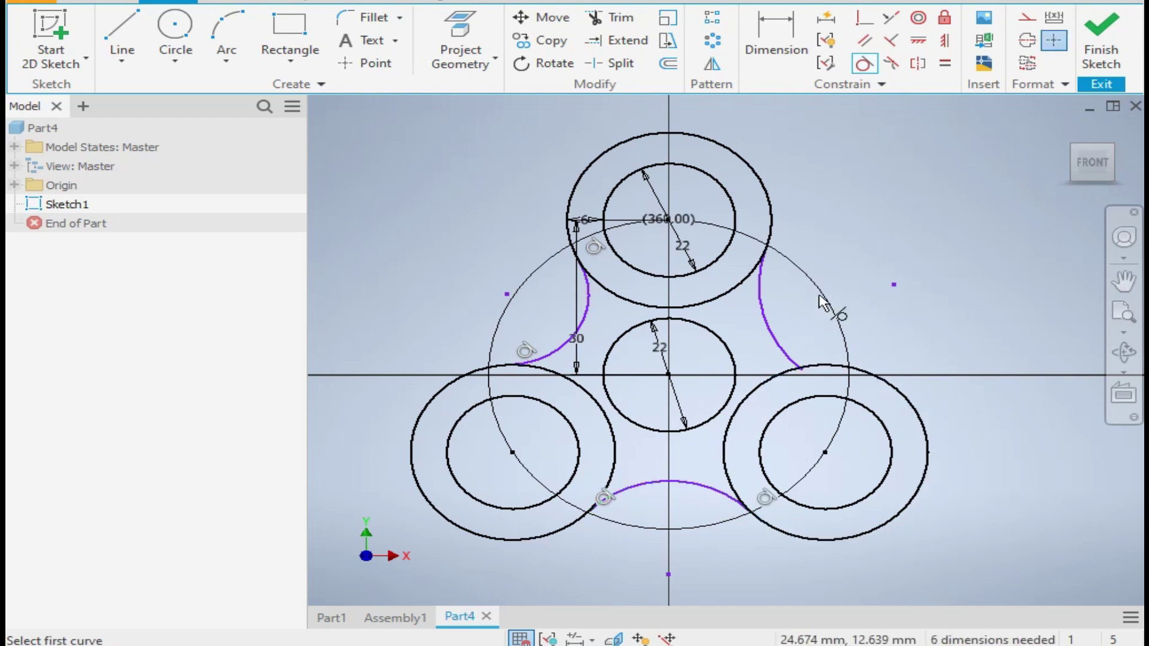
Make the right connecting arc tangent to the upper and lower-right outer circles, and move its loose end onto the lower-right circle.
click(778, 336)
click(772, 242)
click(805, 359)
click(826, 366)
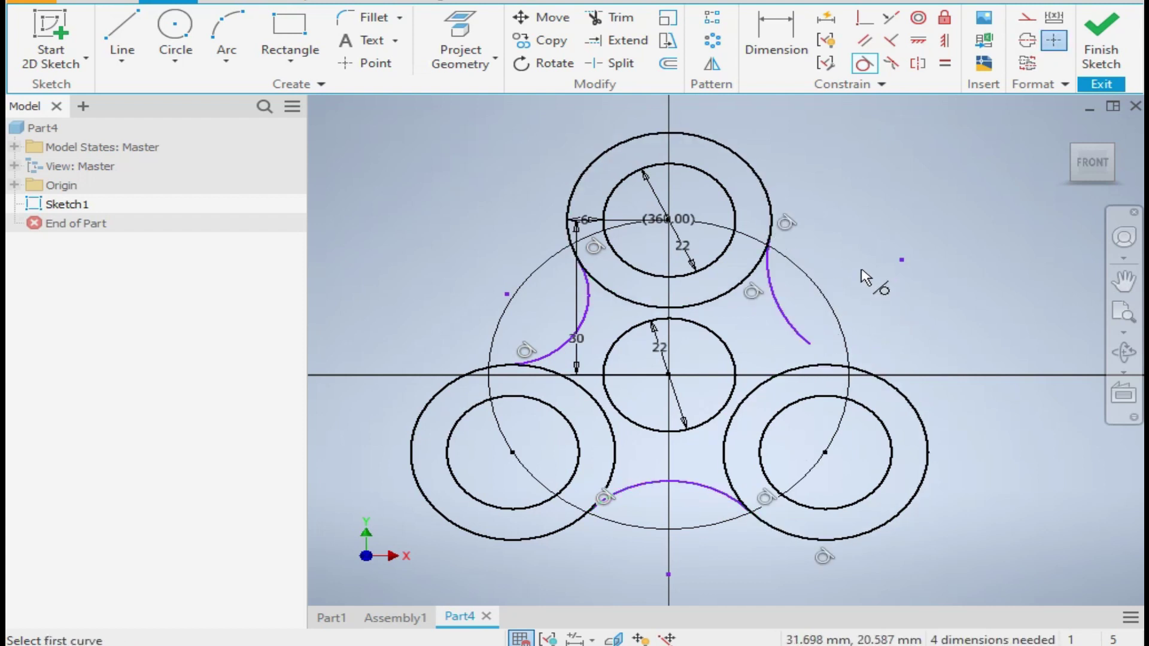
right_click(865, 278)
click(950, 267)
mouse_move(815, 353)
mouse_down()
mouse_move(849, 377)
mouse_move(826, 364)
mouse_up()
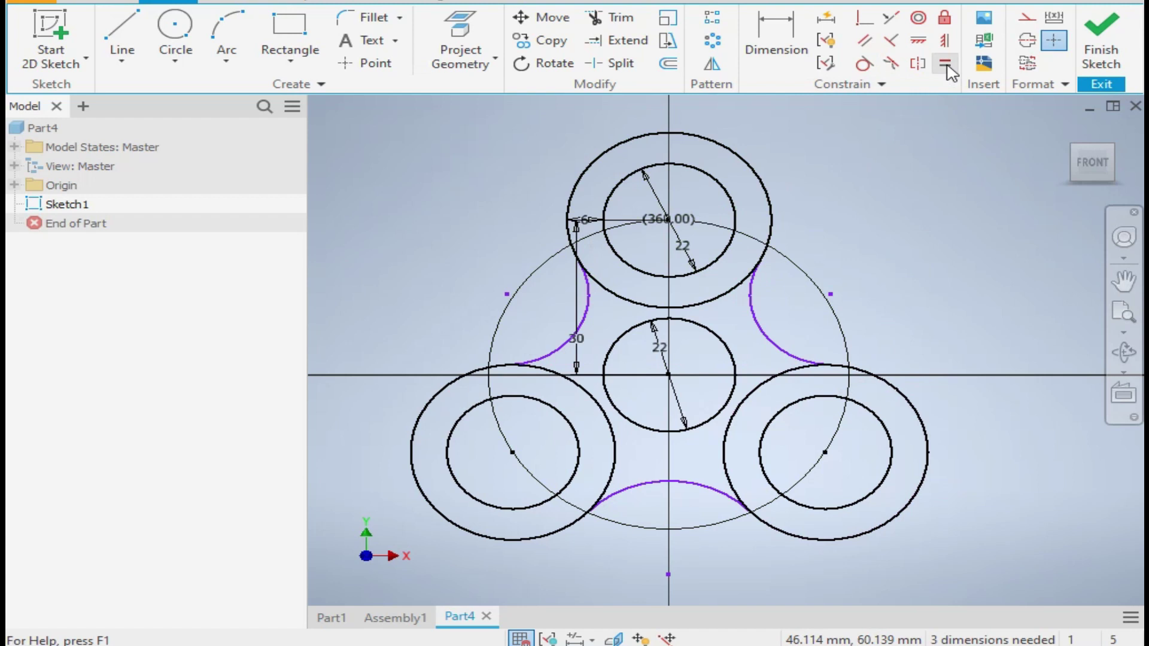
Apply equal constraints so that all three connecting arcs share the same radius.
click(588, 313)
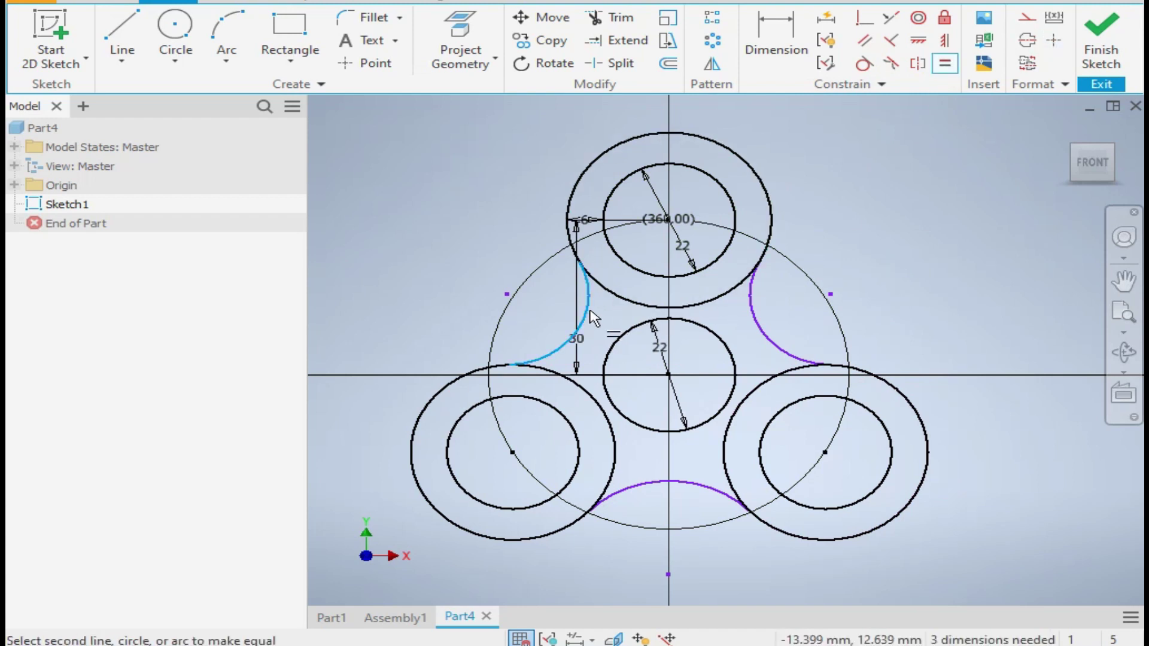
click(756, 327)
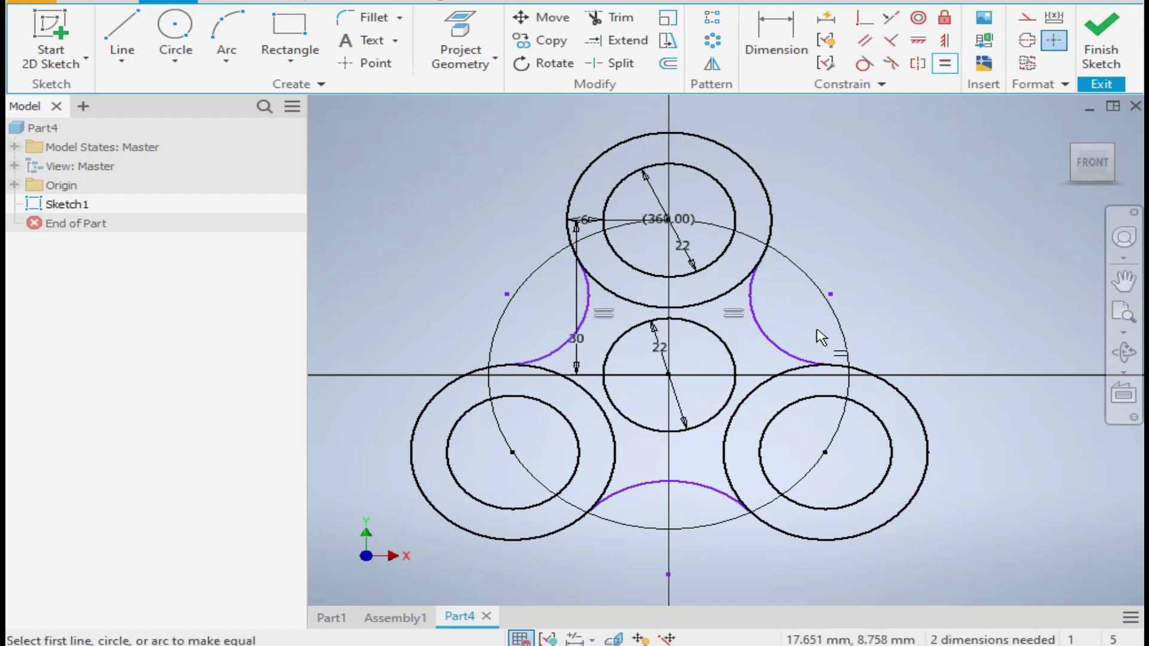
click(777, 336)
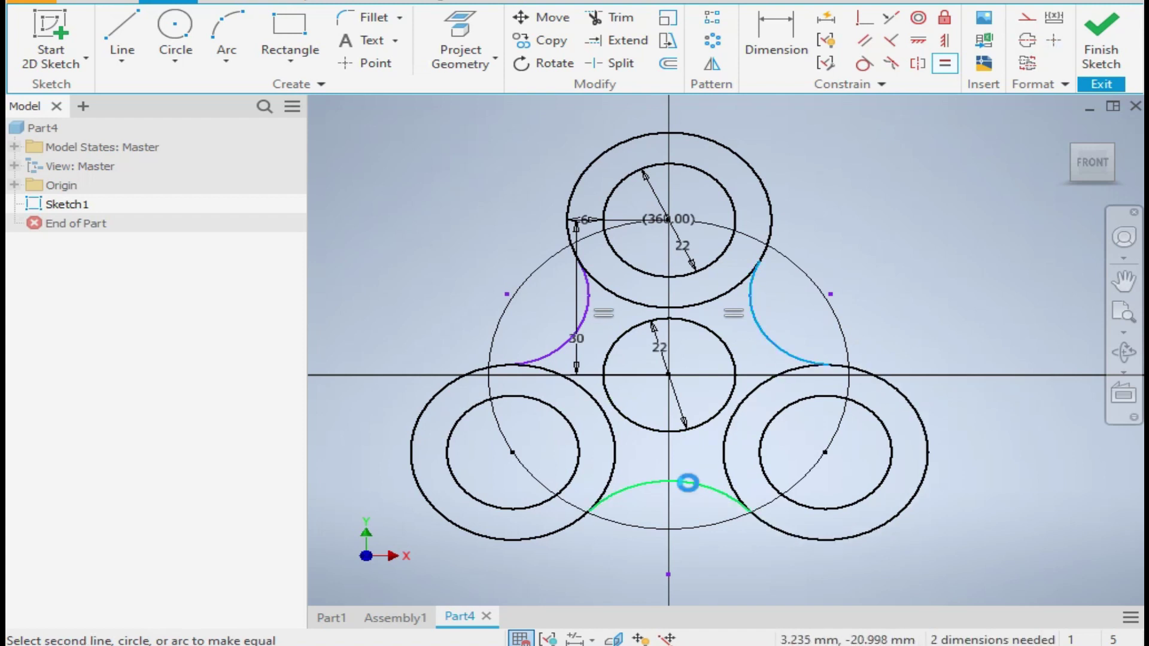
click(689, 484)
right_click(899, 286)
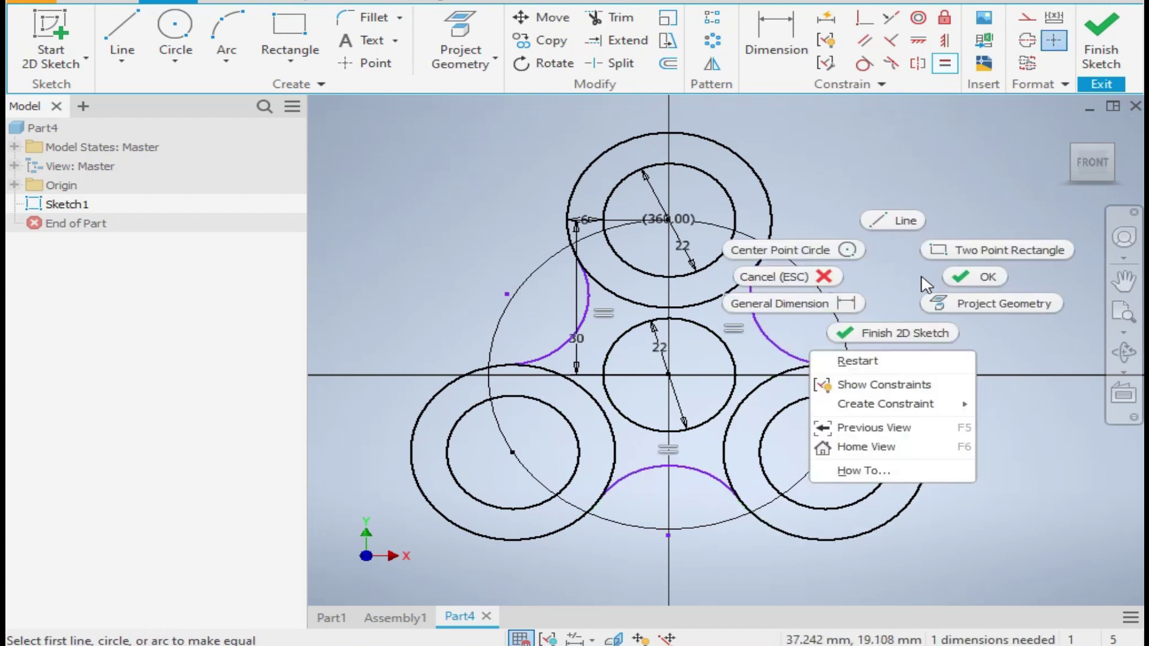
click(952, 286)
Dimension the left connecting arc with a radius of 15 mm.
click(775, 33)
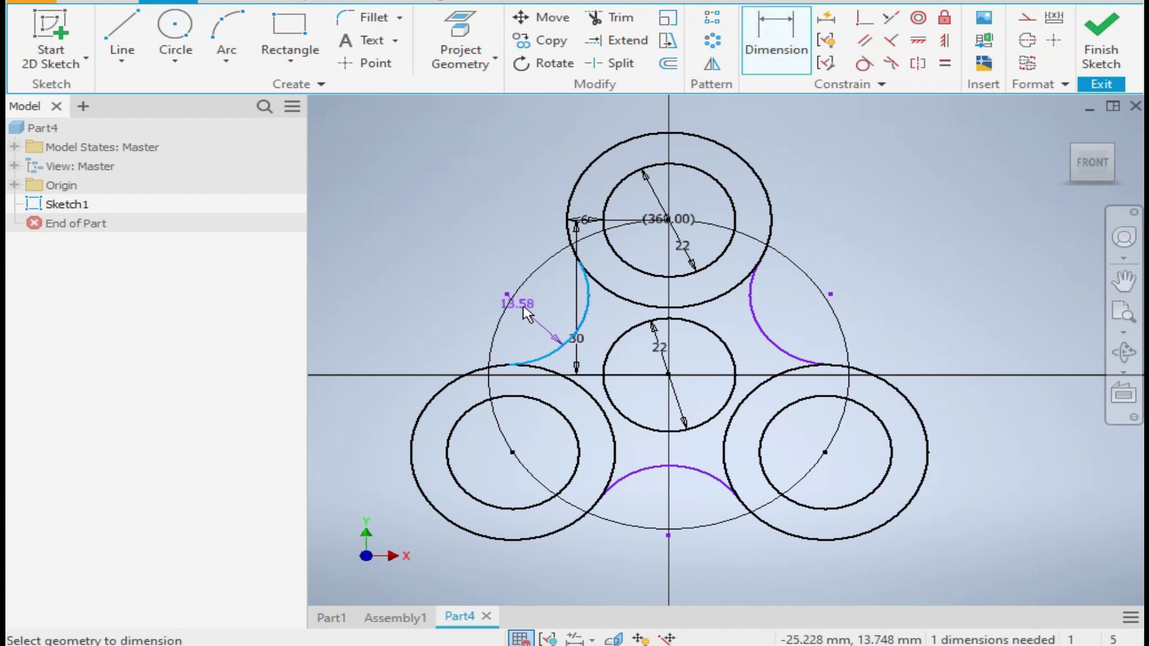
click(557, 329)
text(30)
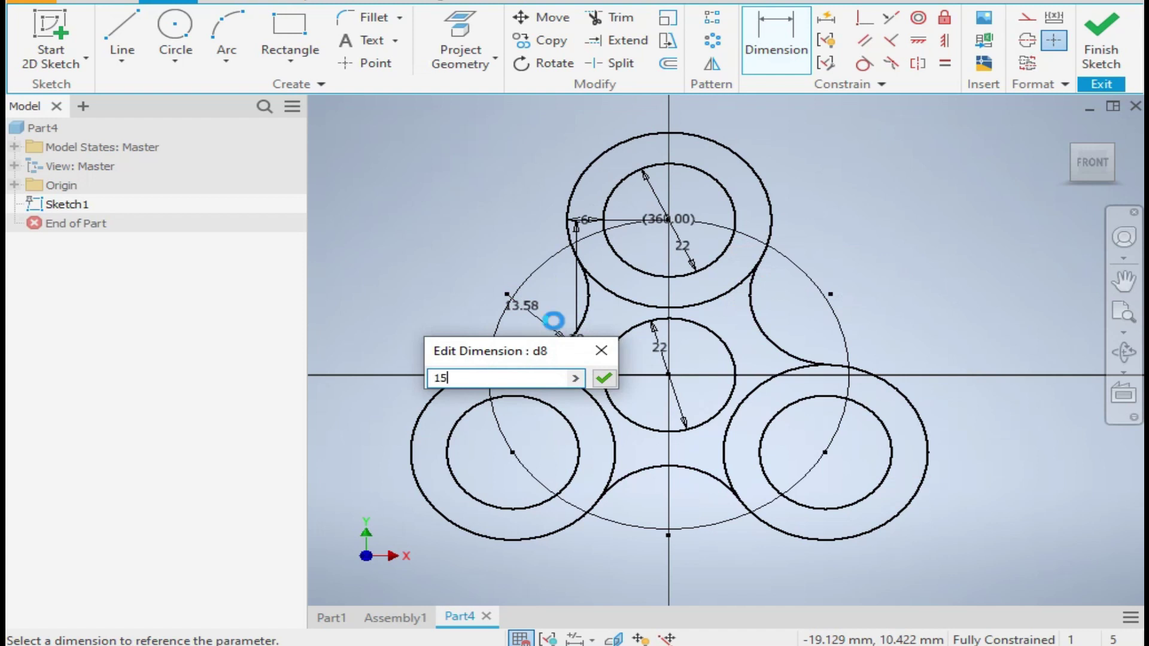
key(Return)
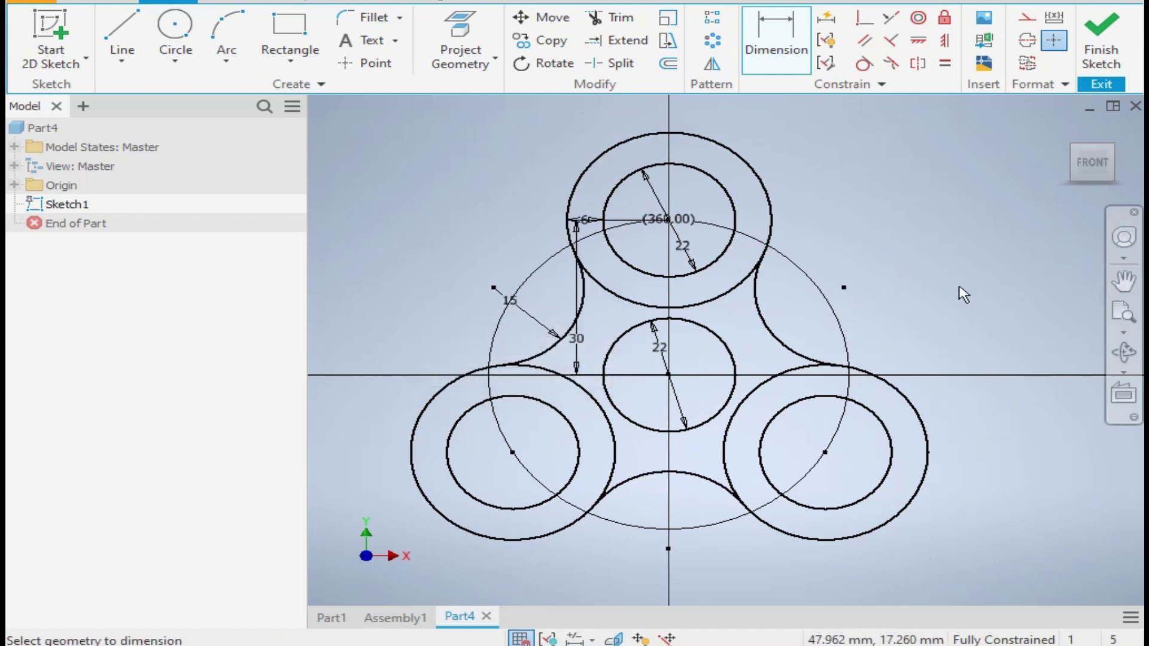
Try a 30 mm radius on the left connecting arc and return it to 15 mm.
double_click(509, 301)
double_click(444, 373)
drag(456, 373, 396, 382)
text(30)
key(Return)
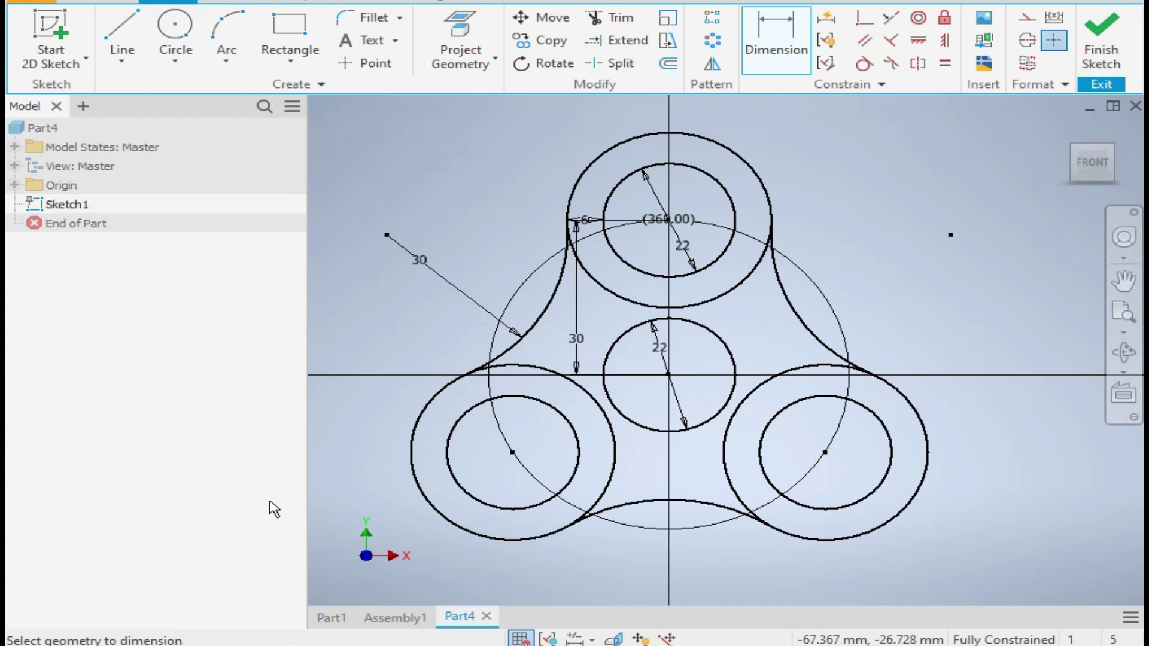
click(463, 269)
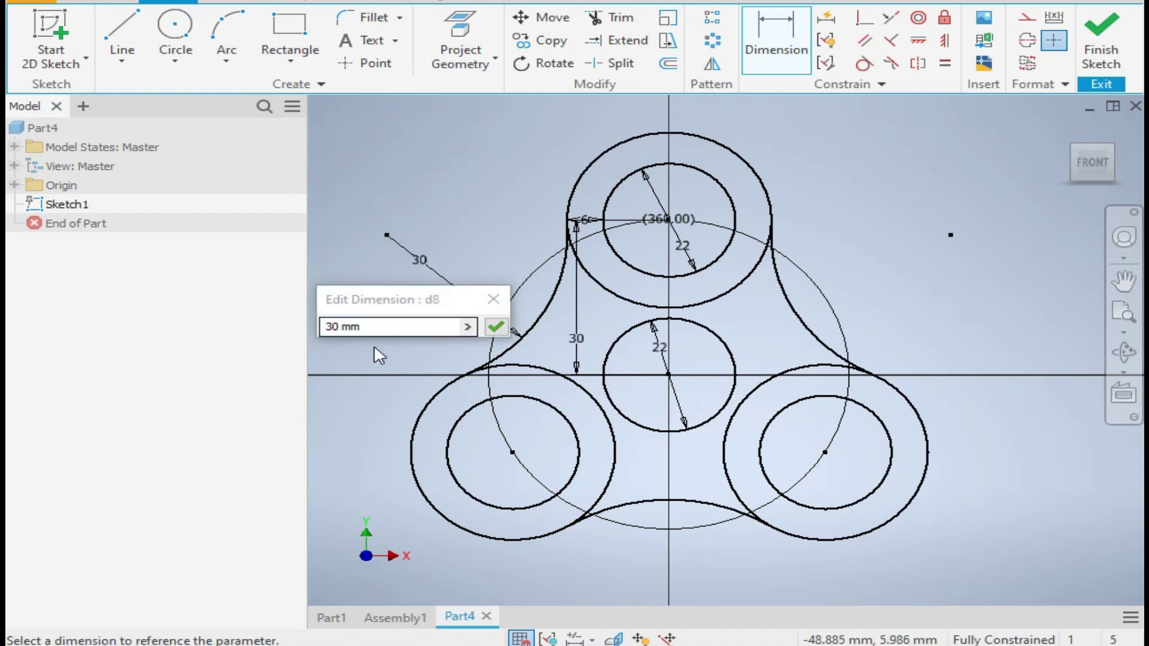
key(Return)
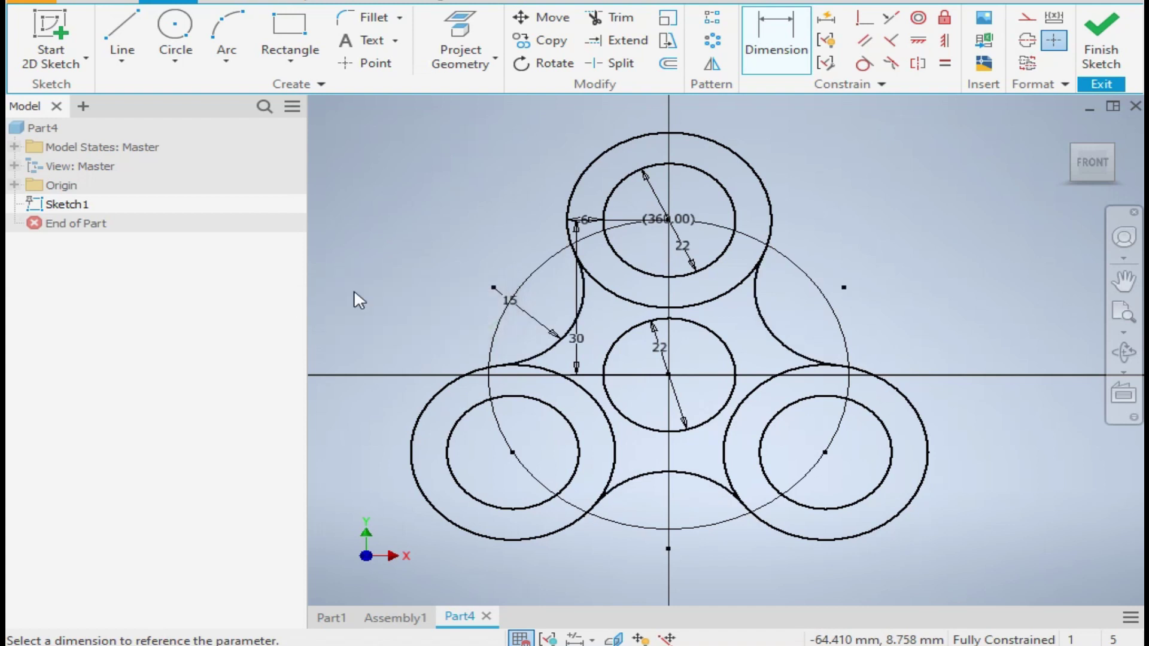
Finish the spinner body sketch.
click(1101, 39)
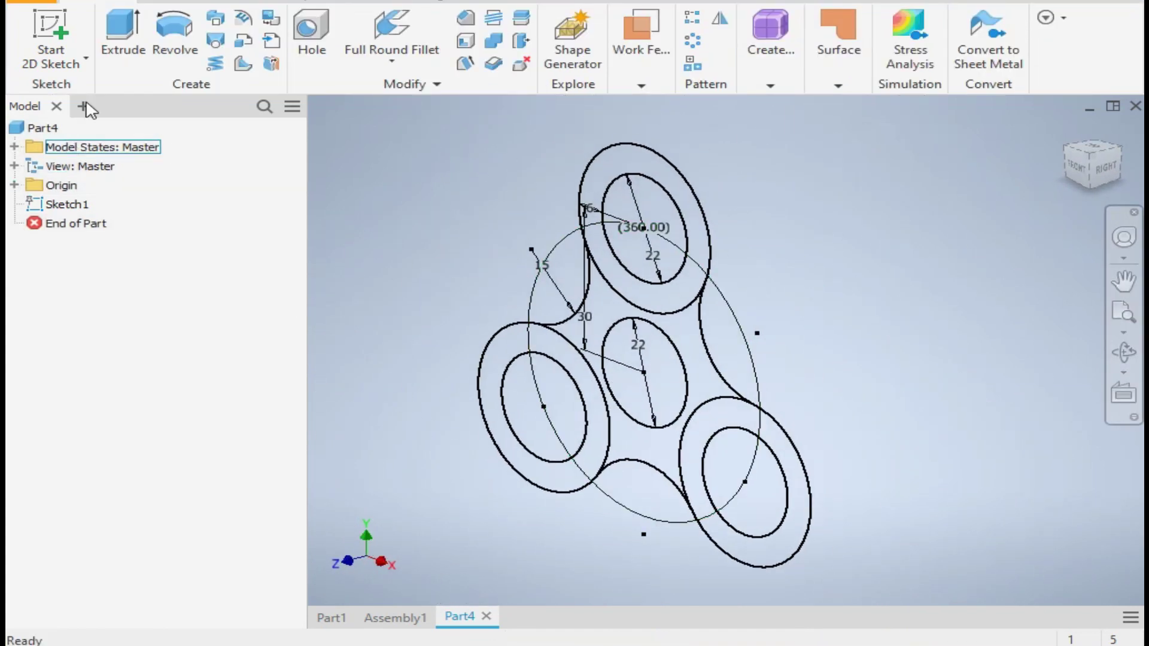
click(123, 37)
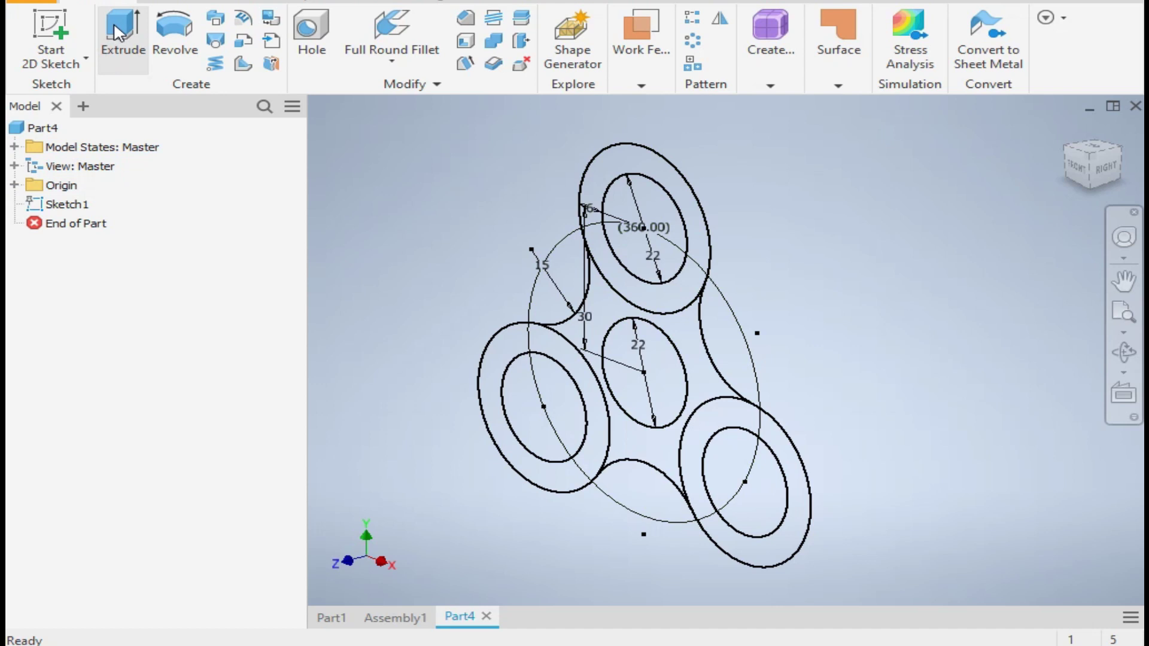
click(616, 287)
click(290, 342)
Extrude the three outer rings and the central web region 7 mm, leaving the four 22 mm holes open.
click(117, 33)
click(686, 306)
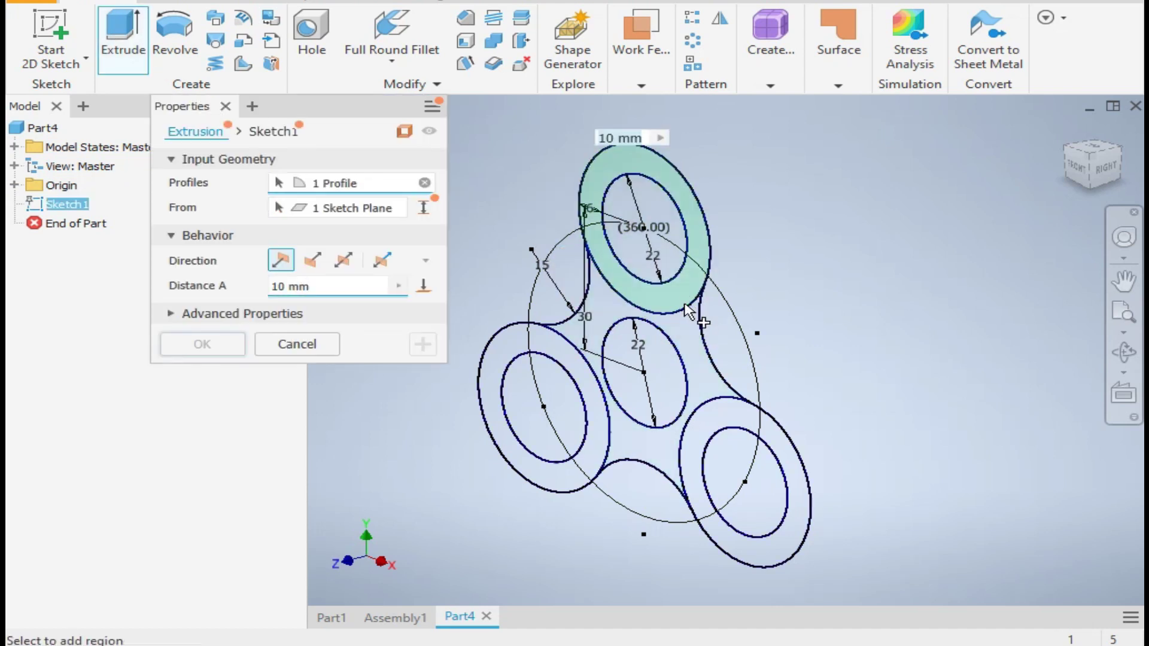
click(697, 343)
click(491, 379)
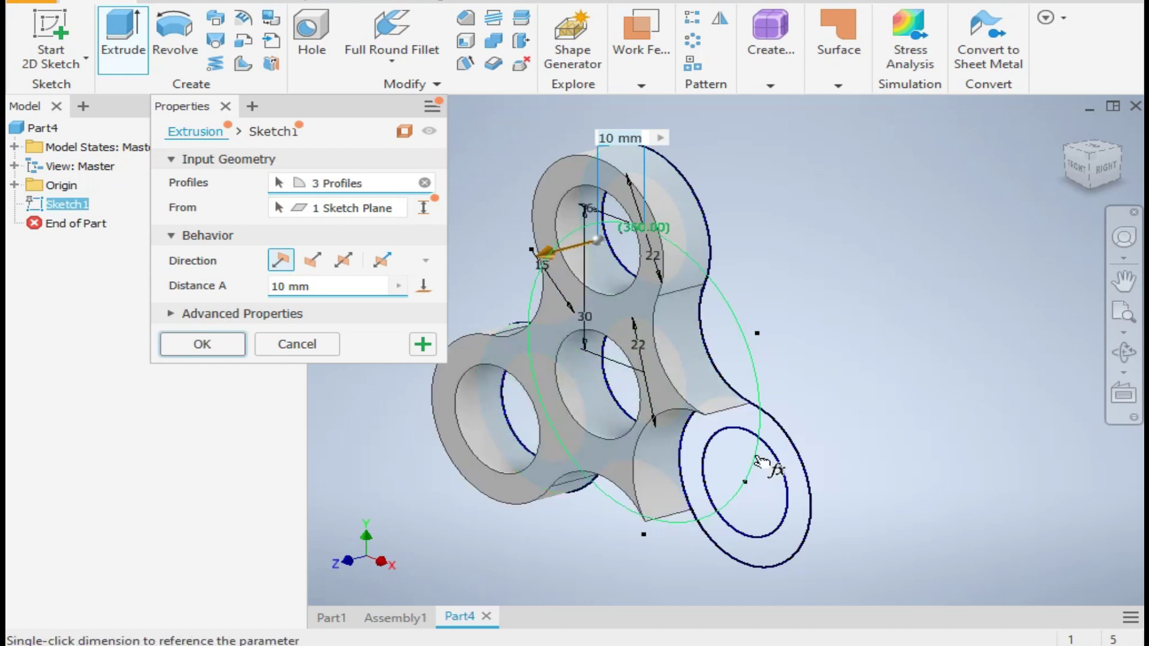
click(781, 449)
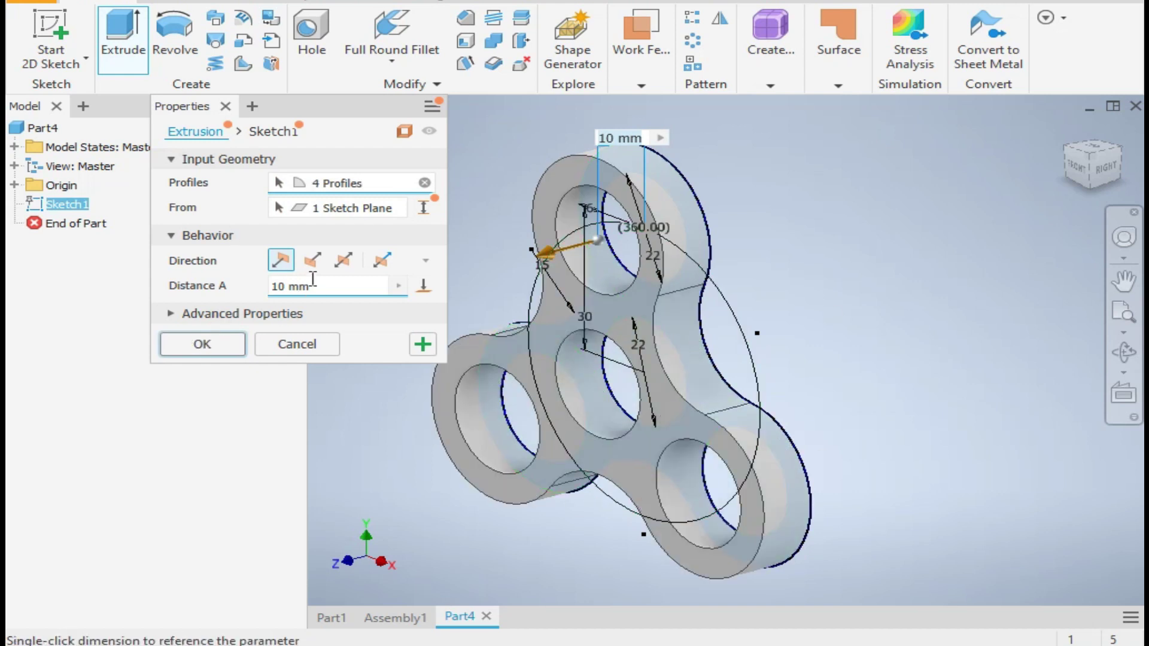
drag(323, 292, 230, 291)
text(7)
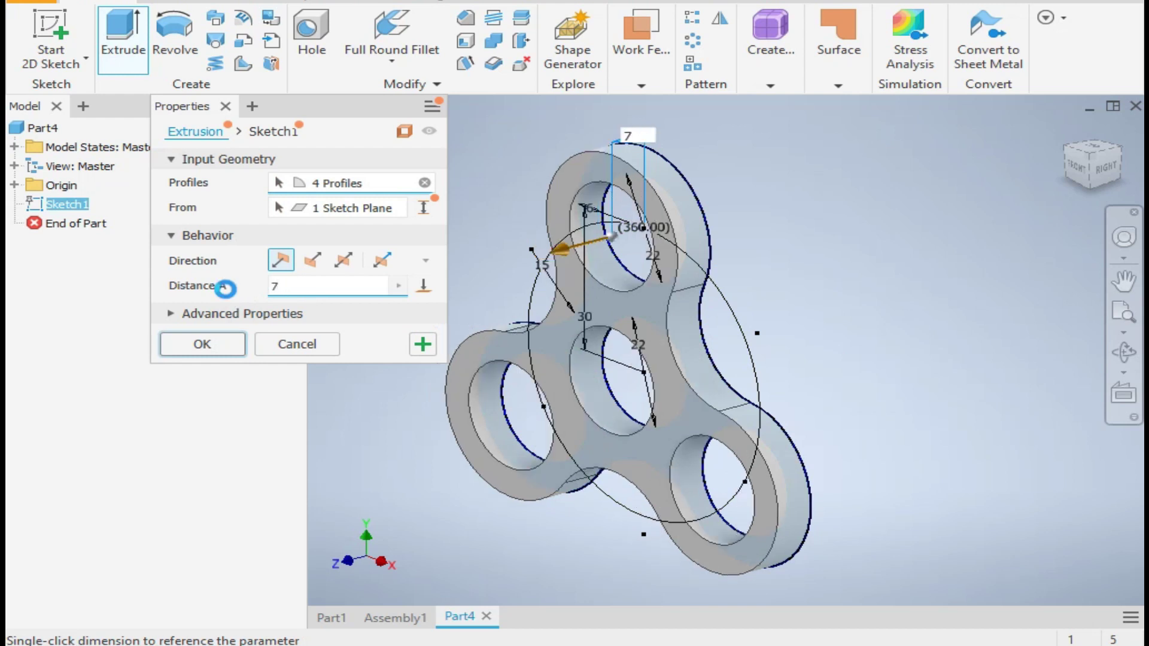
key(Return)
Edit the body extrusion so its 7 mm distance is symmetric about the sketch plane.
double_click(78, 224)
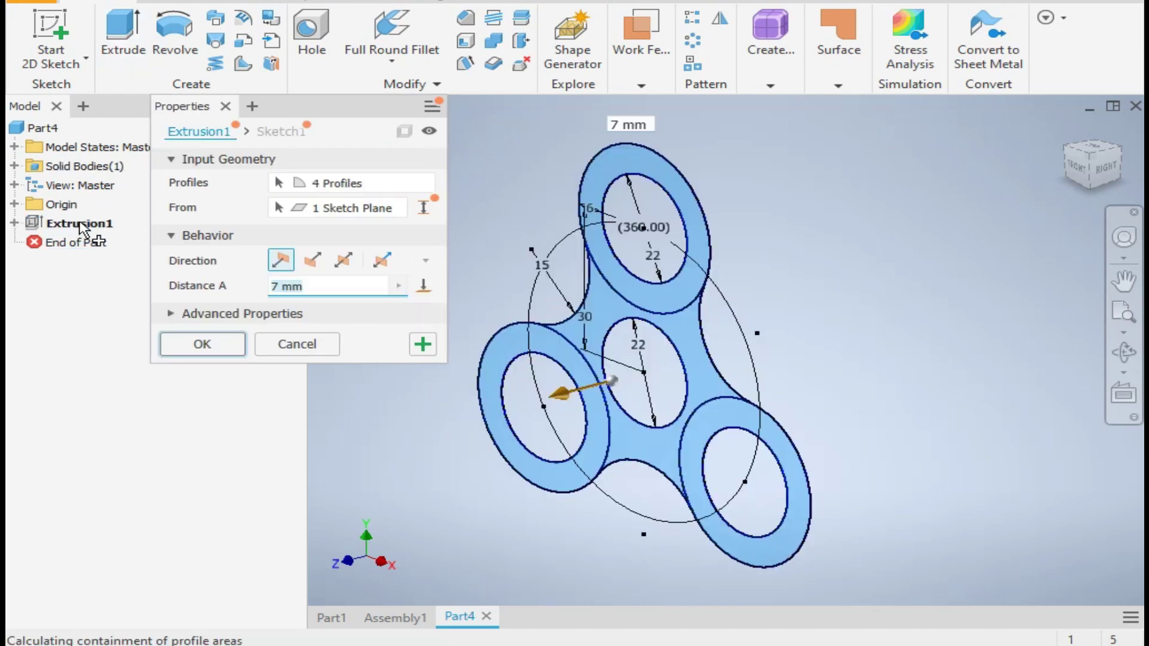
click(341, 260)
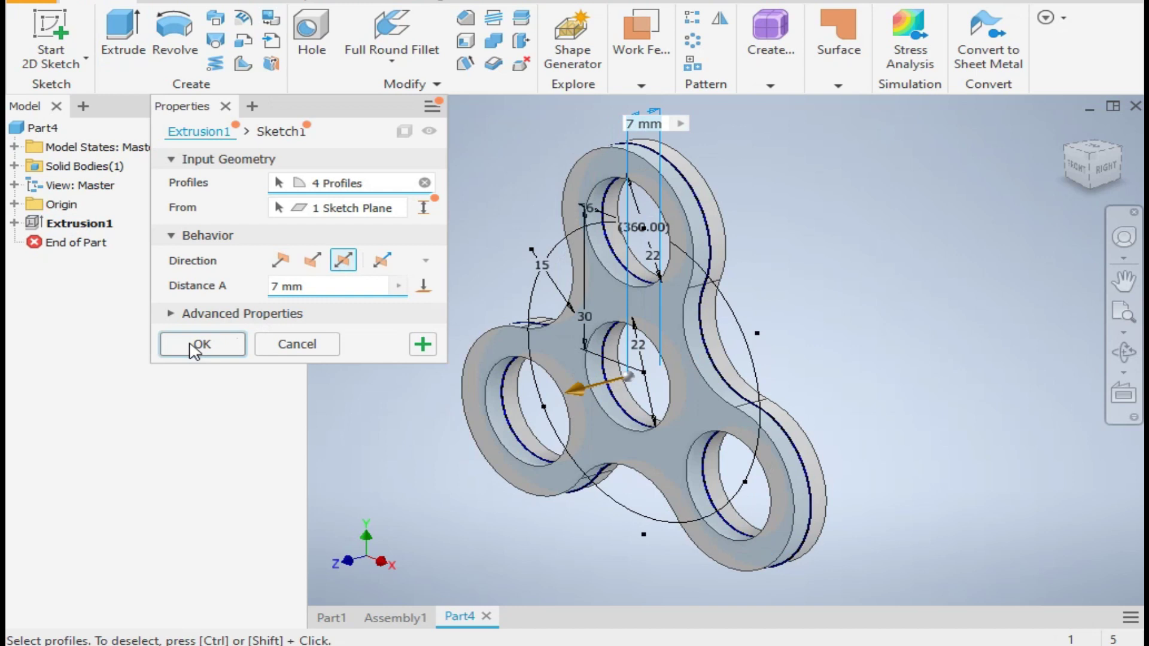
click(201, 345)
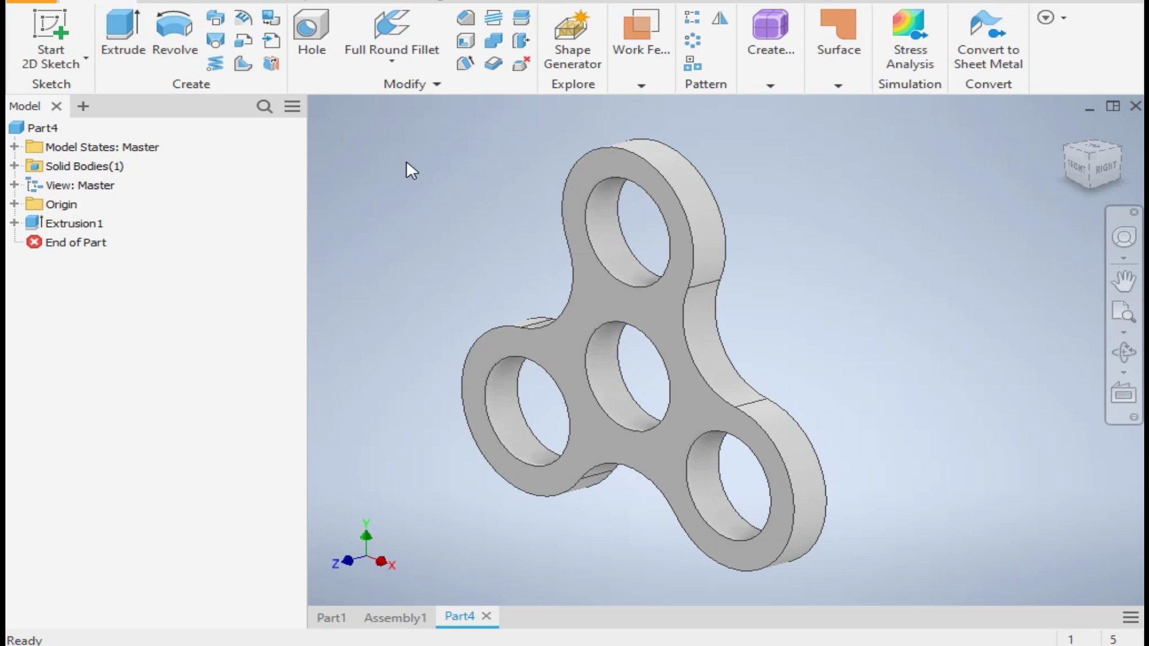
Apply a full round fillet to the outer rim, using the front face, the outer side face and the back face.
click(389, 33)
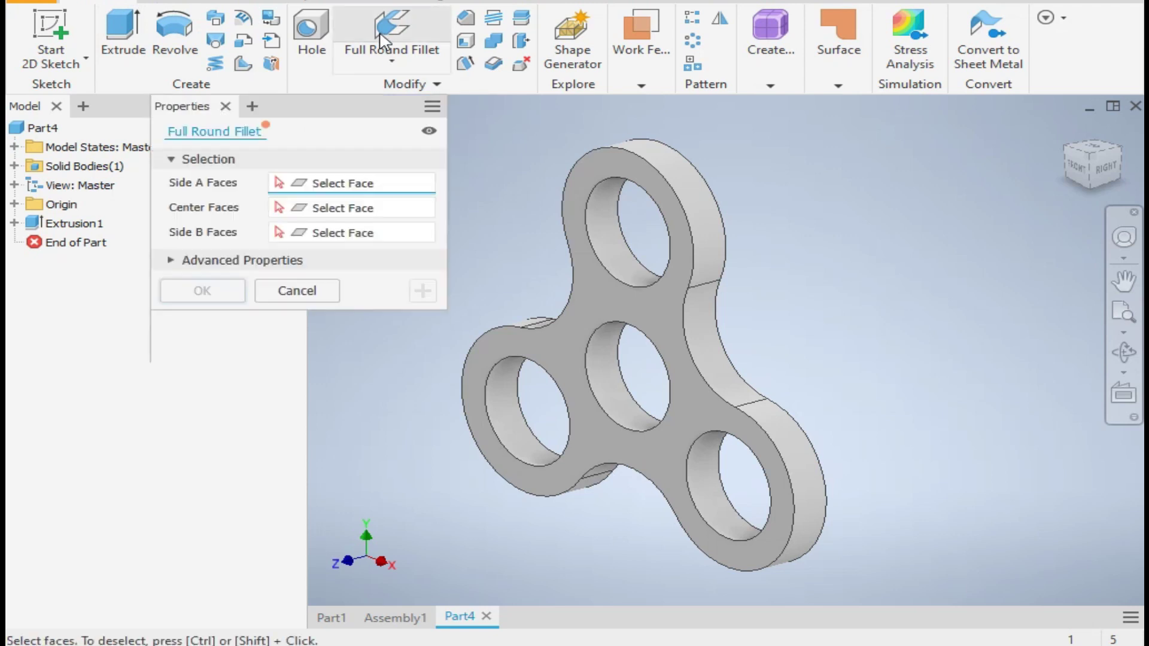
click(580, 249)
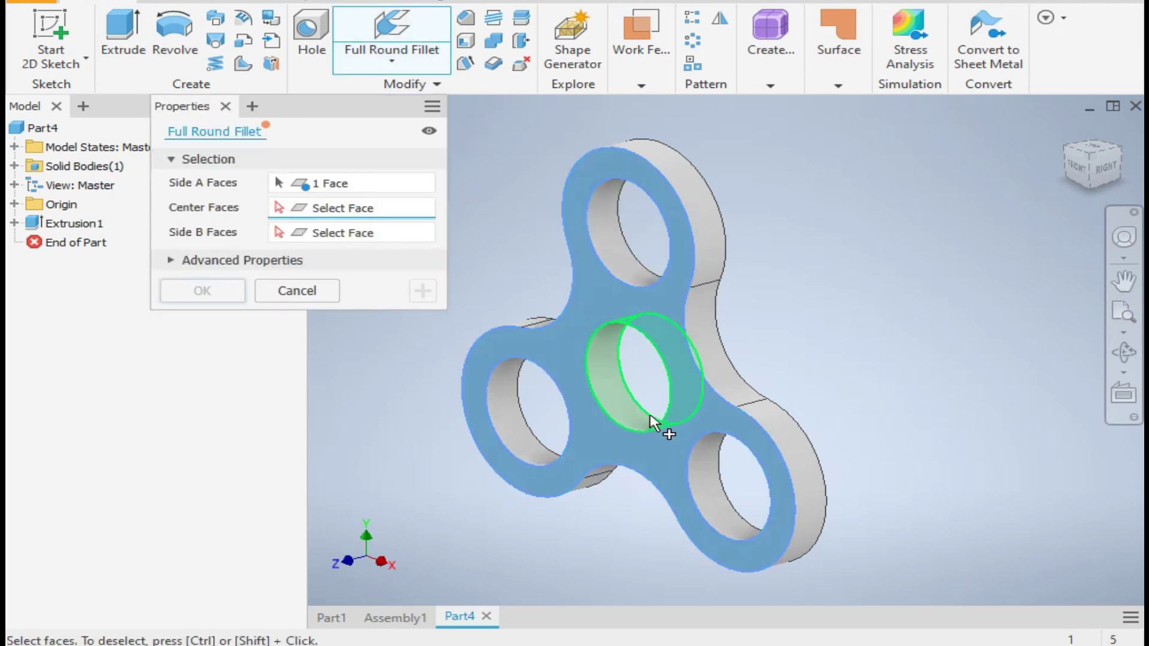
click(712, 359)
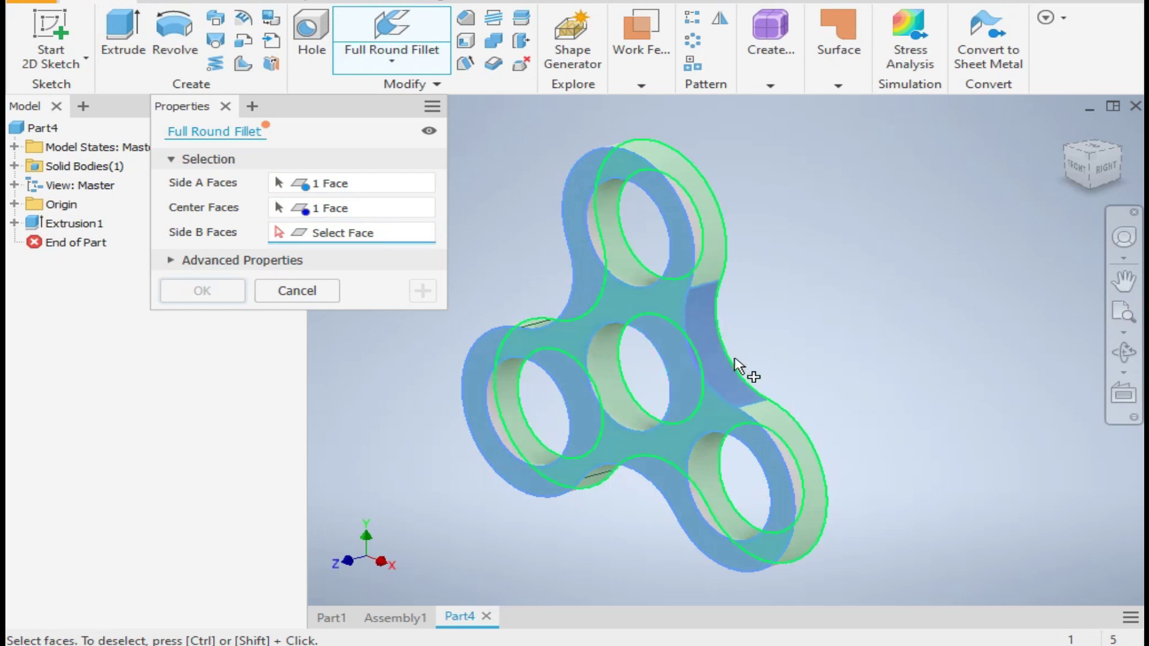
click(1121, 154)
click(787, 344)
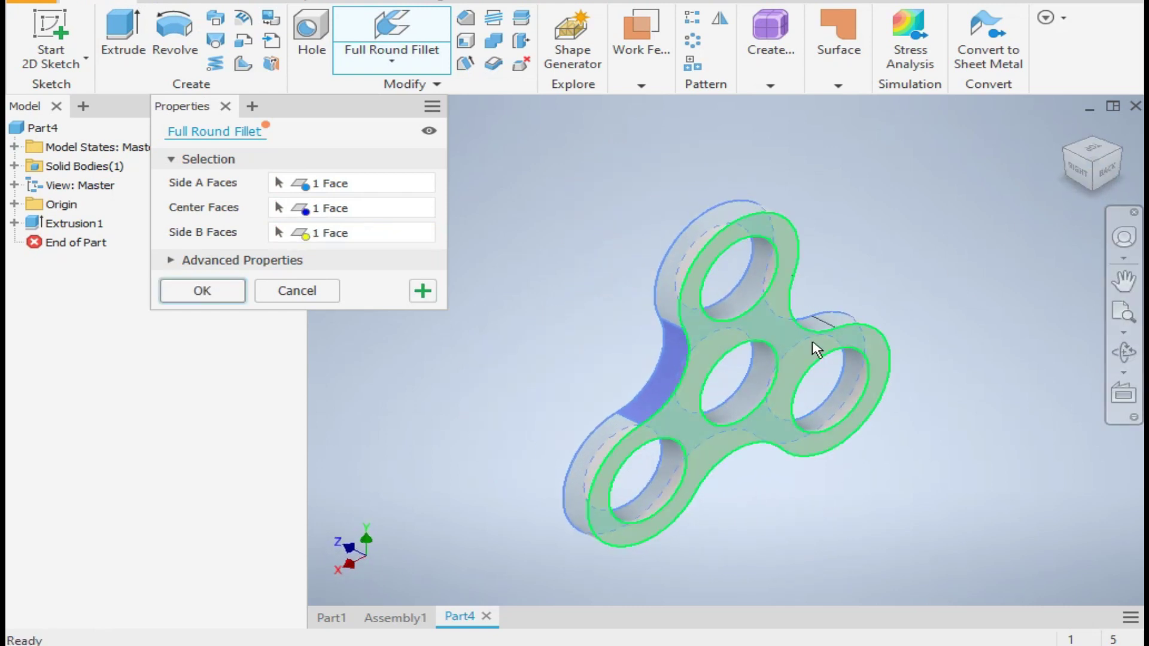
click(203, 292)
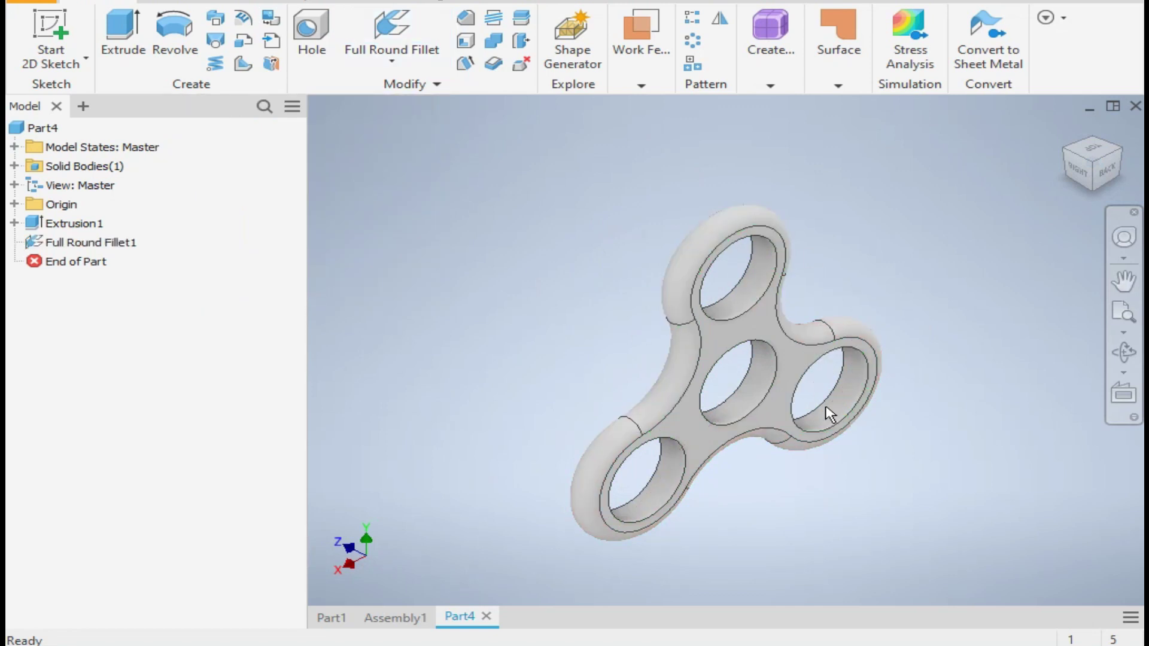
Apply a glossy red appearance from the Inventor Material Library to the whole spinner body.
drag(1070, 157, 1038, 163)
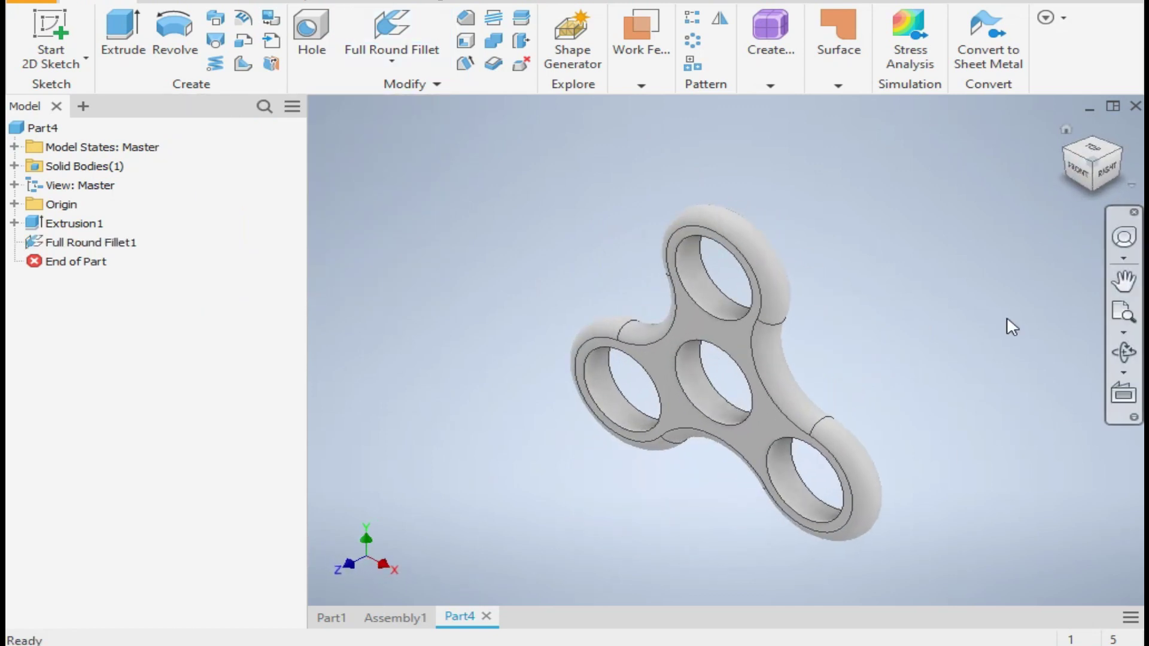
middle_drag(766, 394, 768, 349)
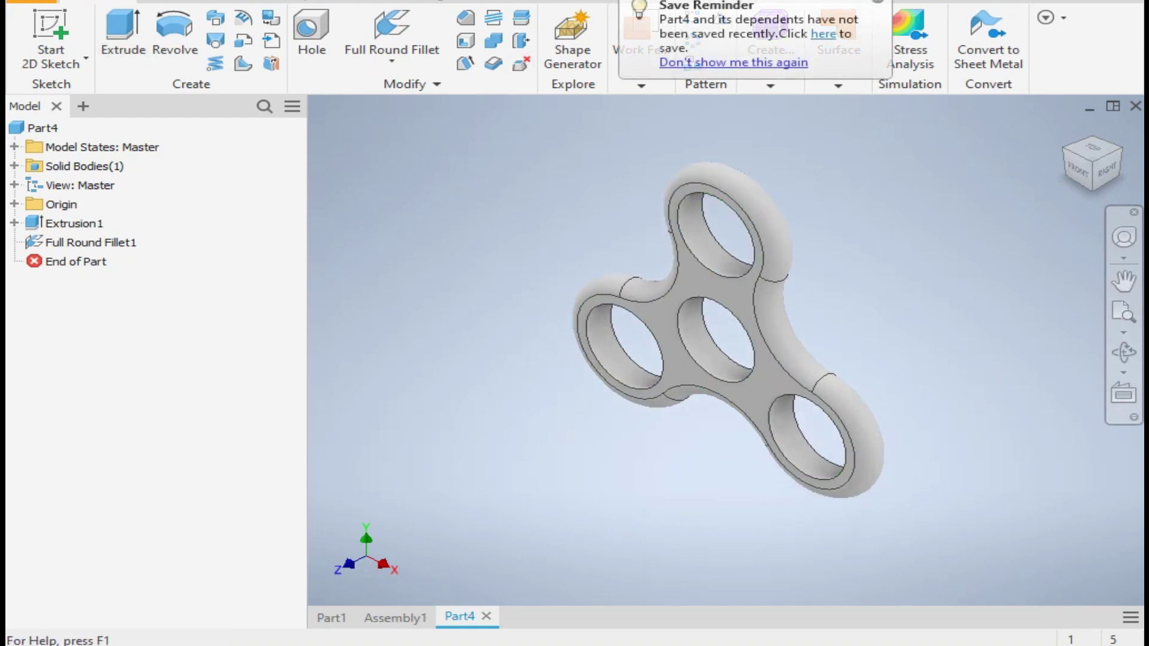
click(578, 1)
scroll(583, 189, down, 8)
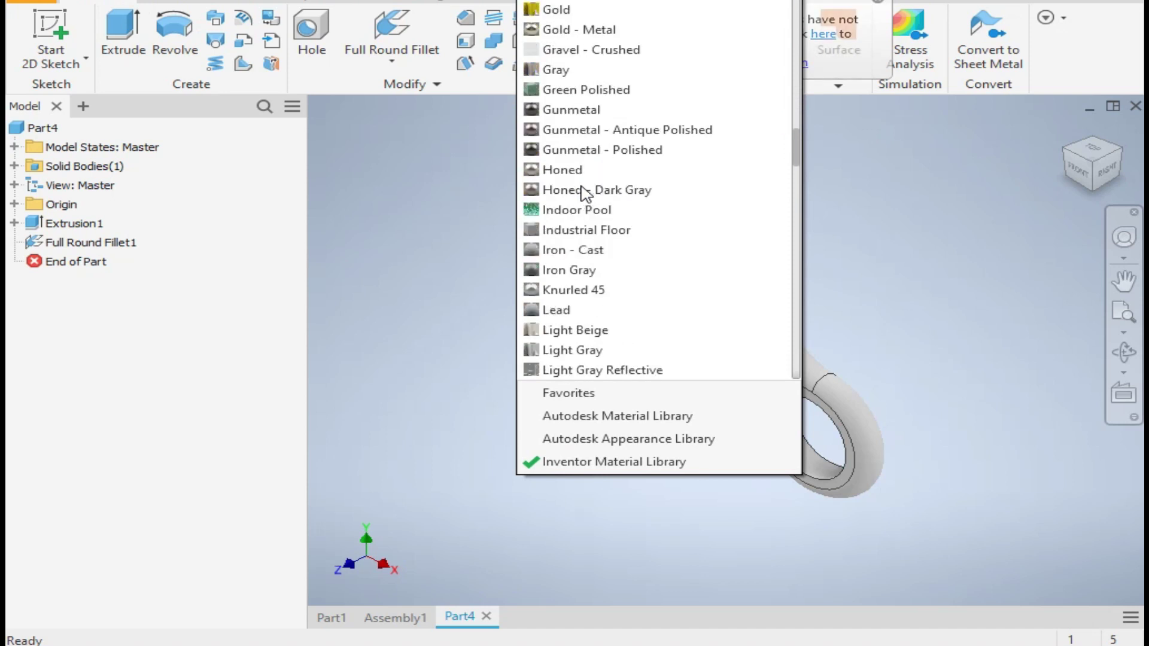
scroll(584, 192, down, 4)
click(596, 150)
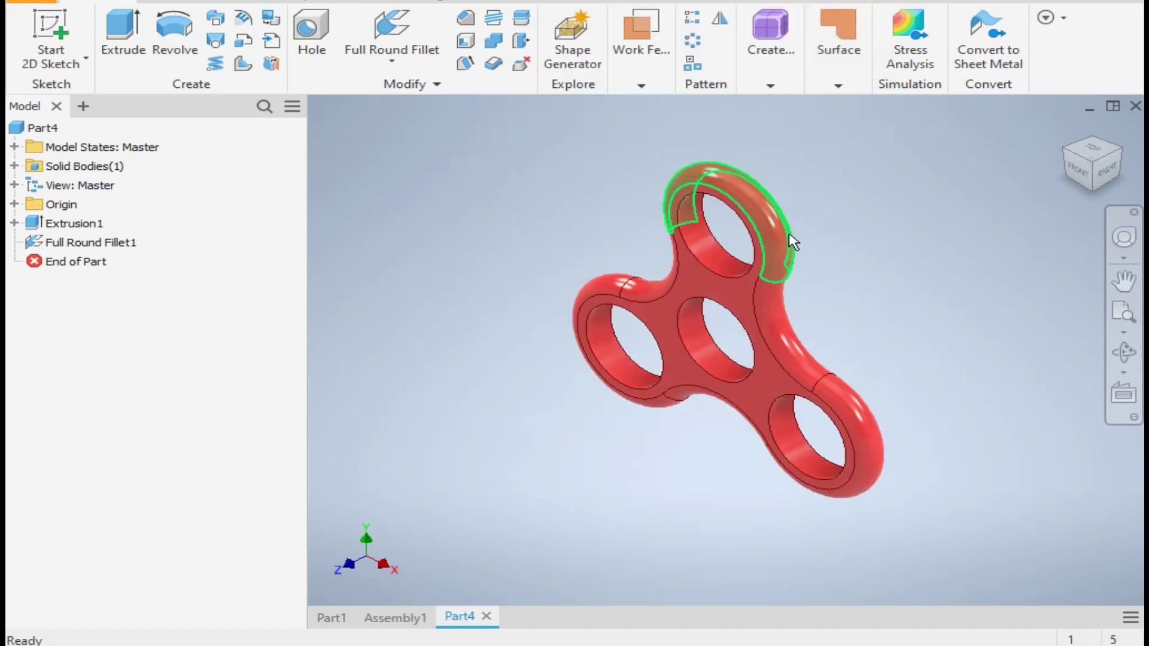
Save the red spinner body as a part file named SPIN1.
scroll(788, 257, down, 4)
scroll(789, 267, up, 3)
mouse_move(789, 267)
middle_down()
mouse_move(796, 249)
mouse_move(813, 264)
mouse_move(801, 267)
middle_up()
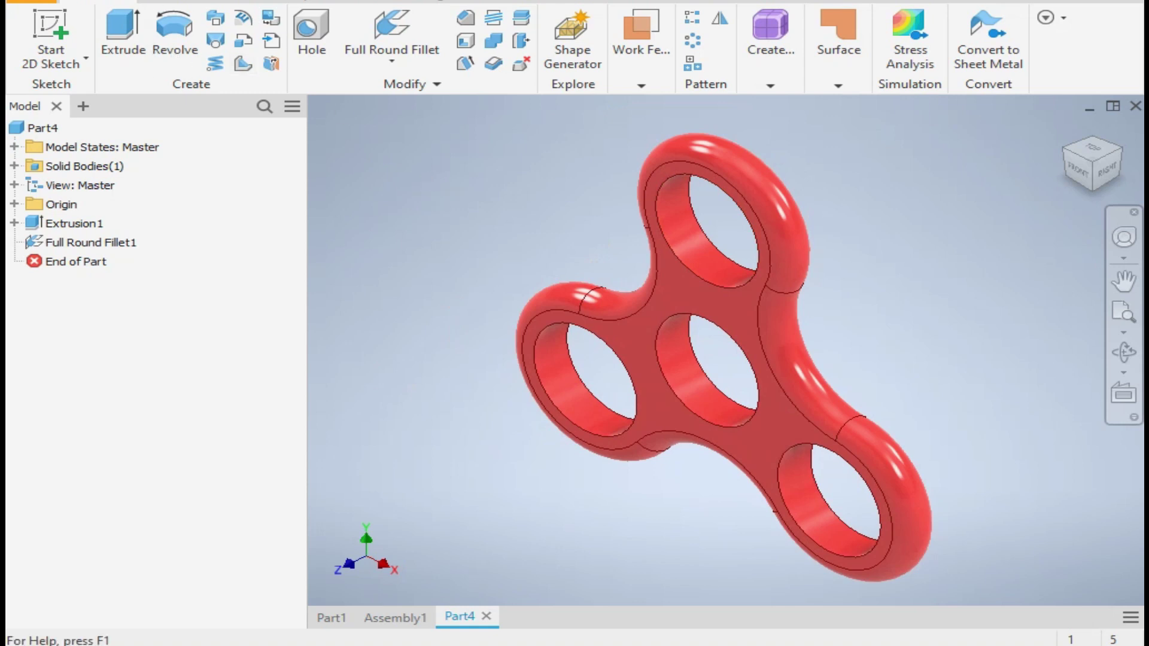
key(ctrl+s)
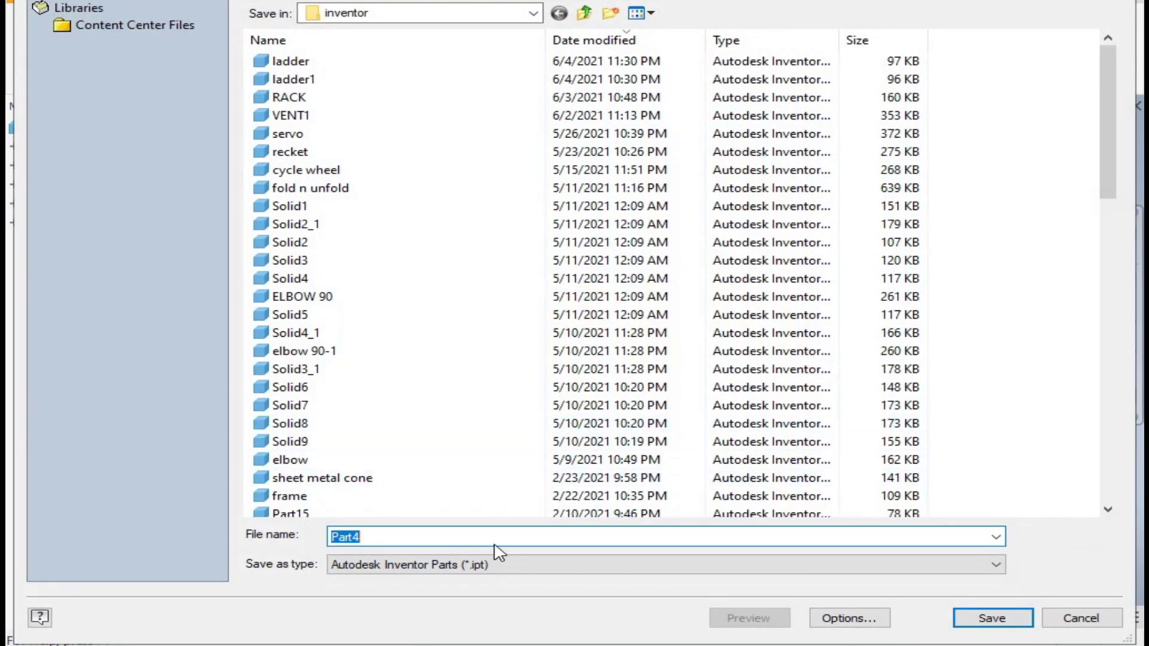
text(SPIN)
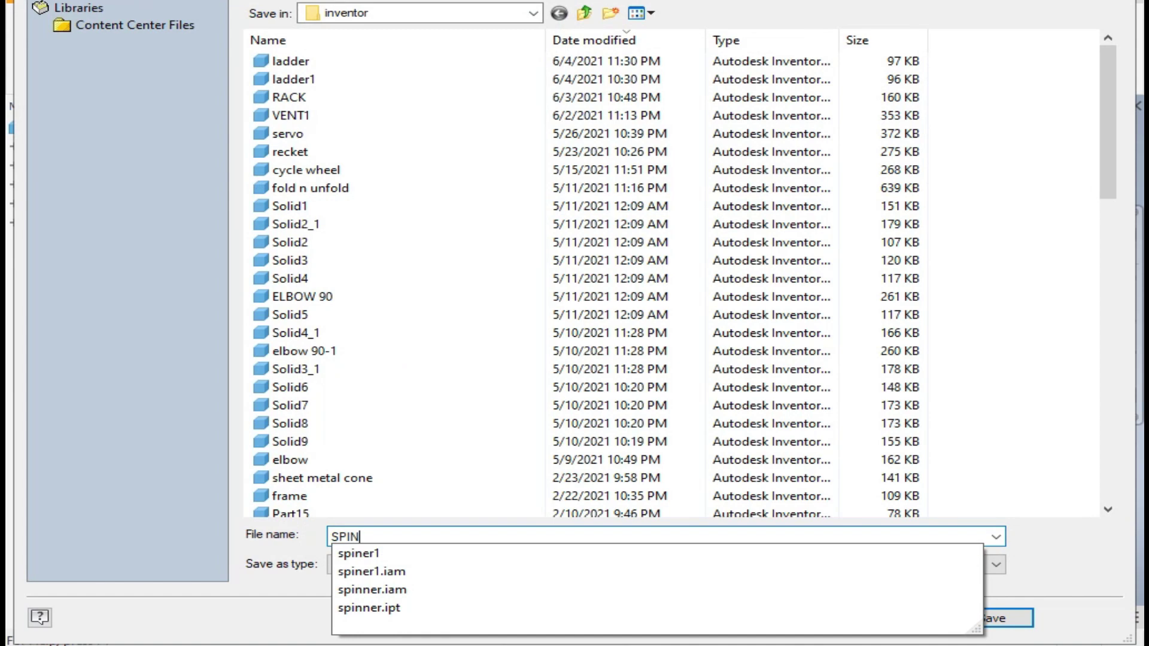
text(1)
key(Return)
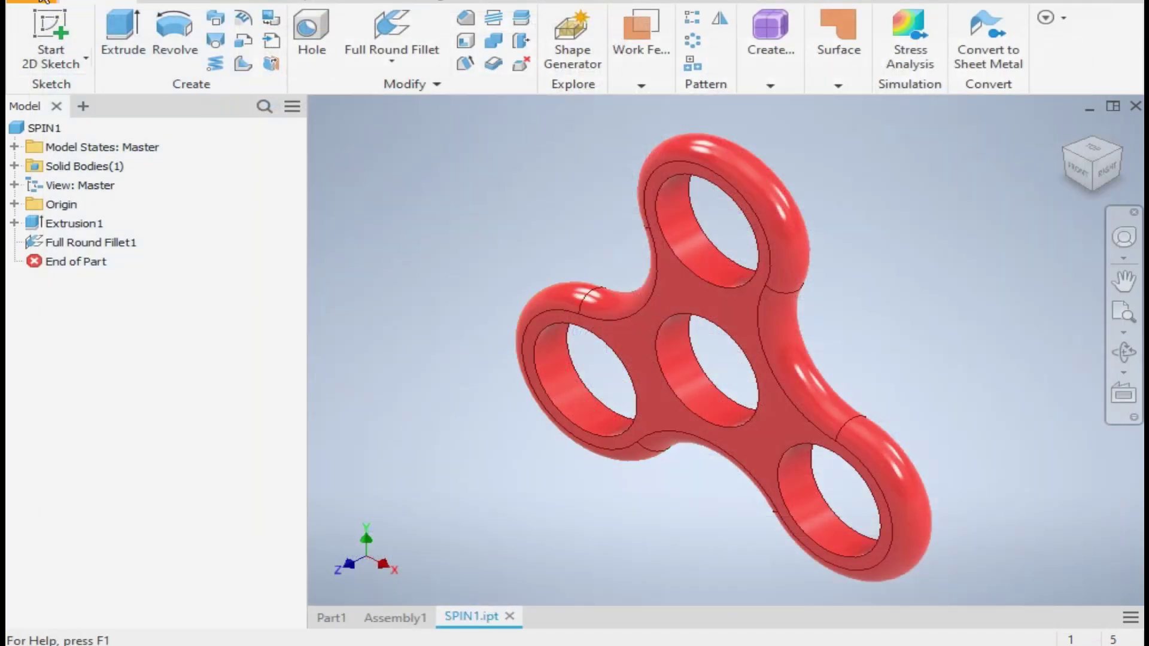
Create a new assembly from the Standard (mm).iam template and place one instance of the SPIN1 part in it.
click(65, 2)
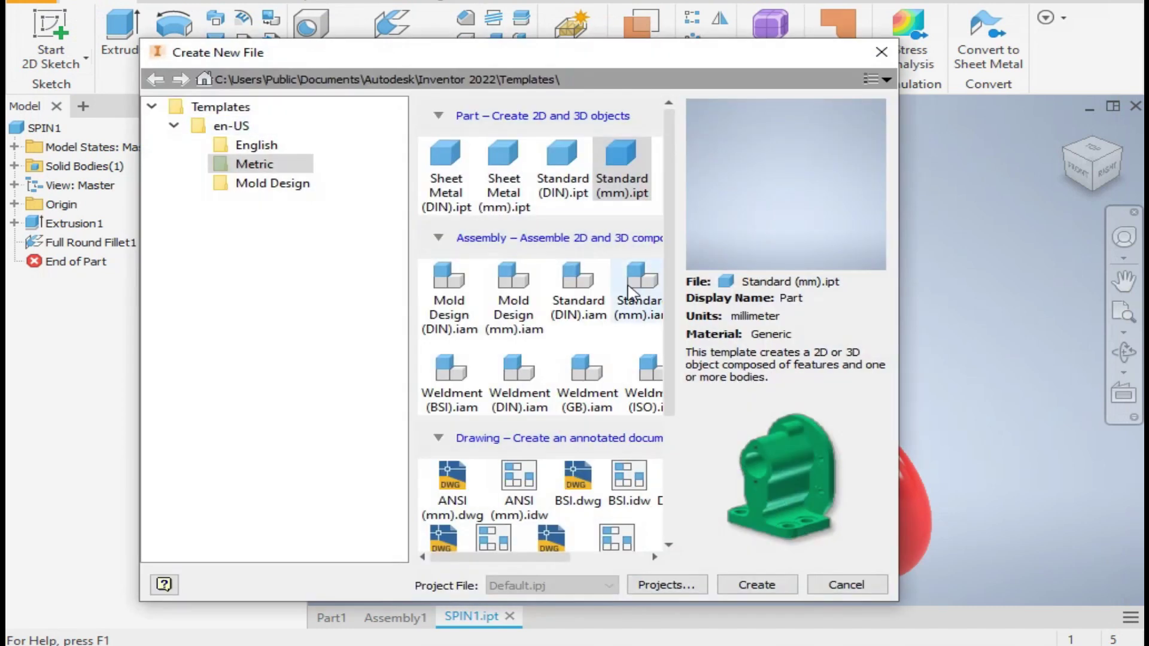
double_click(629, 286)
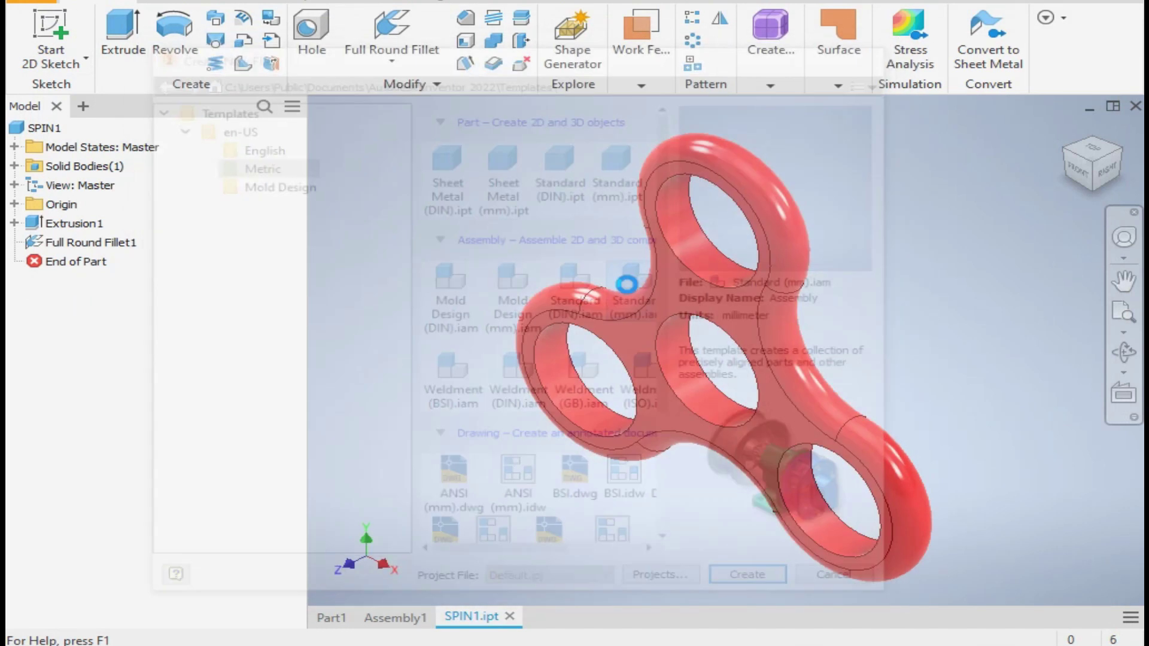
click(104, 62)
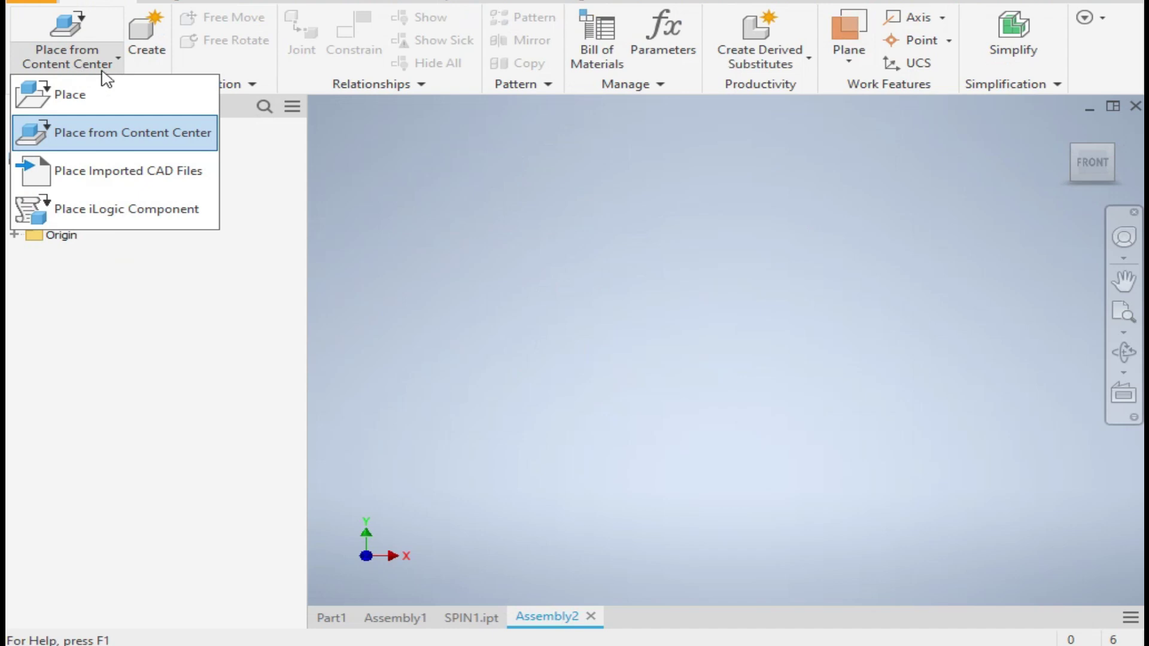
click(66, 95)
click(325, 62)
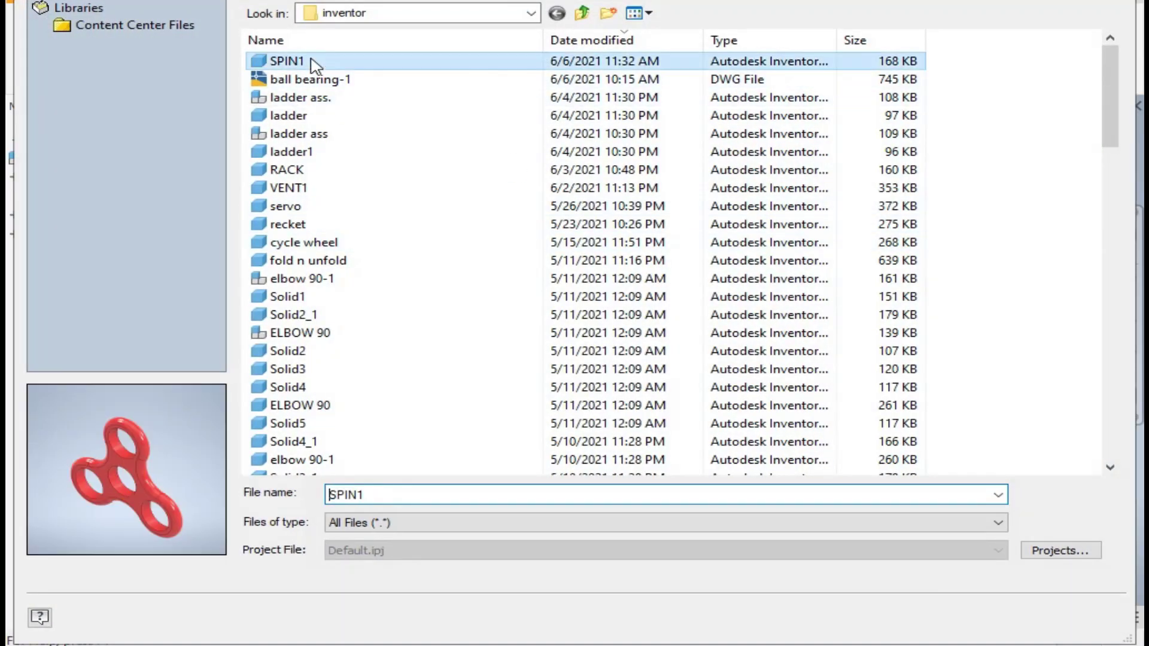
click(986, 617)
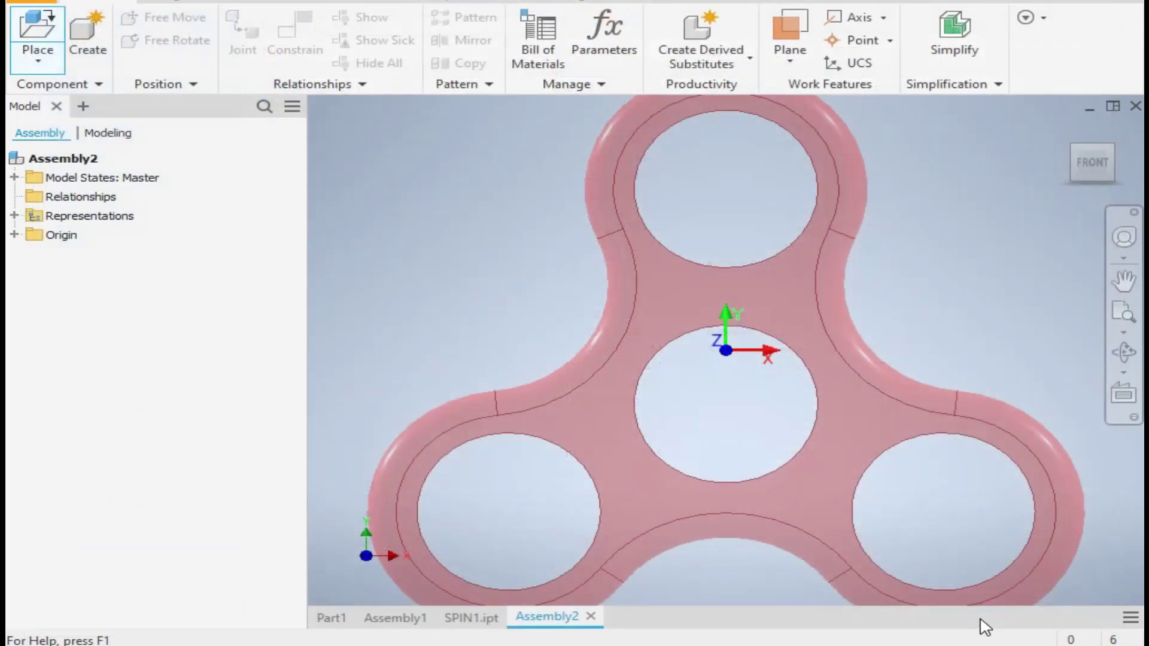
click(762, 316)
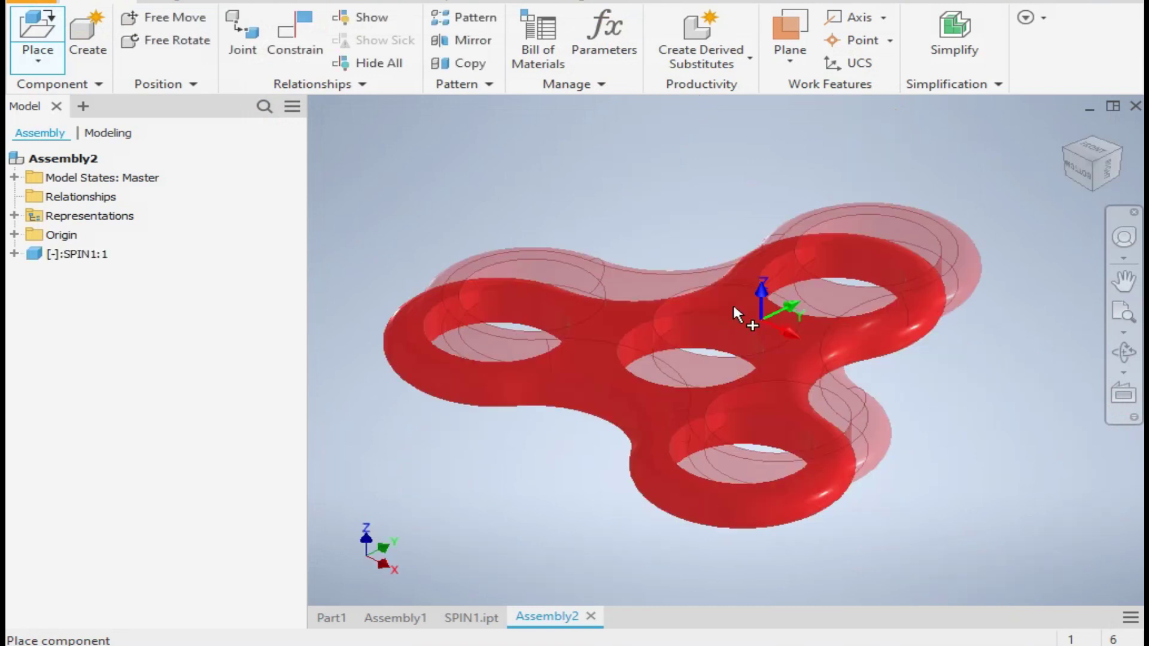
right_click(679, 214)
click(749, 215)
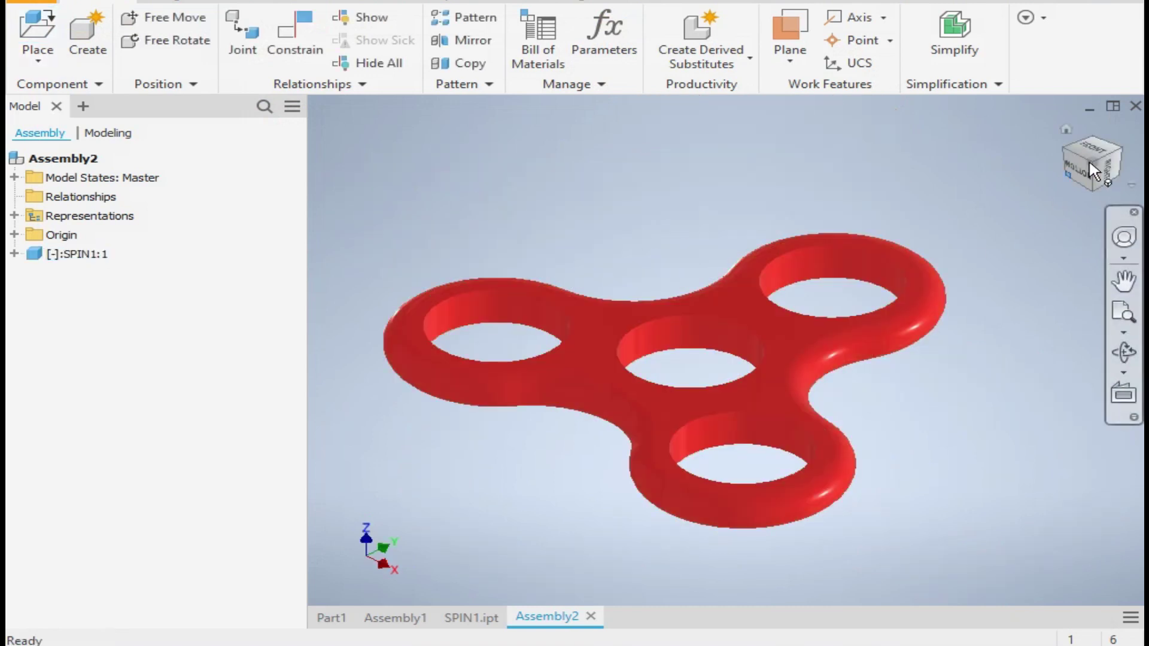
Mate the axis of the spinner's central hole to the assembly's Z axis with a 0 mm offset.
click(1091, 153)
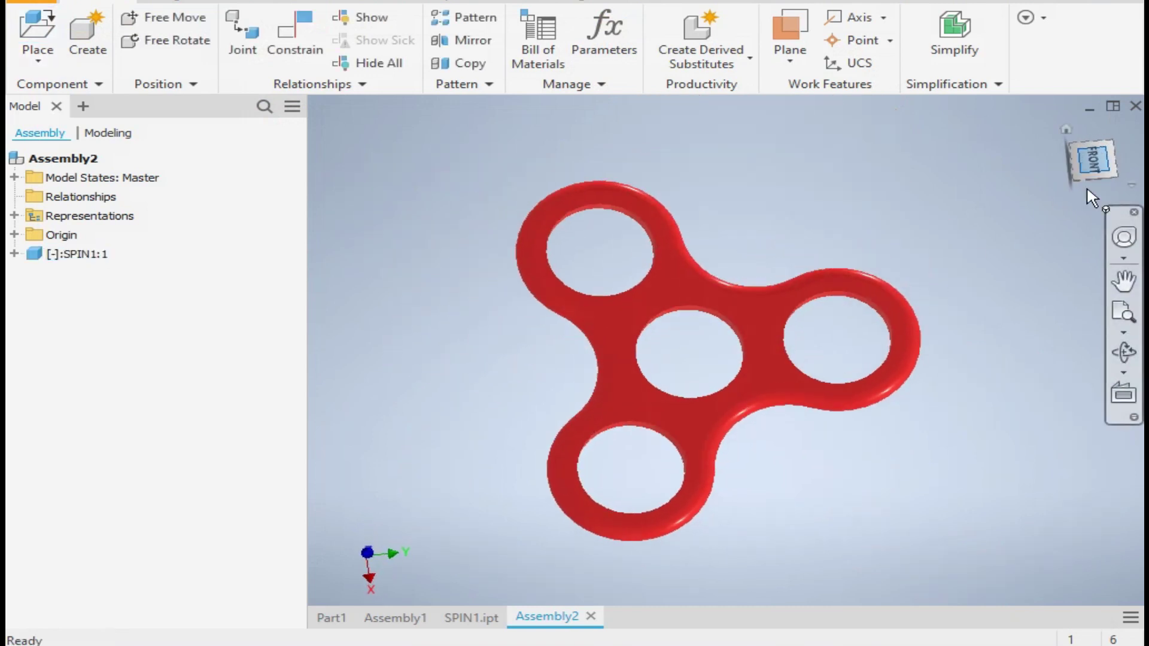
click(13, 235)
click(78, 254)
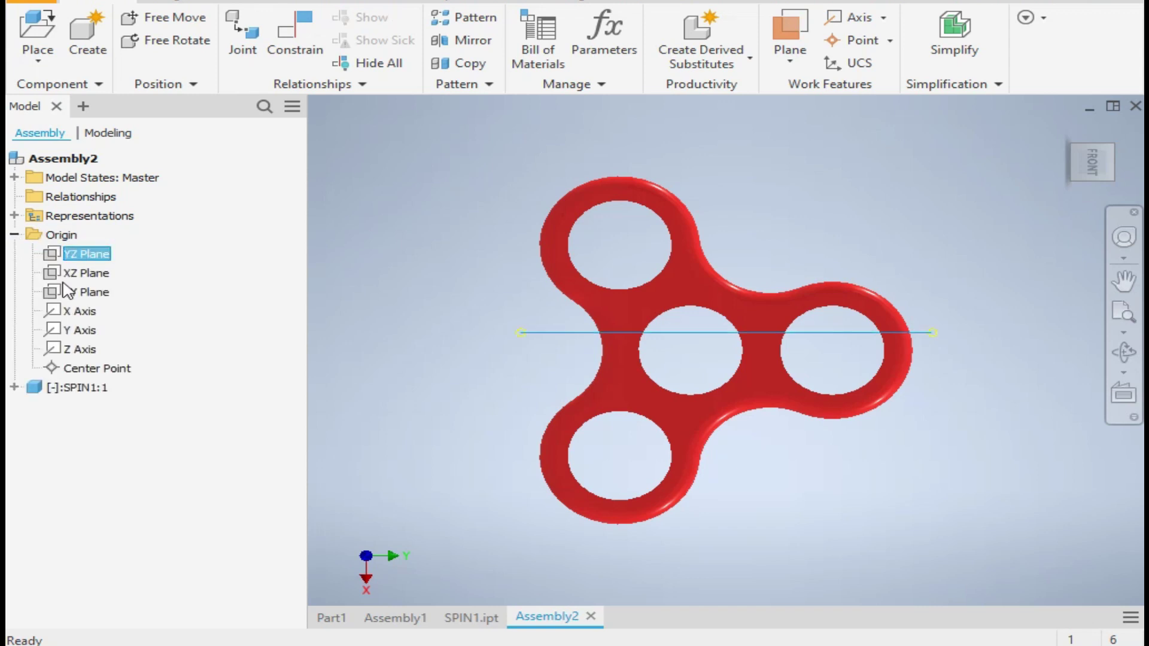
click(14, 387)
click(31, 426)
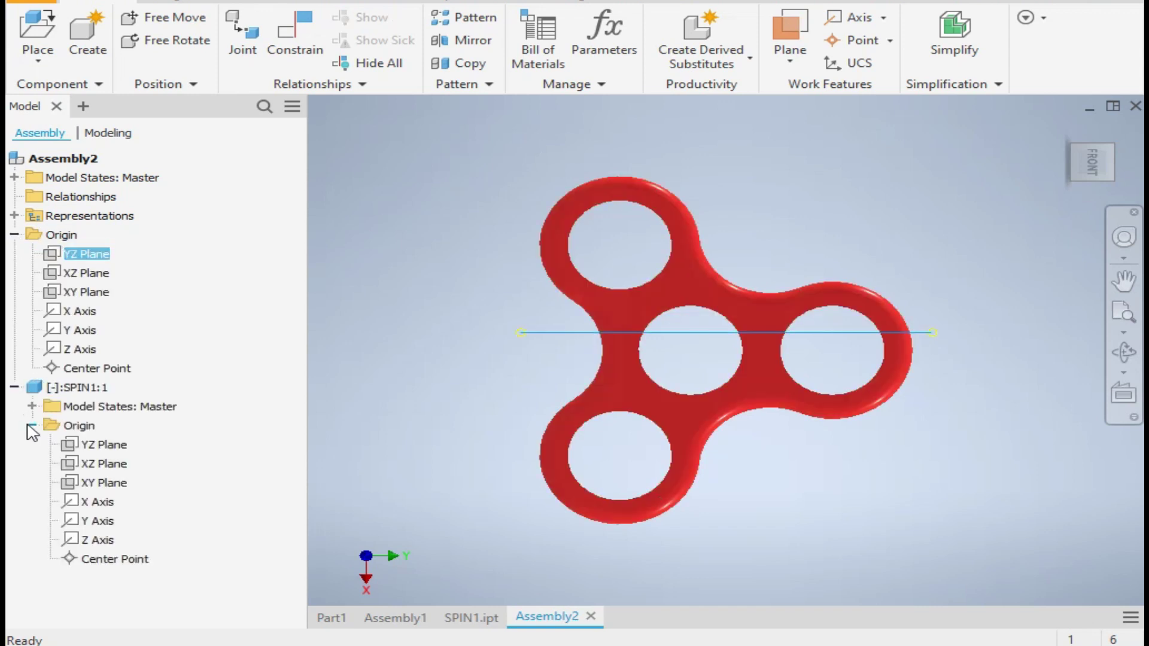
click(196, 470)
click(100, 542)
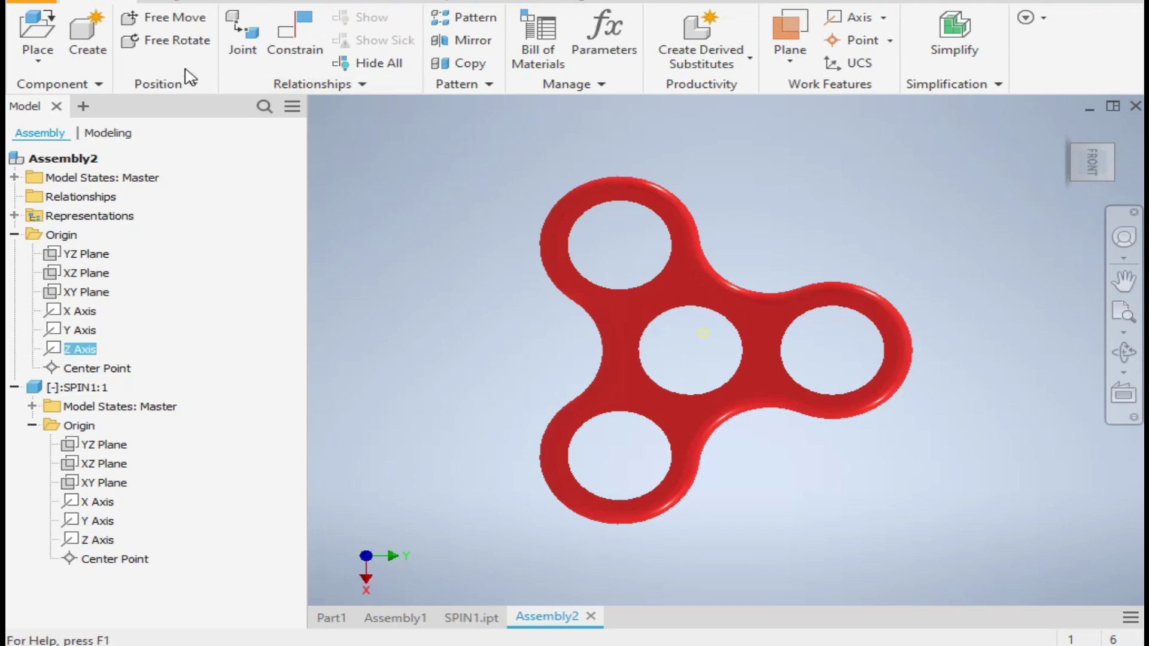
shift+middle_drag(400, 199, 371, 211)
click(295, 35)
scroll(682, 372, down, 3)
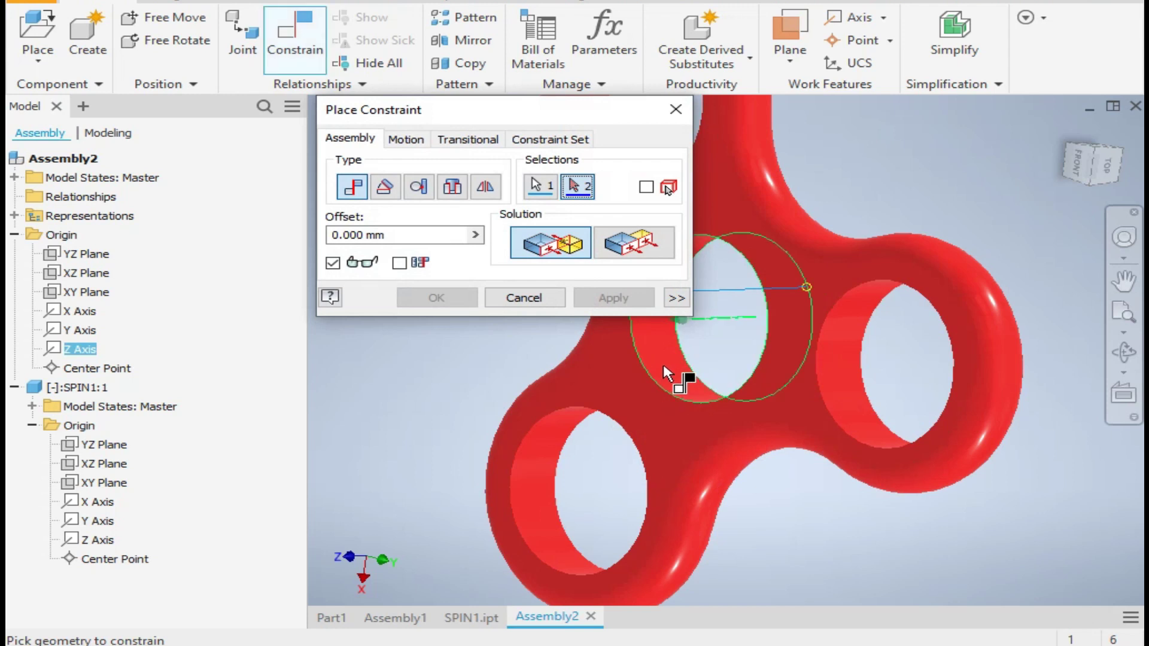
click(672, 375)
click(606, 299)
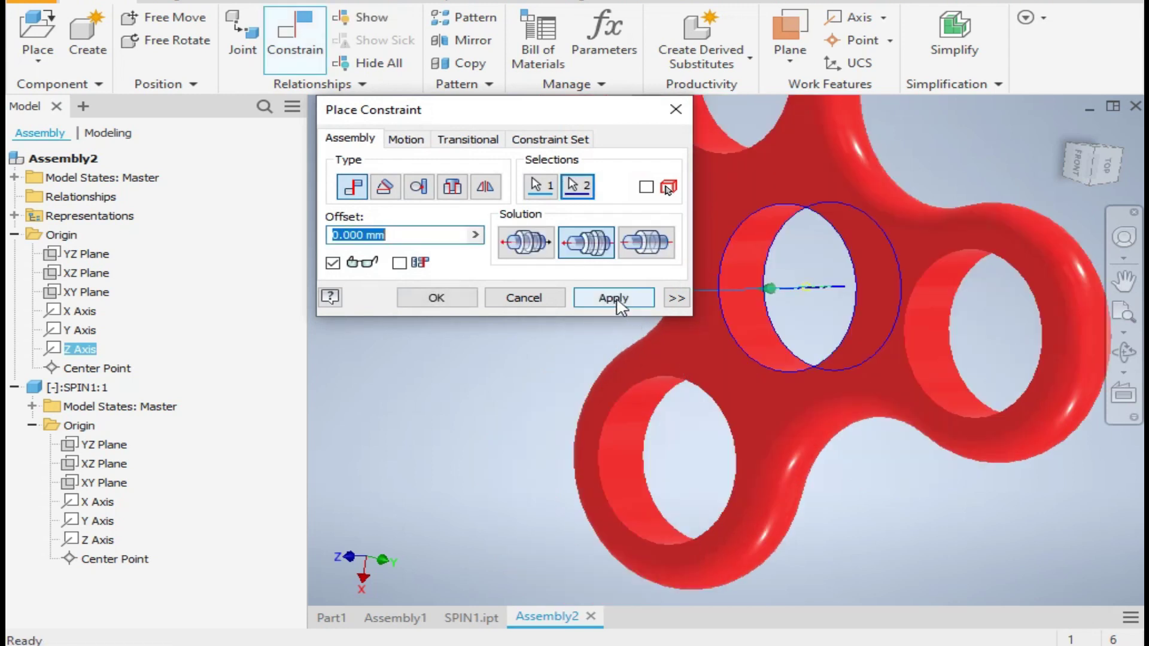
Constrain the spinner's XY plane flush with the assembly's XY plane at 0 mm offset, and turn the spinner about its axis.
middle_drag(604, 433, 607, 516)
scroll(607, 516, up, 2)
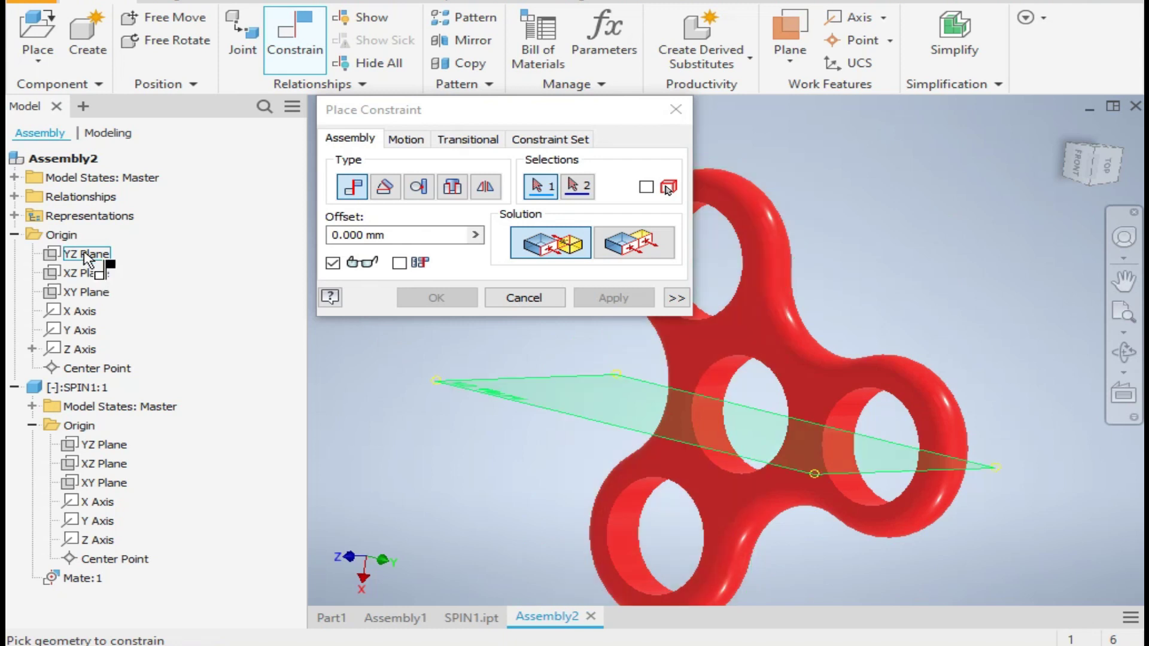
click(86, 293)
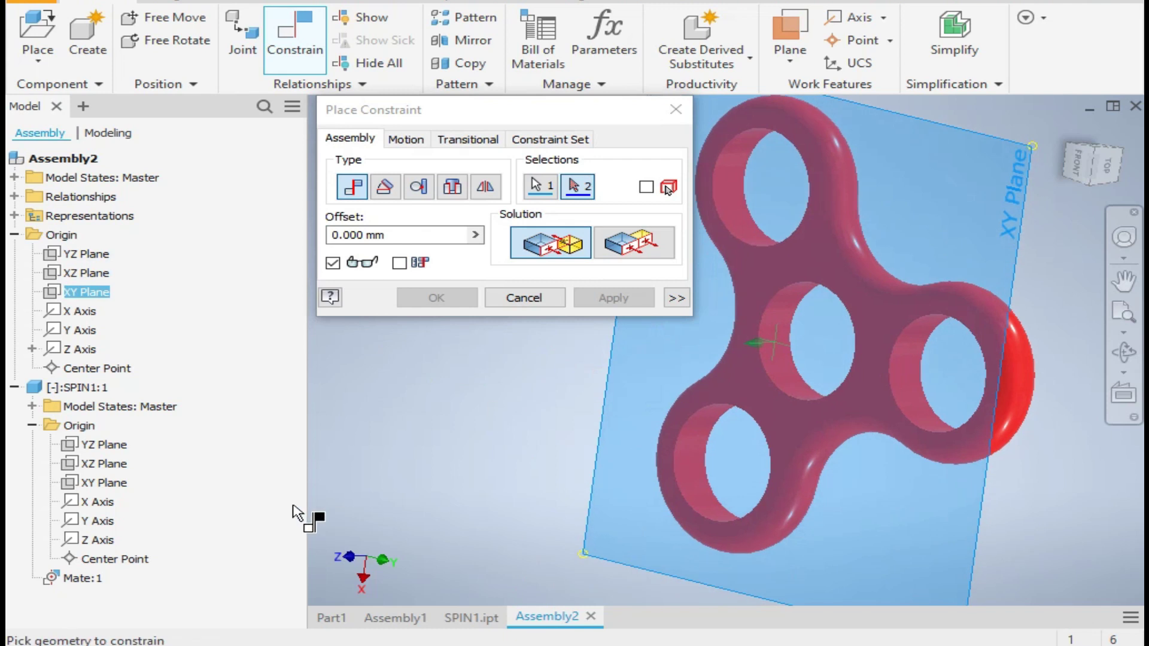
click(100, 484)
click(616, 298)
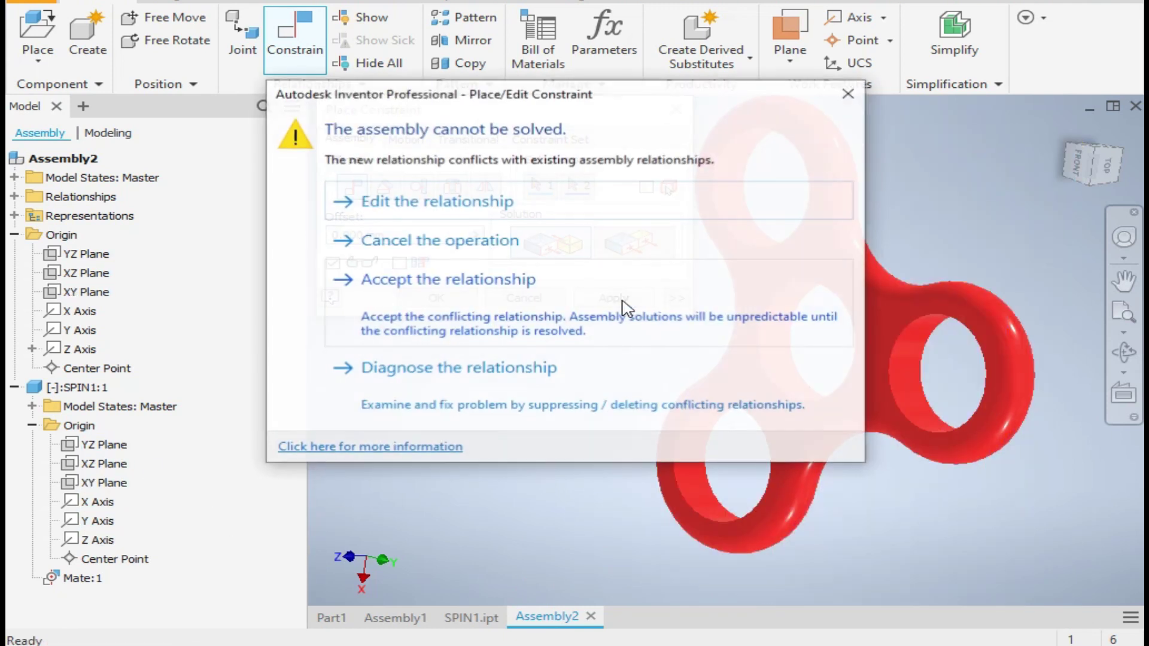
click(437, 203)
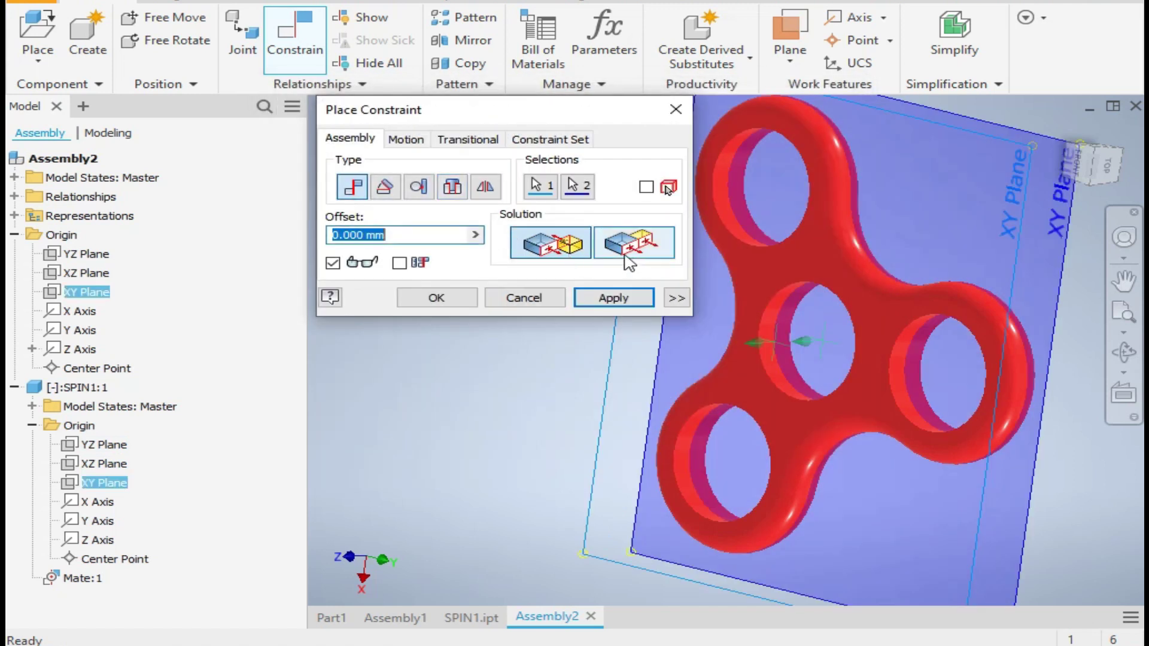
click(633, 244)
click(617, 298)
click(524, 298)
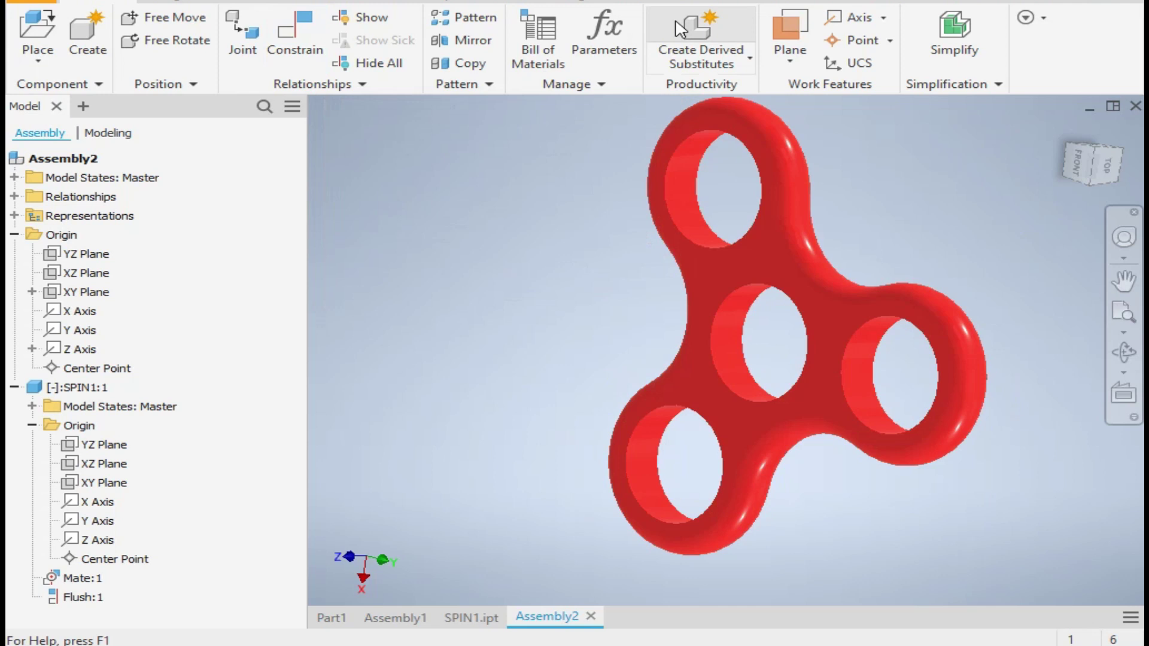
drag(771, 185, 675, 508)
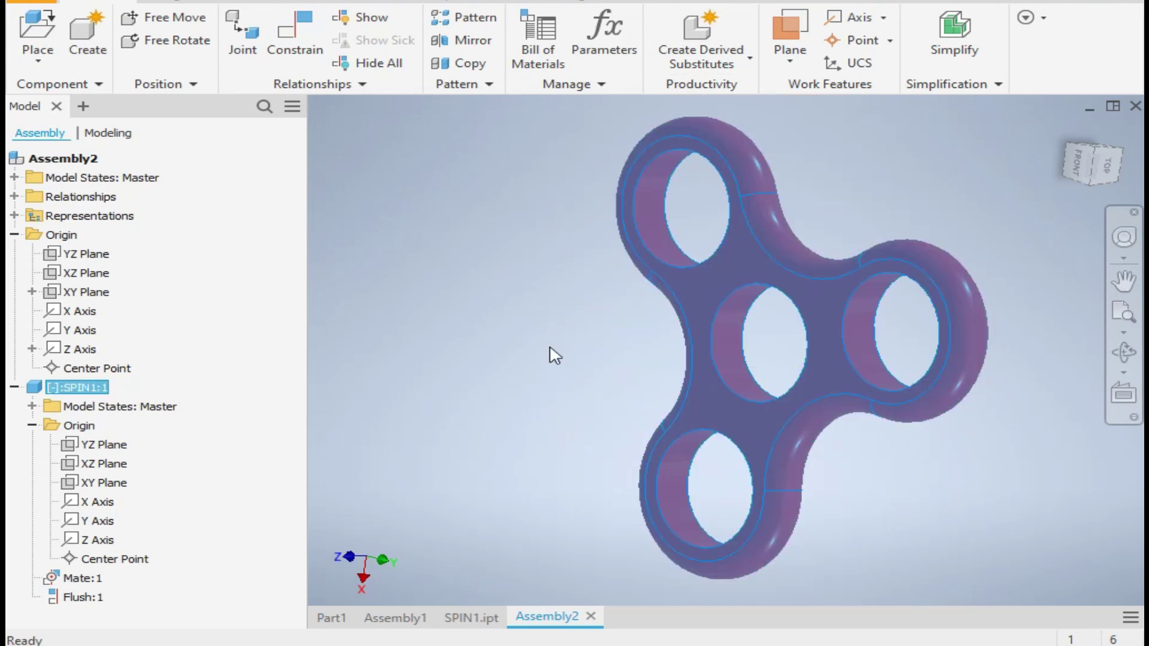
click(486, 301)
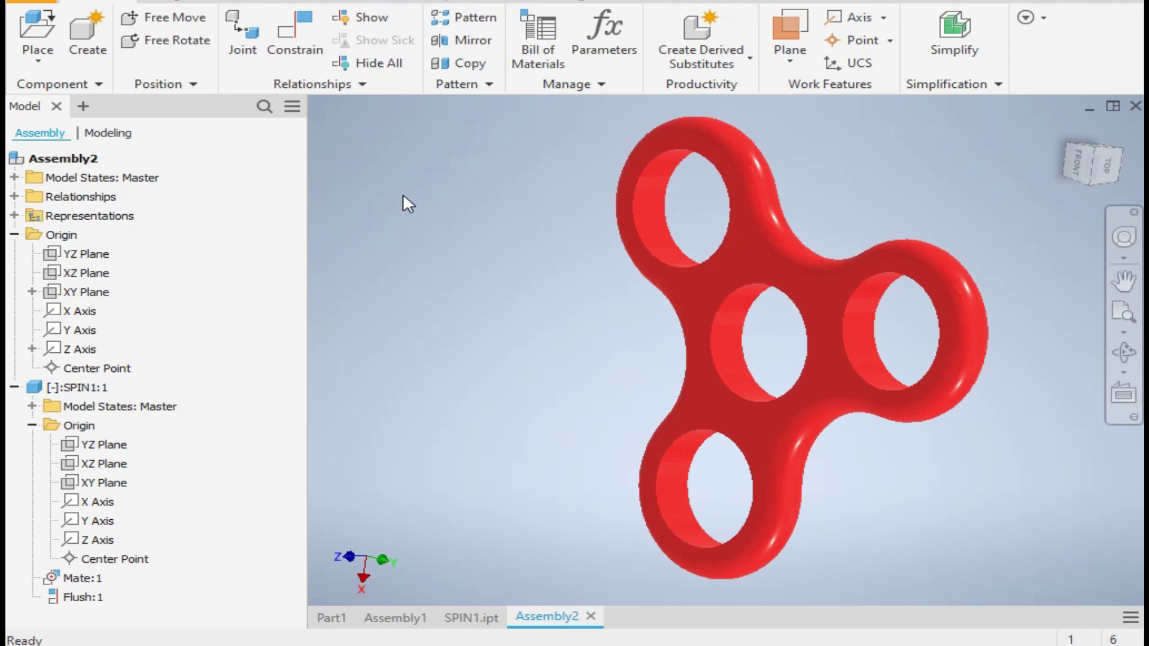
Choose the BS 290 SKF- with RS1 seal deep groove ball bearing from the Content Center for placement.
click(36, 29)
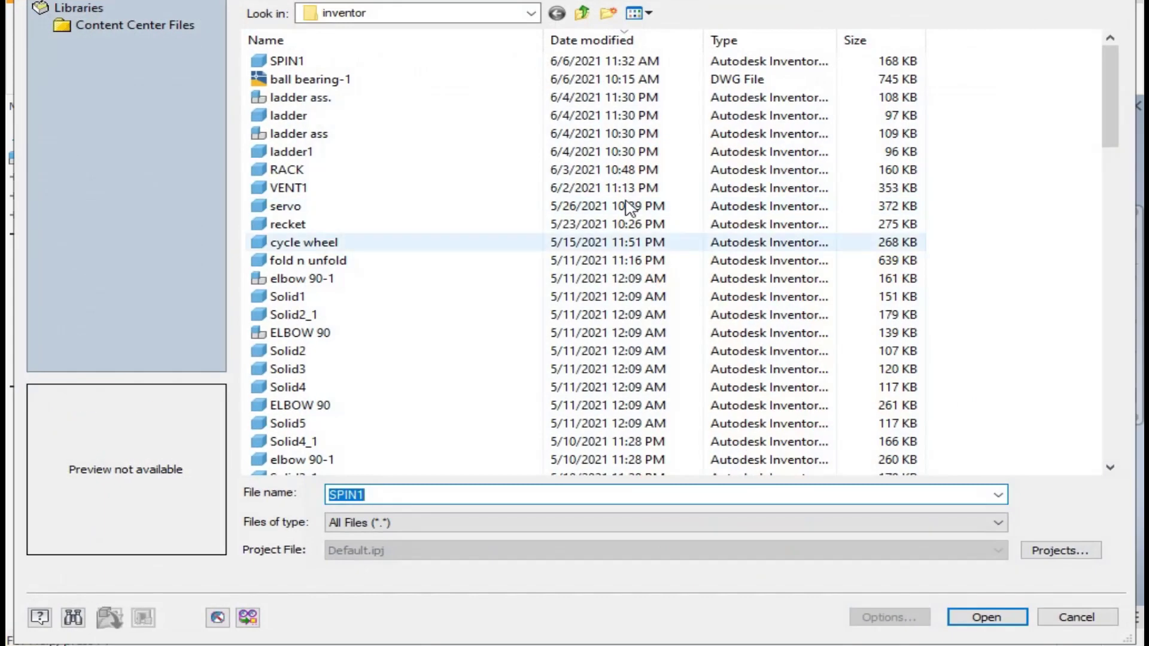
key(Escape)
click(37, 60)
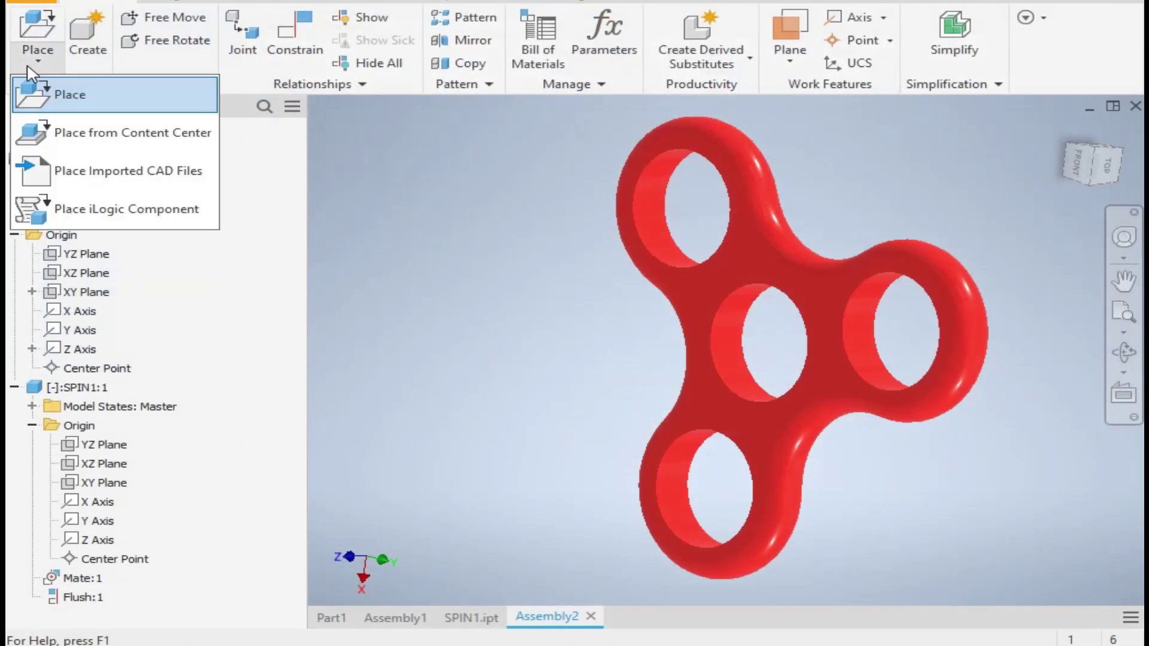
click(115, 140)
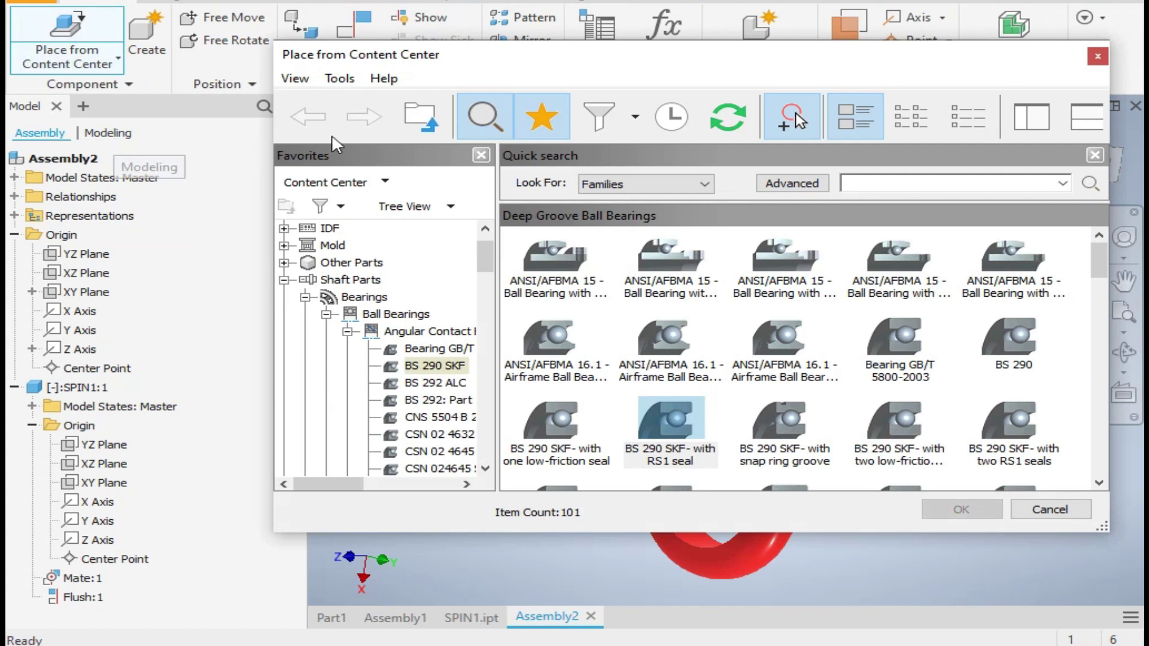
scroll(429, 323, up, 1)
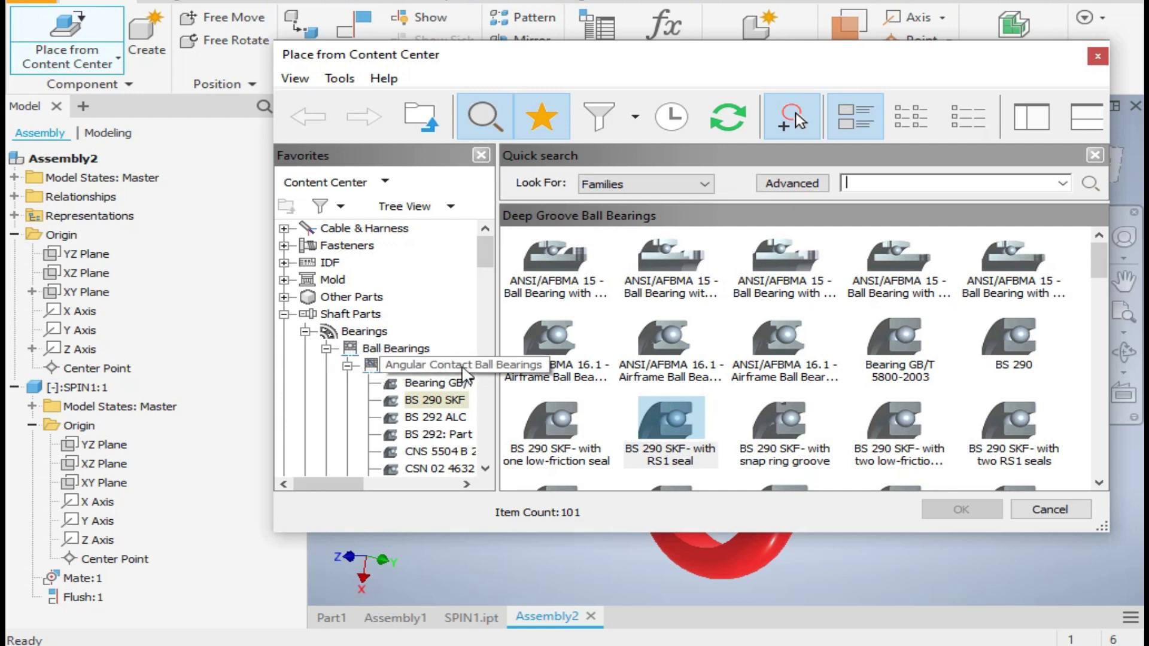
click(666, 423)
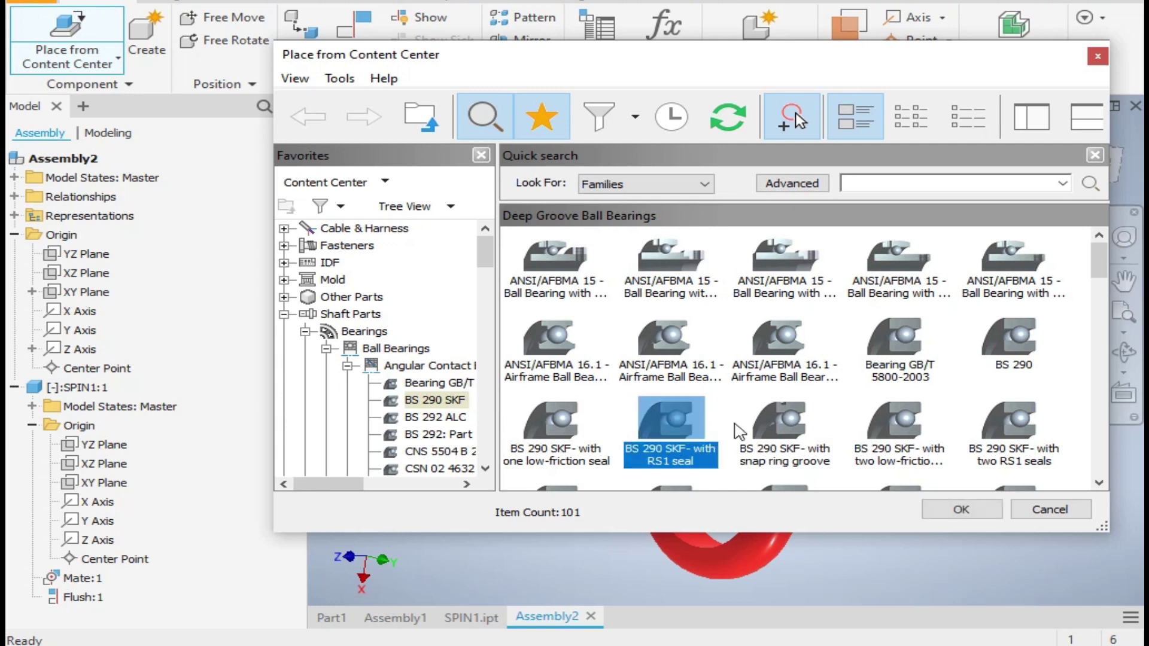
double_click(679, 412)
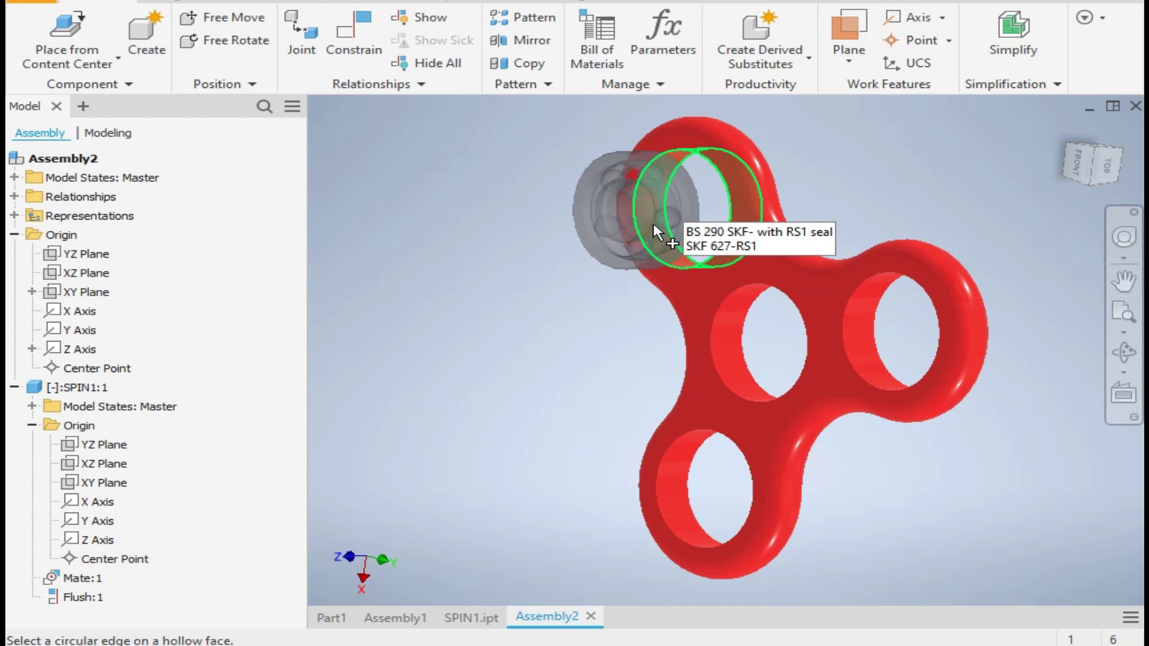
Place one SKF 627-RS1 bearing in the upper arm's hole, seated against the spinner's flat face, and end the placement.
click(656, 232)
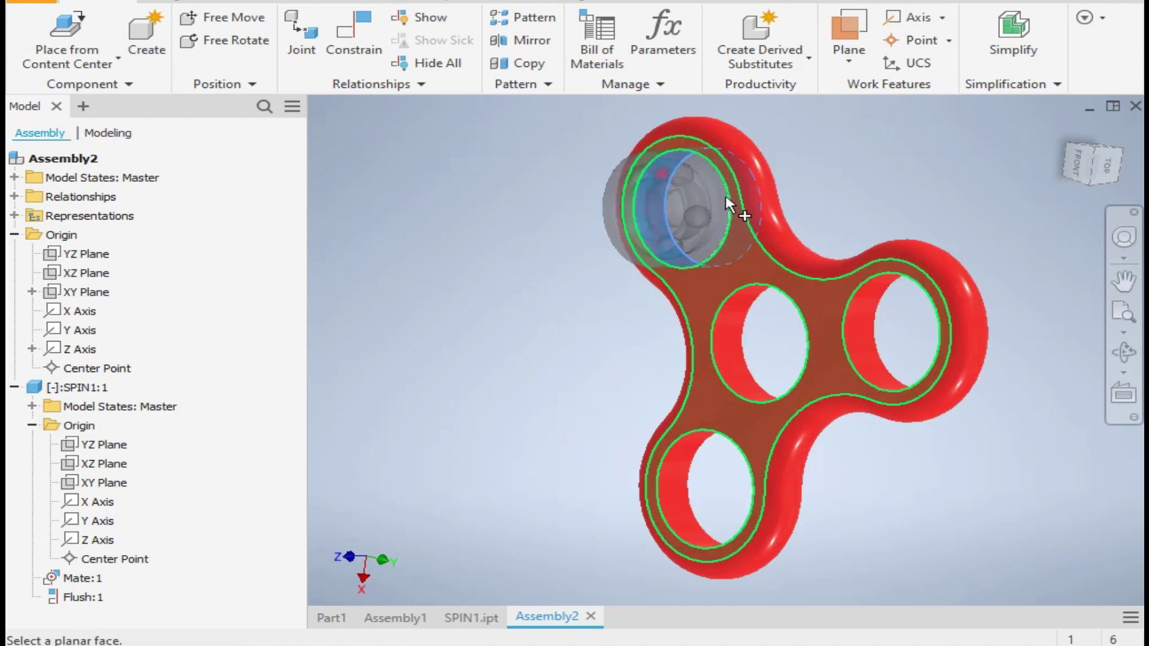
click(741, 234)
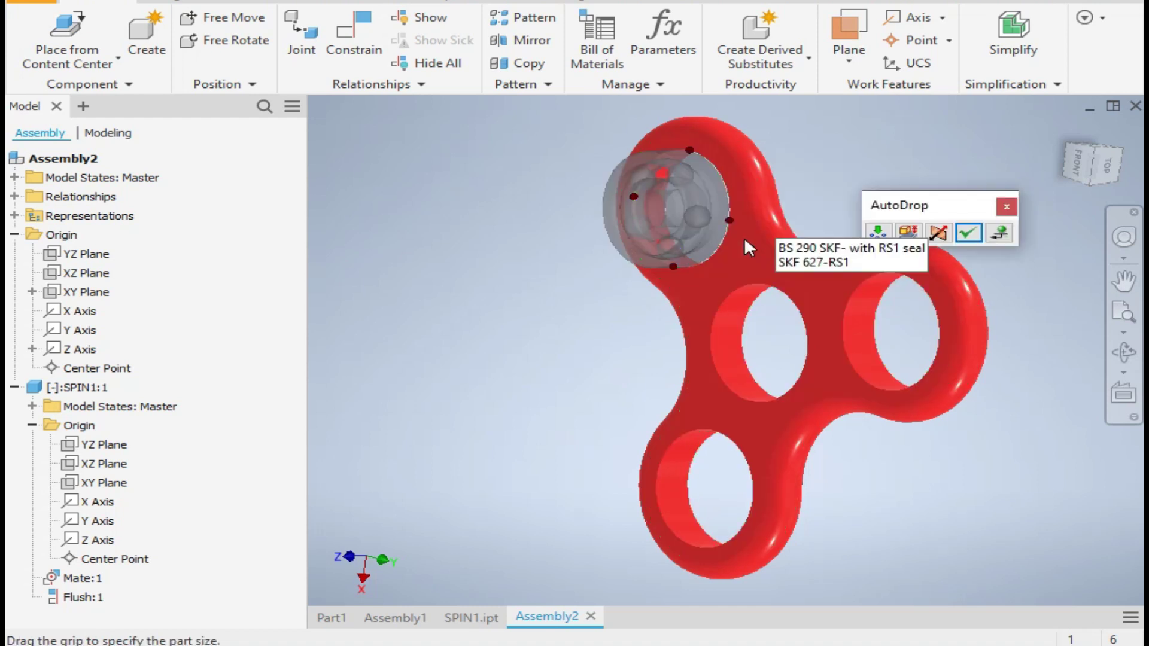
click(969, 233)
right_click(870, 154)
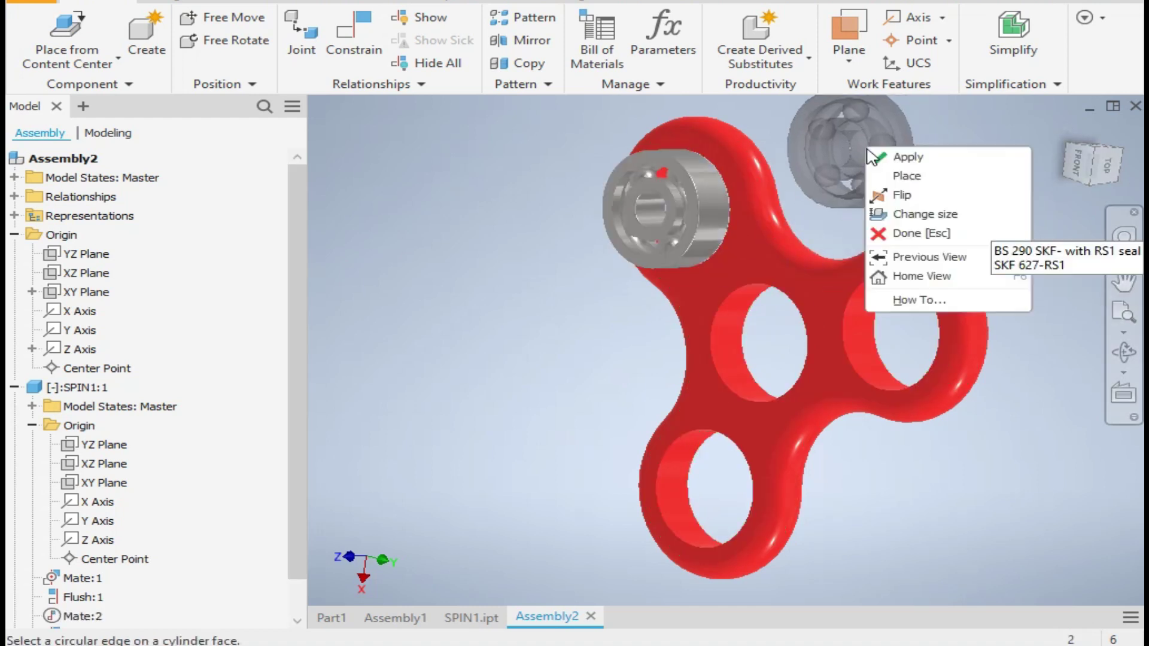
click(898, 214)
click(876, 175)
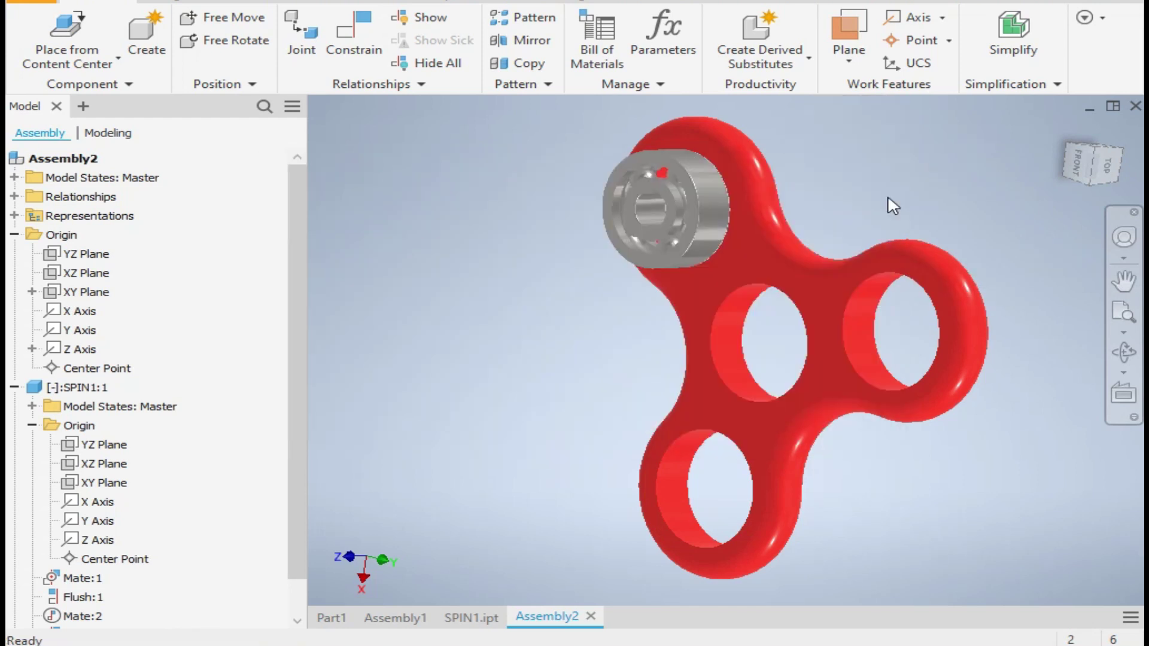
click(683, 194)
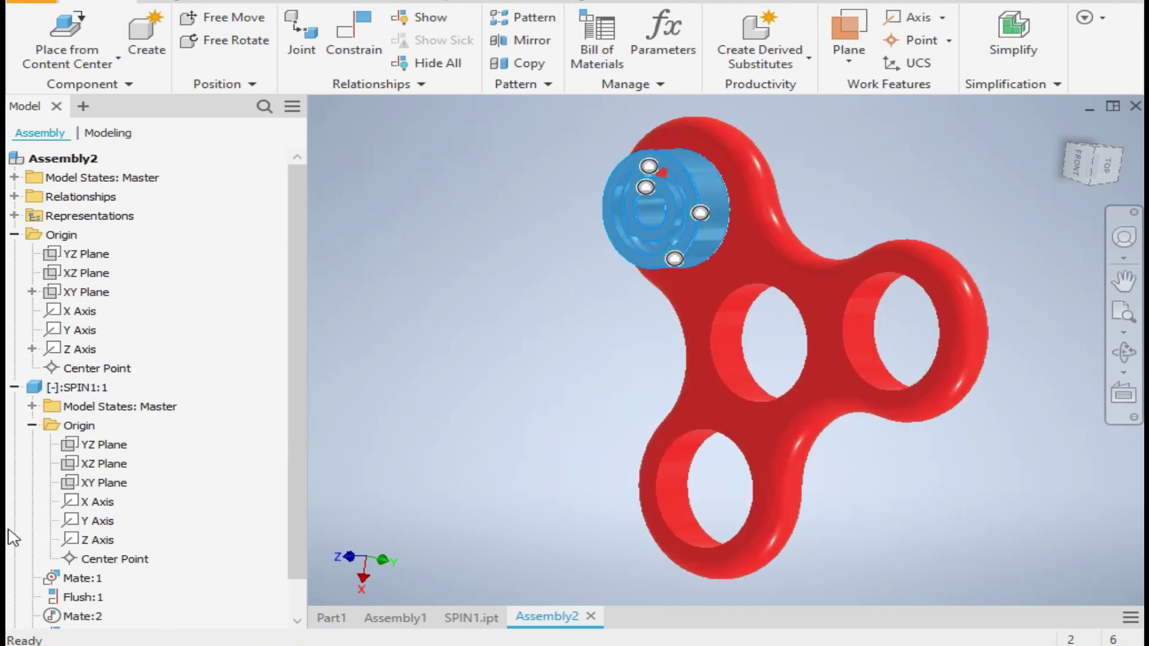
scroll(72, 482, down, 1)
click(198, 529)
double_click(84, 540)
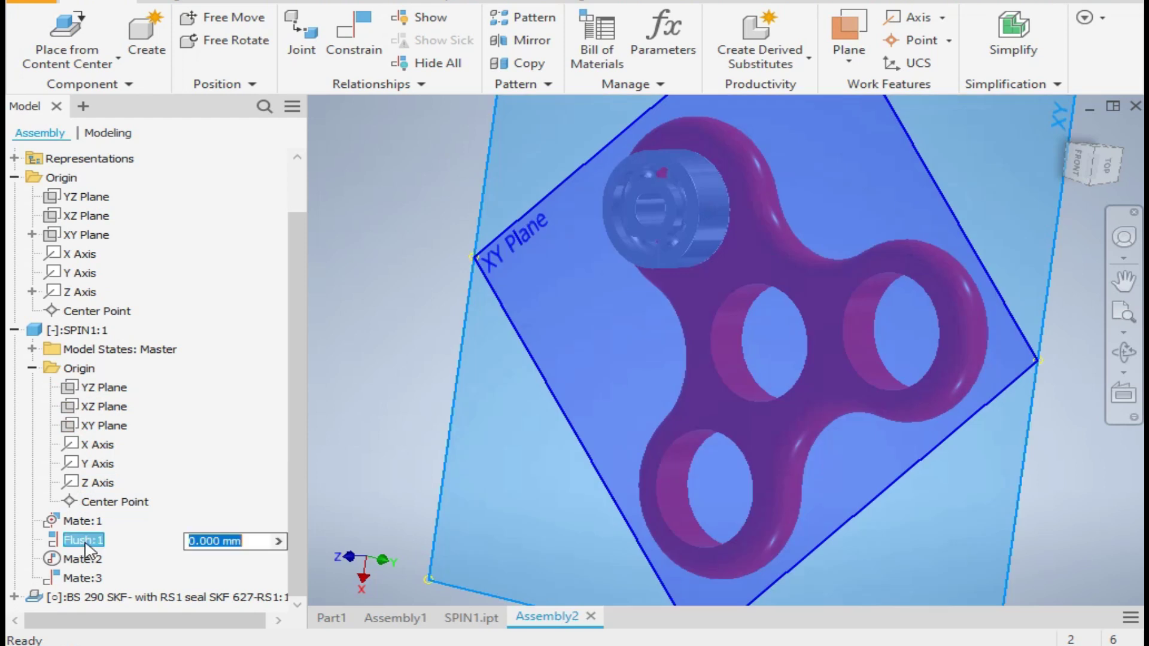
click(213, 460)
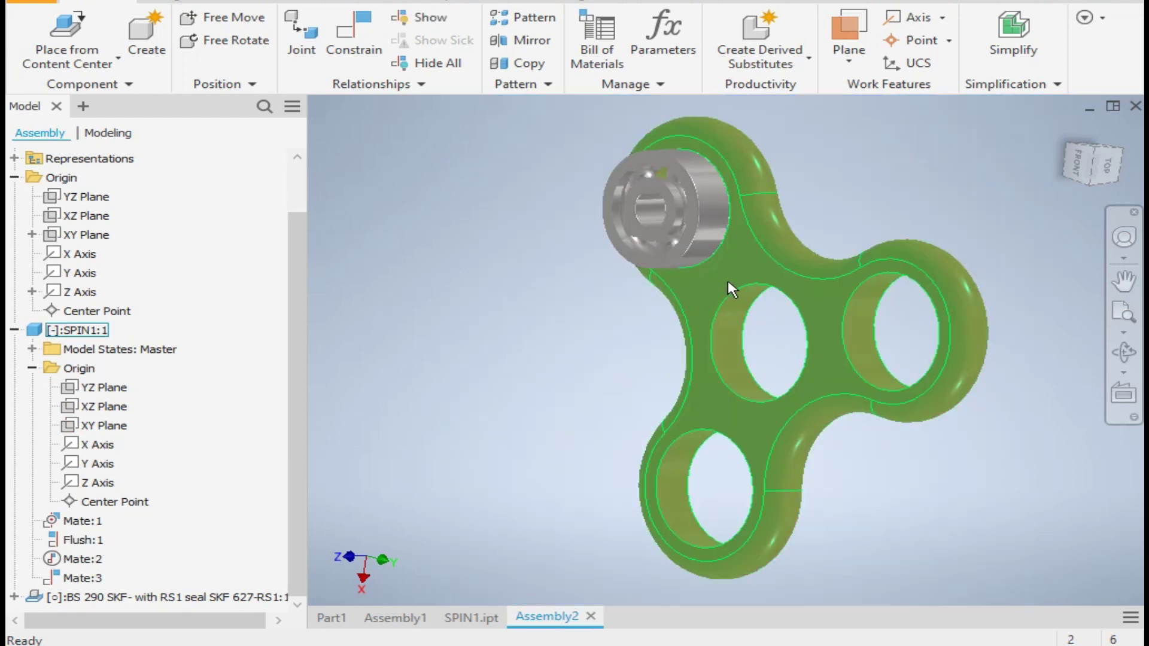
Set the offset of the arm bearing's face mate to -7 mm, and turn the spinner about its axis.
drag(648, 221, 595, 241)
click(596, 242)
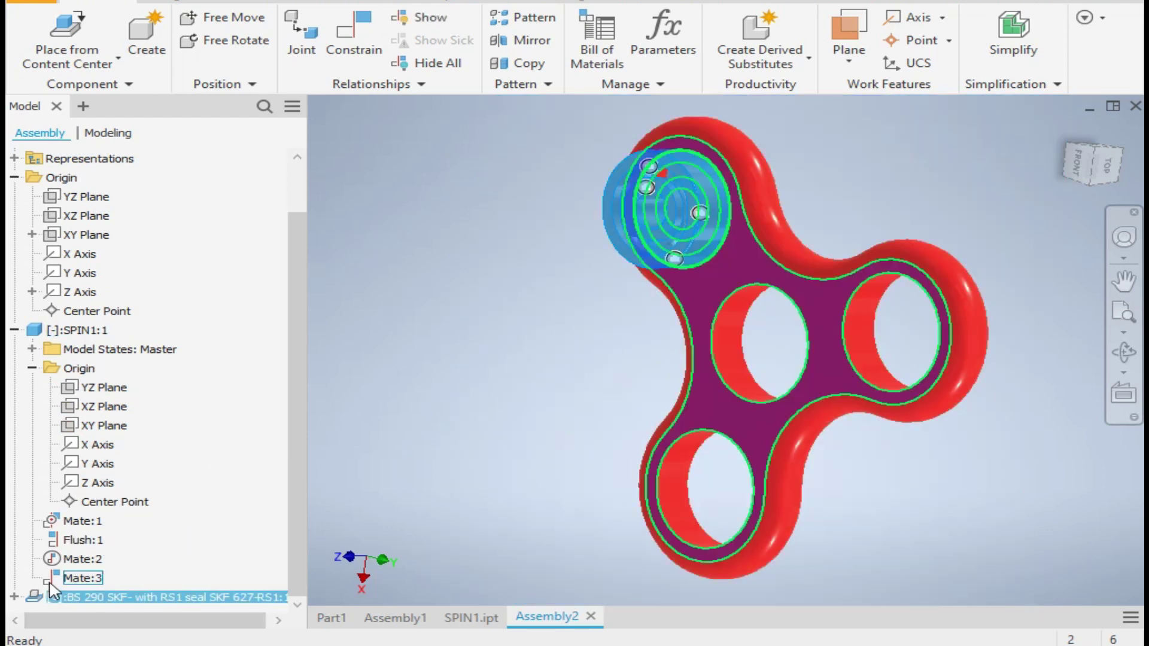
click(13, 596)
double_click(120, 596)
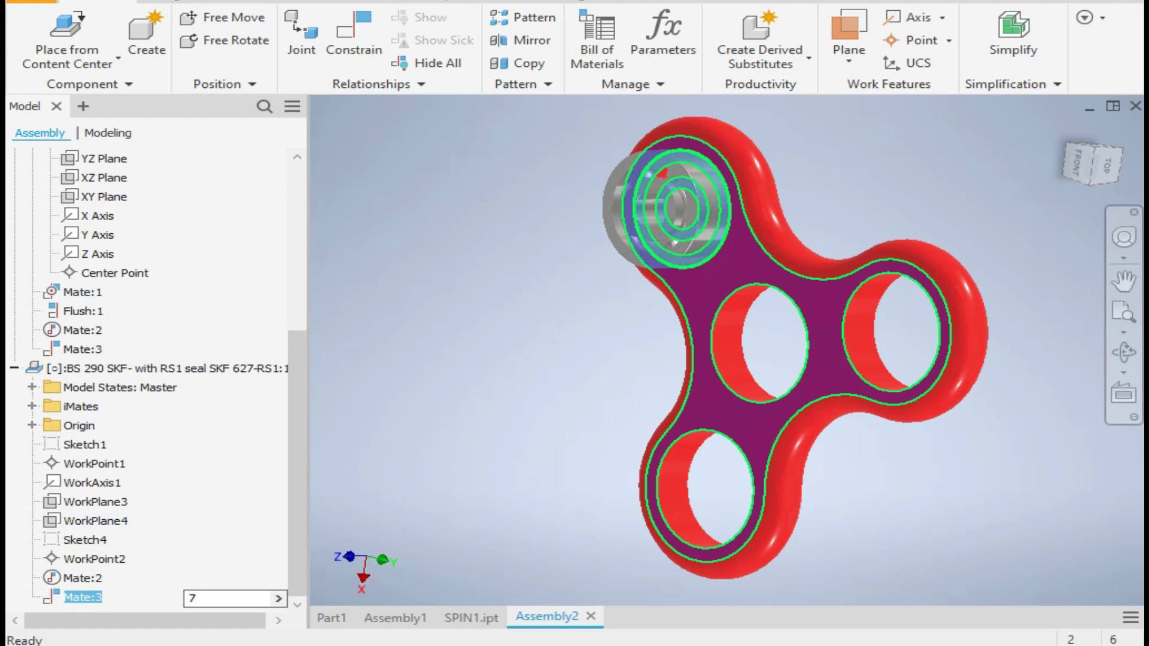
key(Return)
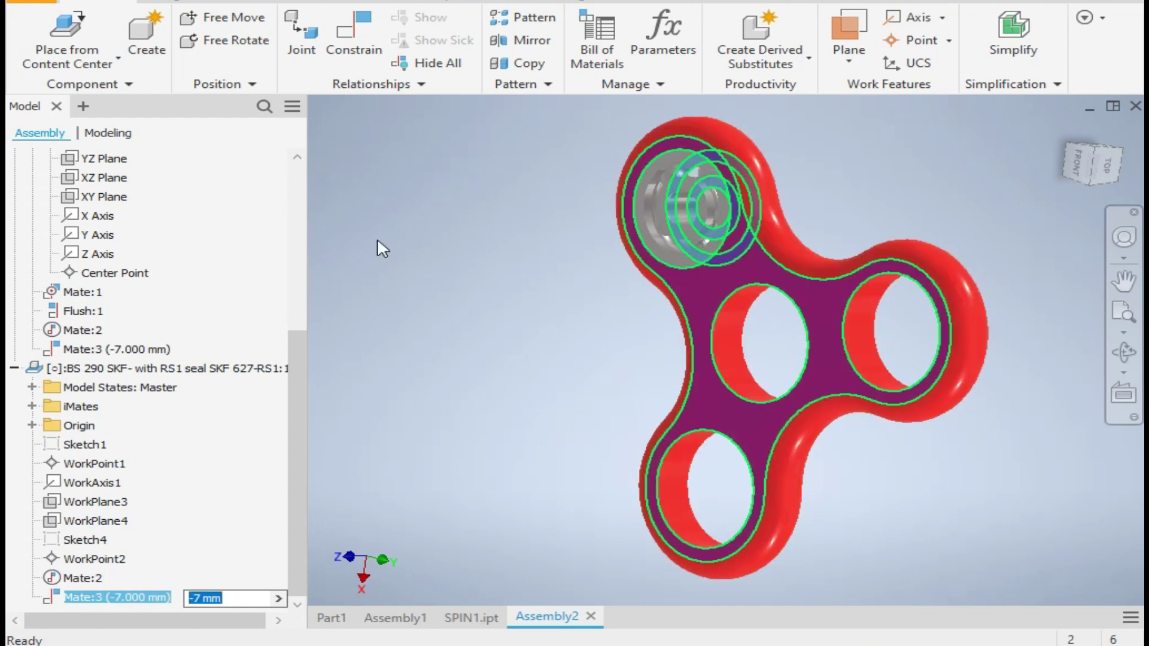
click(378, 241)
drag(696, 191, 687, 383)
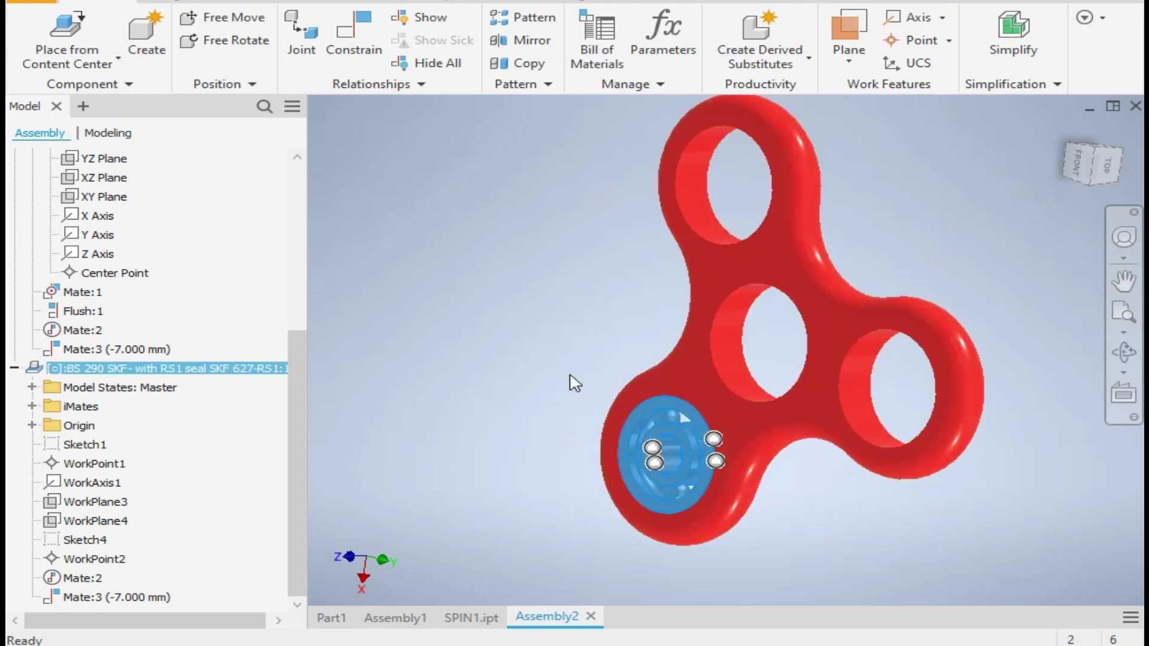
click(538, 326)
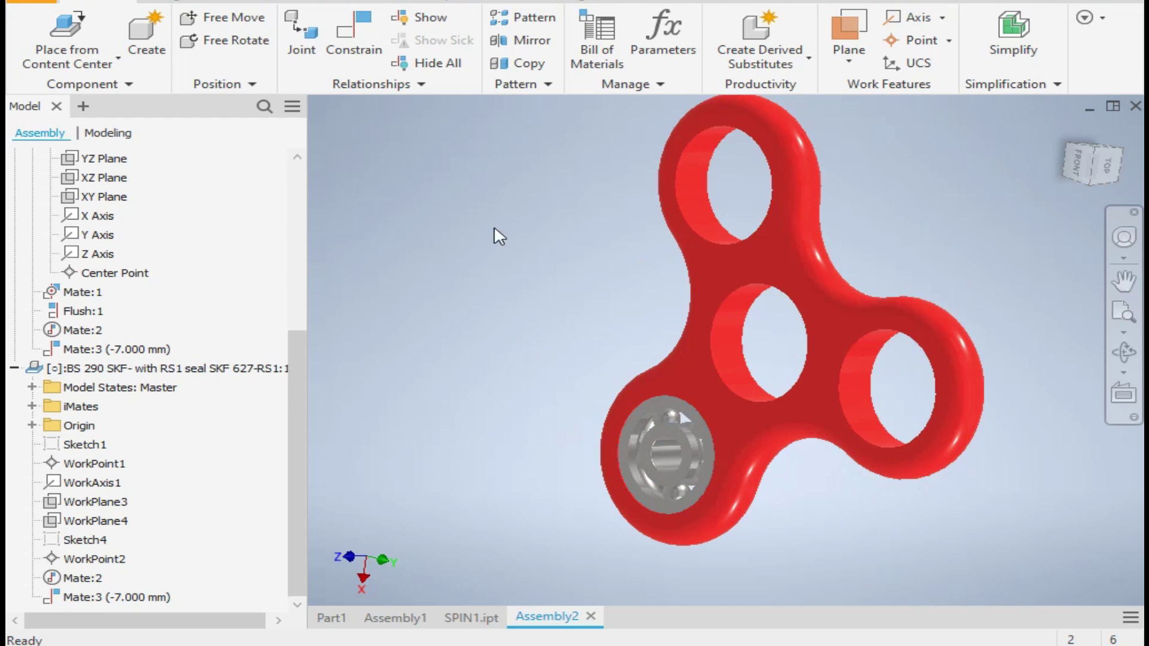
click(354, 35)
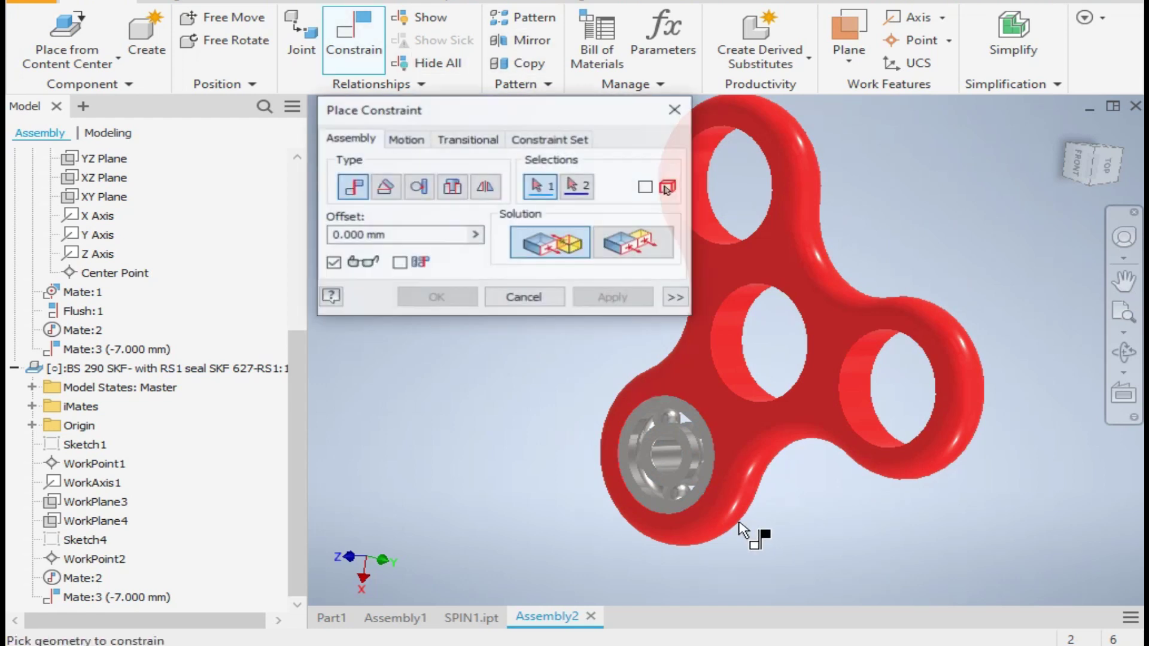
scroll(688, 479, up, 4)
scroll(856, 449, down, 3)
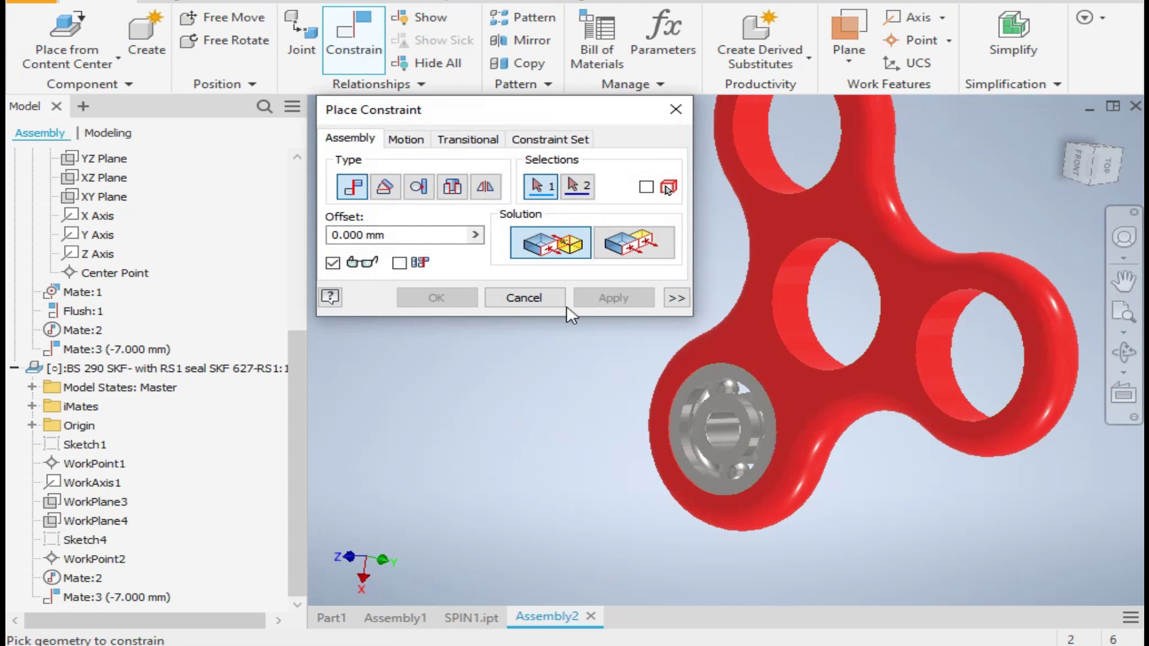
click(548, 299)
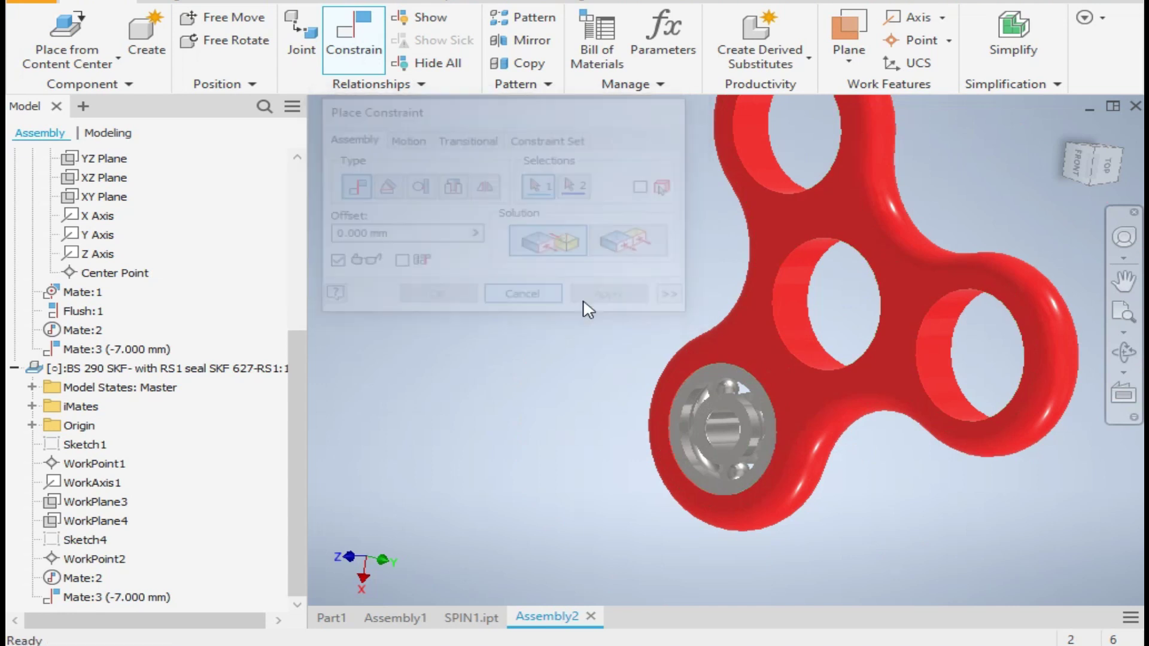
Place a second BS 290 SKF 627-RS1 bearing from the Content Center in the spinner's central hole and end the placement.
click(67, 41)
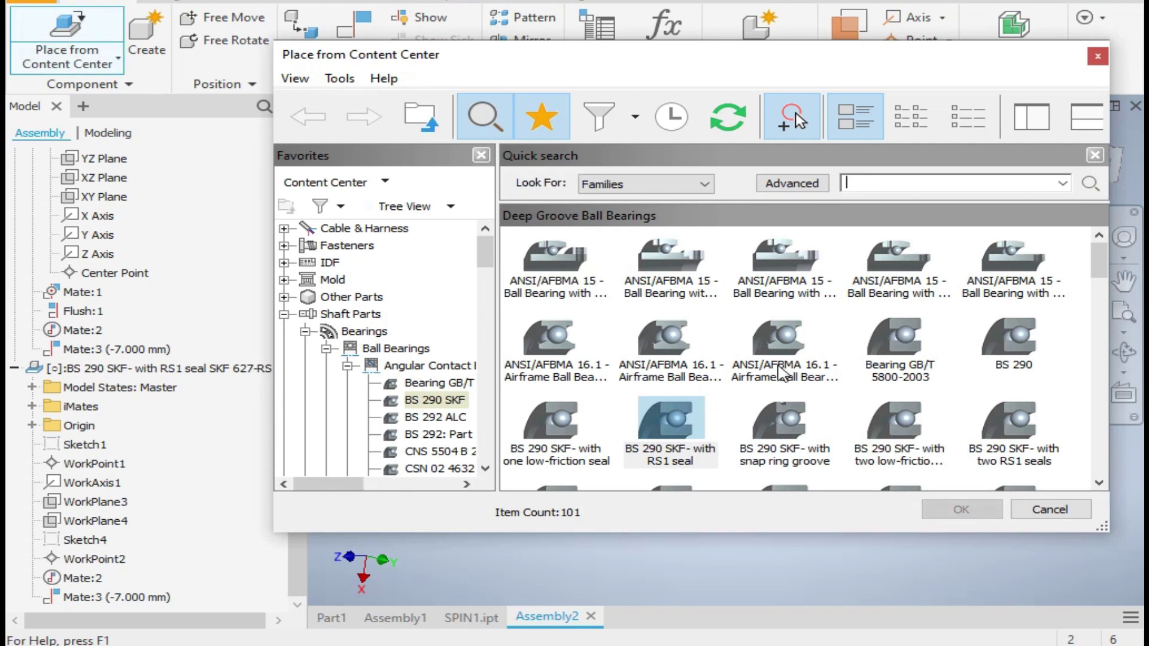
double_click(670, 419)
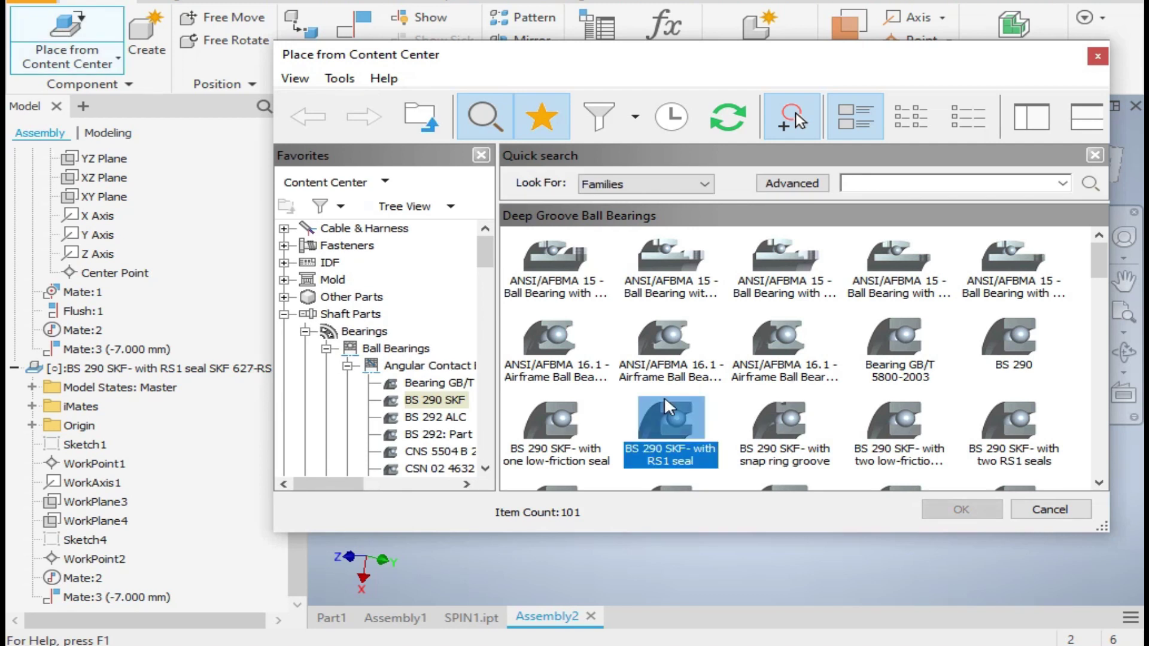
click(803, 328)
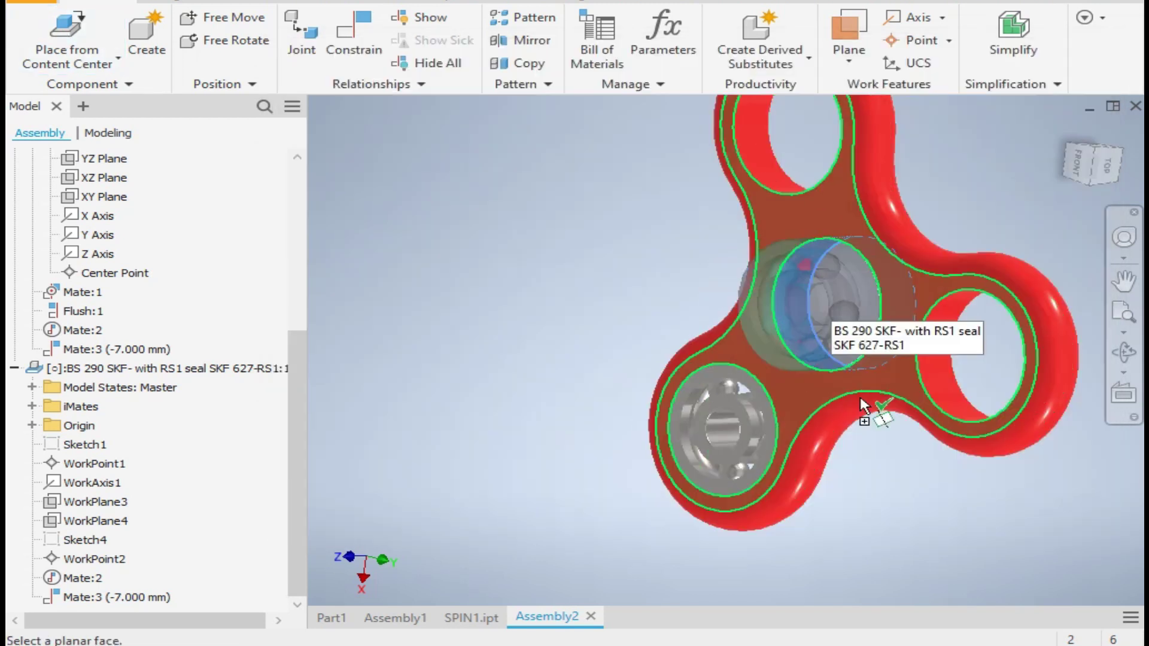
click(755, 390)
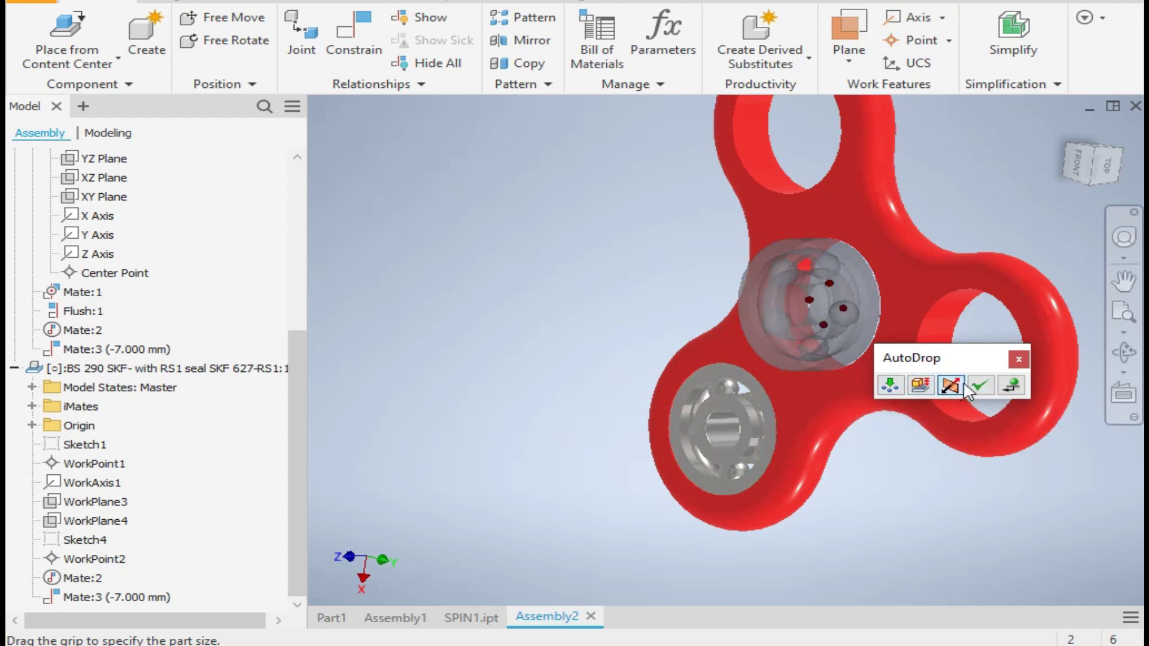
click(980, 386)
right_click(513, 248)
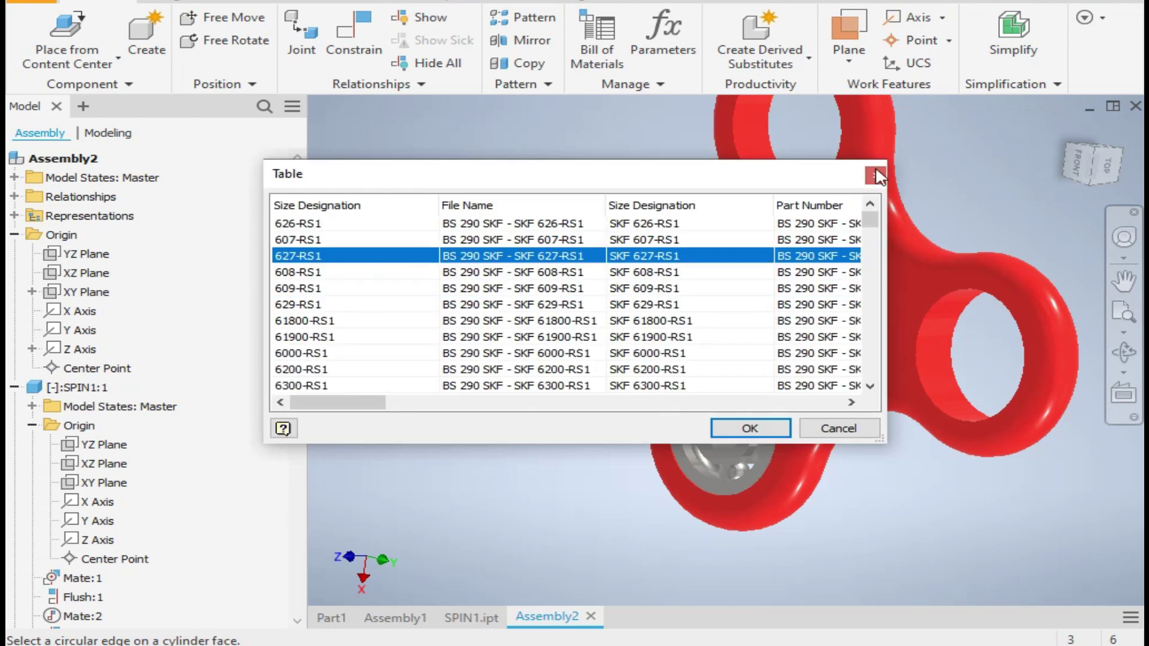
click(875, 175)
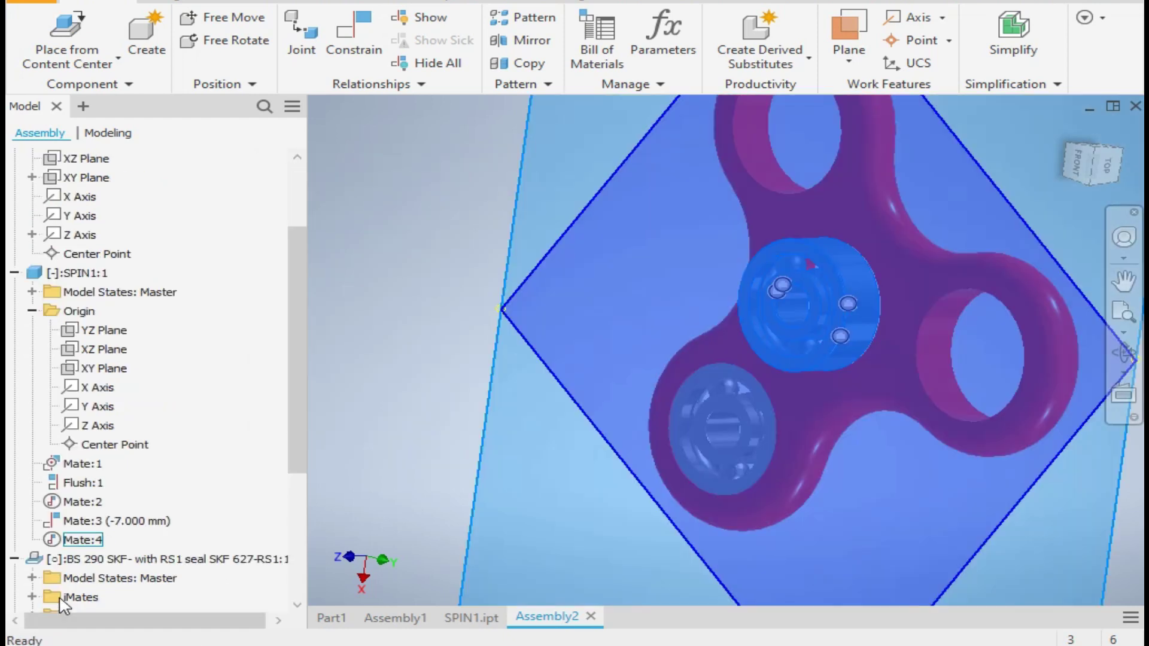
scroll(62, 601, down, 4)
click(76, 580)
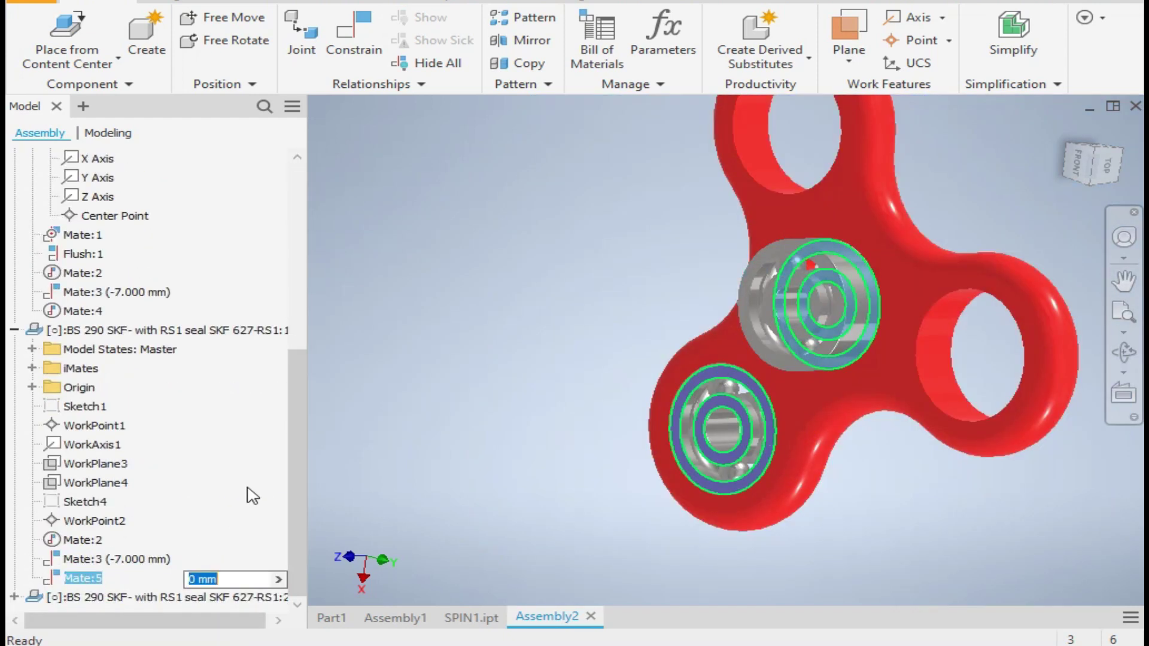
key(Escape)
Set the offset of the central bearing's face mate to -7 mm.
click(785, 291)
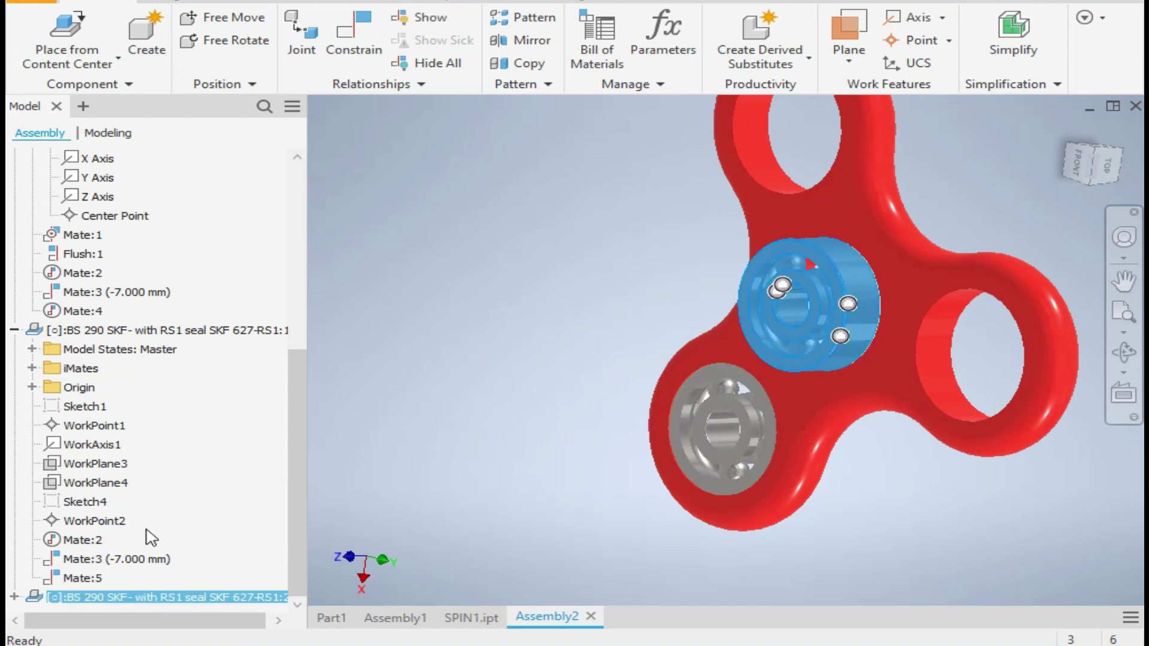
click(13, 597)
click(82, 597)
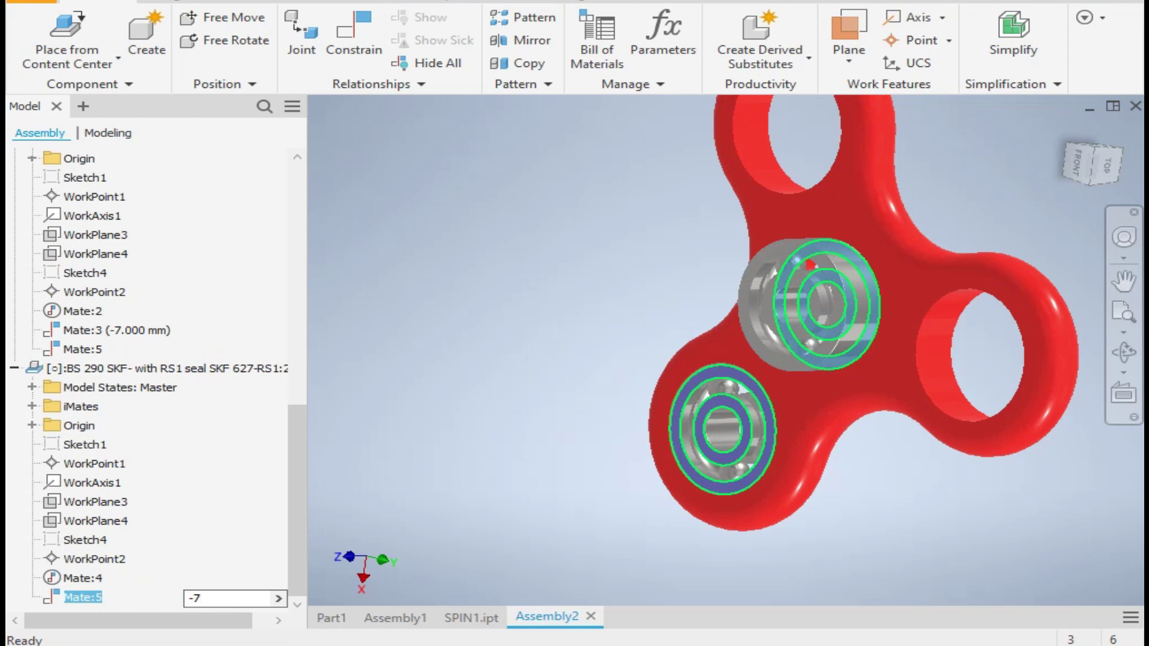
text(-7)
key(Return)
click(372, 301)
middle_drag(768, 260, 695, 386)
middle_drag(610, 257, 632, 228)
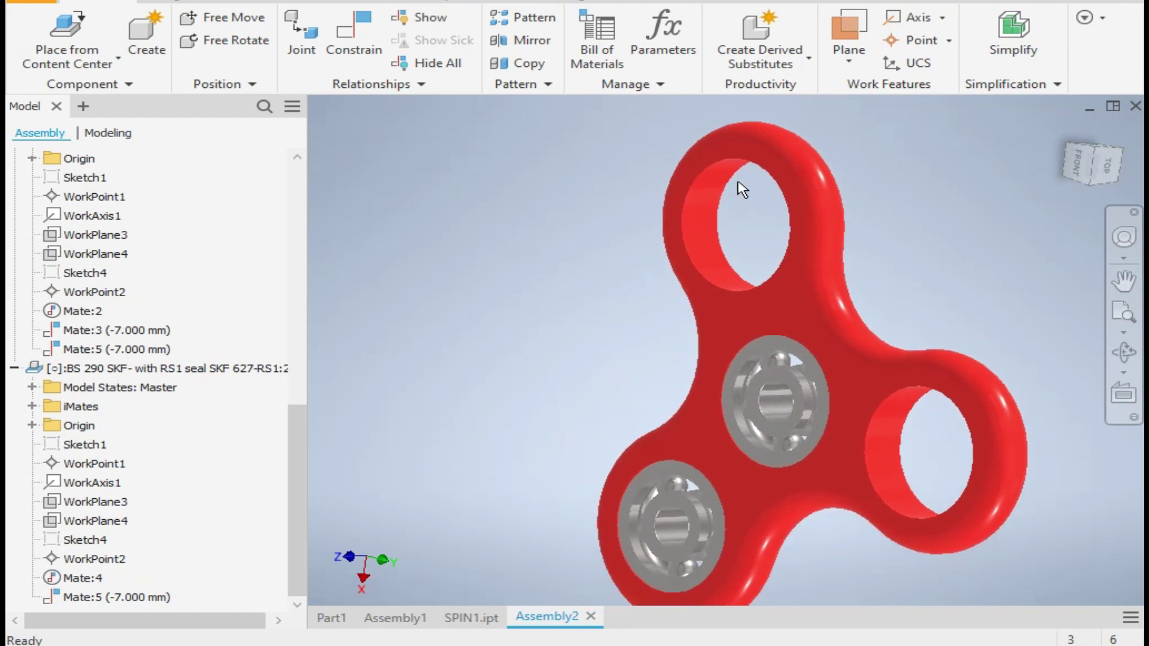
Pattern the arm bearing circularly about the central bearing's bore axis with 3 instances at 120 degrees, and turn the spinner.
click(522, 17)
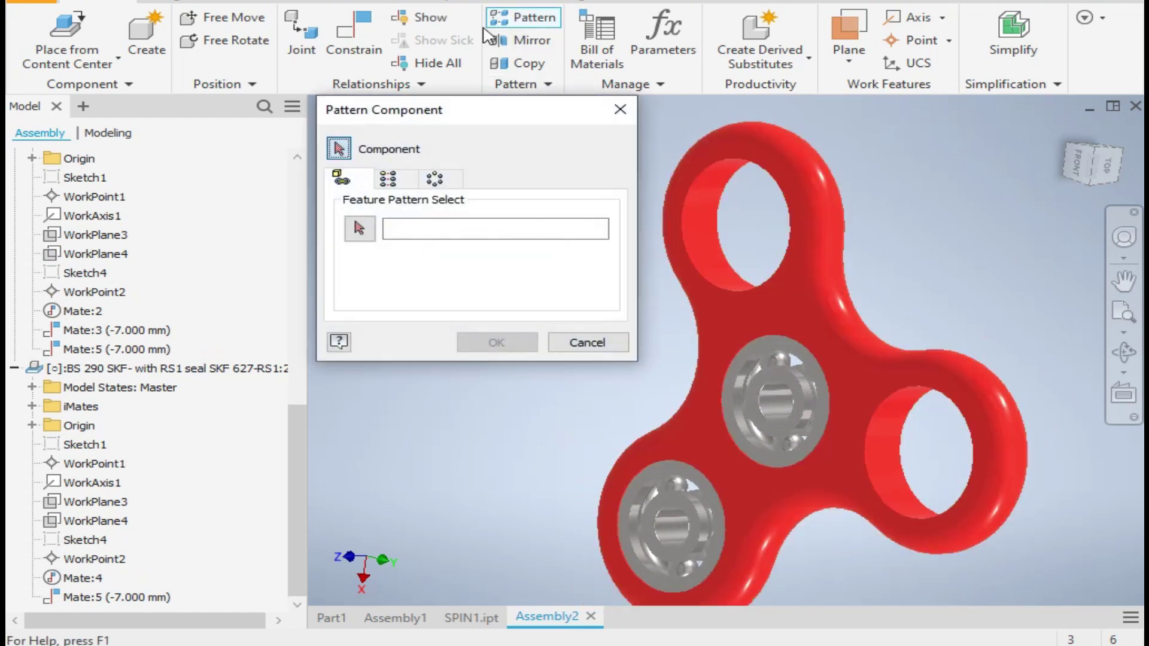
click(434, 179)
click(670, 527)
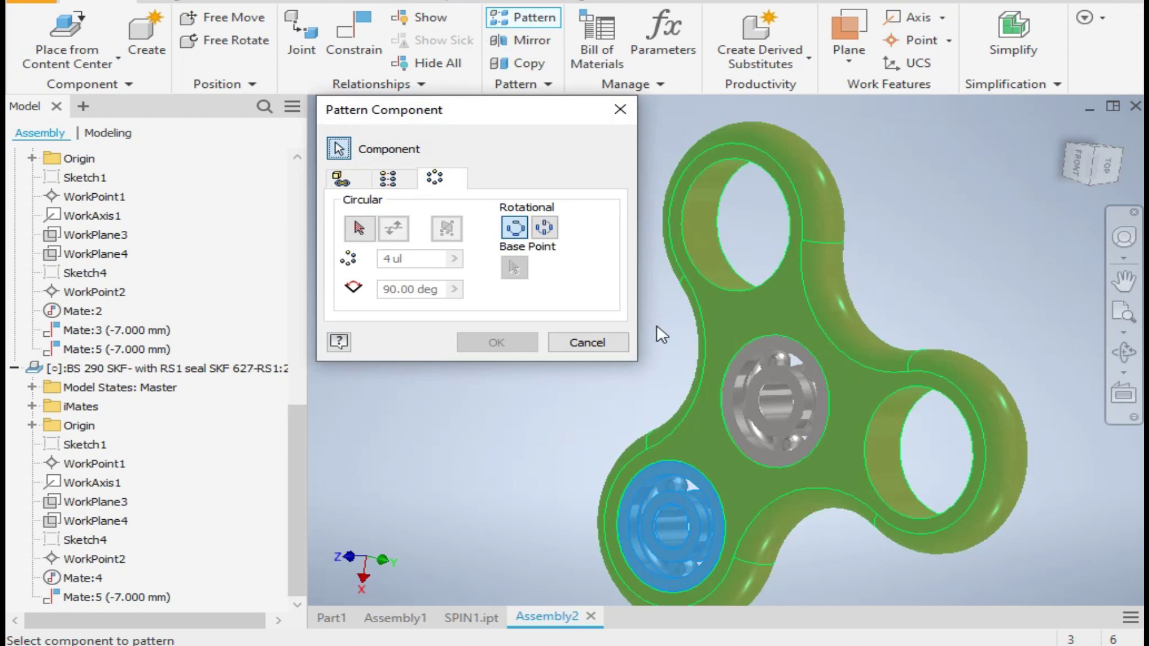
click(360, 228)
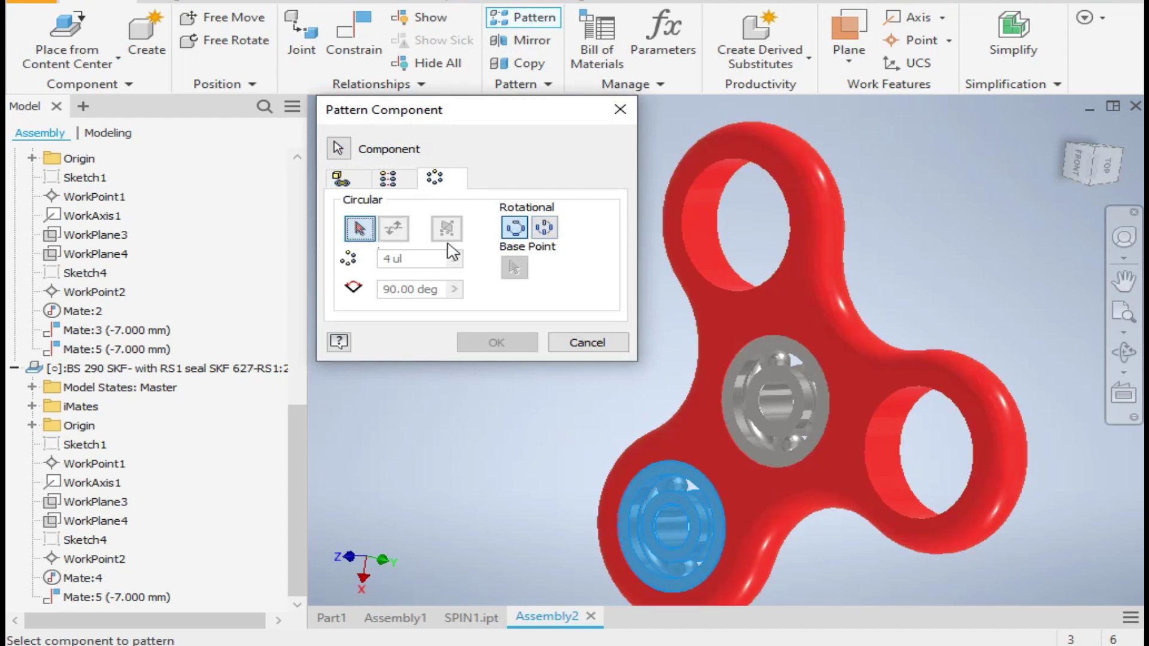
click(782, 395)
drag(398, 258, 350, 272)
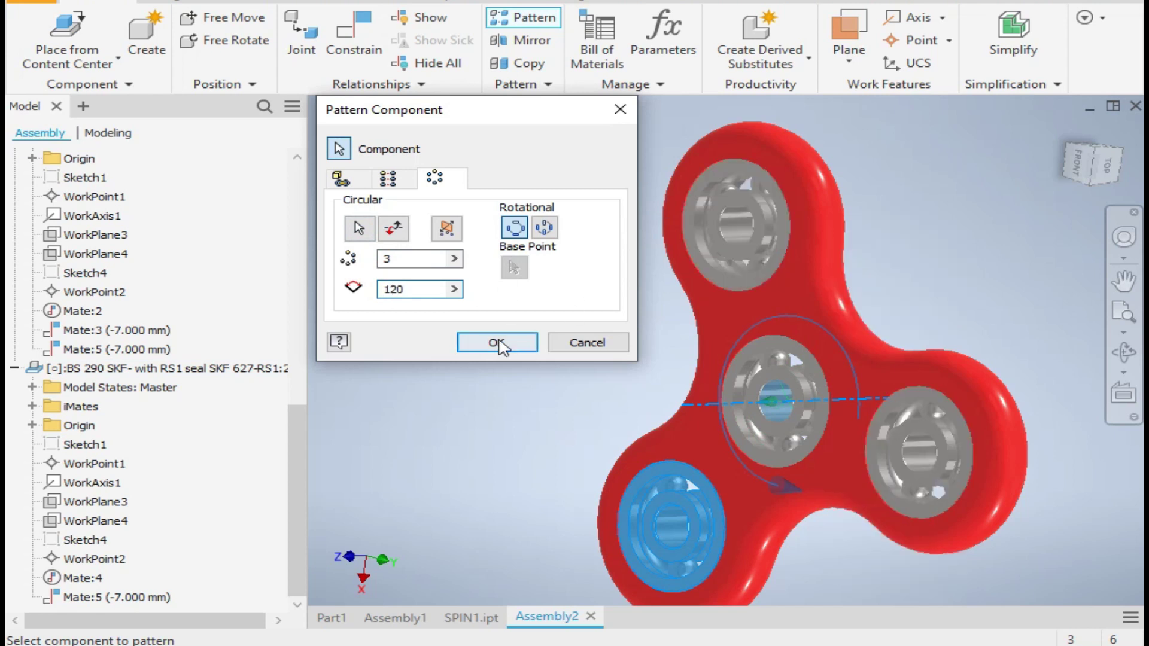
click(497, 343)
drag(726, 225, 683, 163)
click(907, 147)
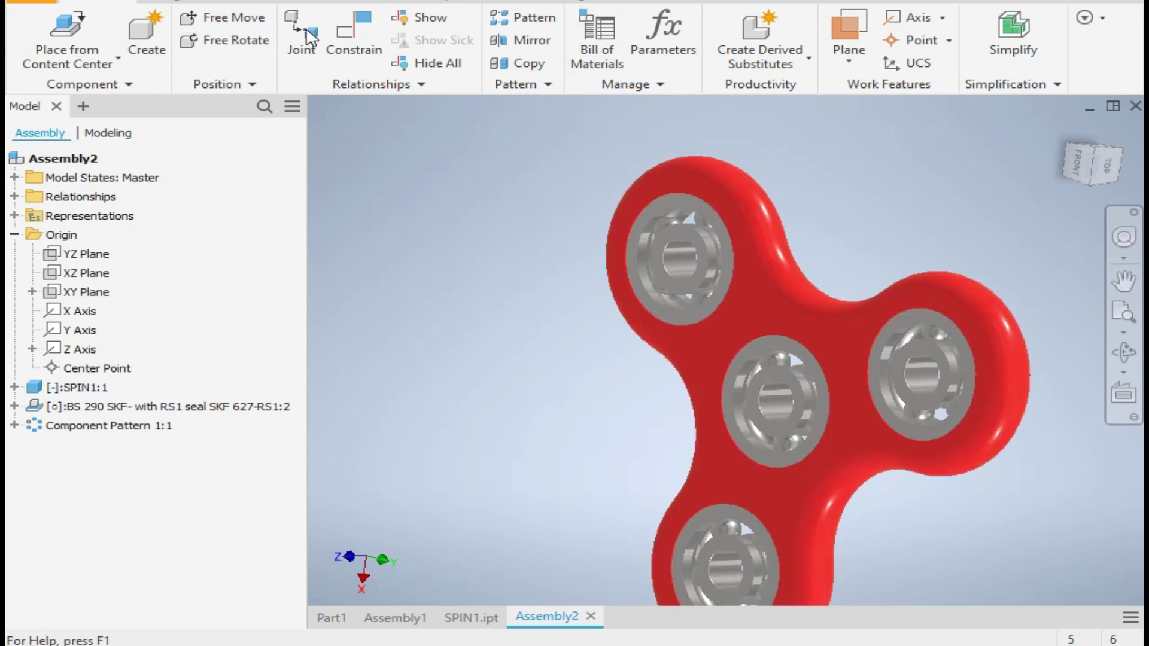
Mate the bore axis of the upper arm's bearing to the circular edge of its hole with a 0 mm offset.
click(360, 41)
middle_drag(801, 268, 929, 265)
scroll(853, 240, down, 3)
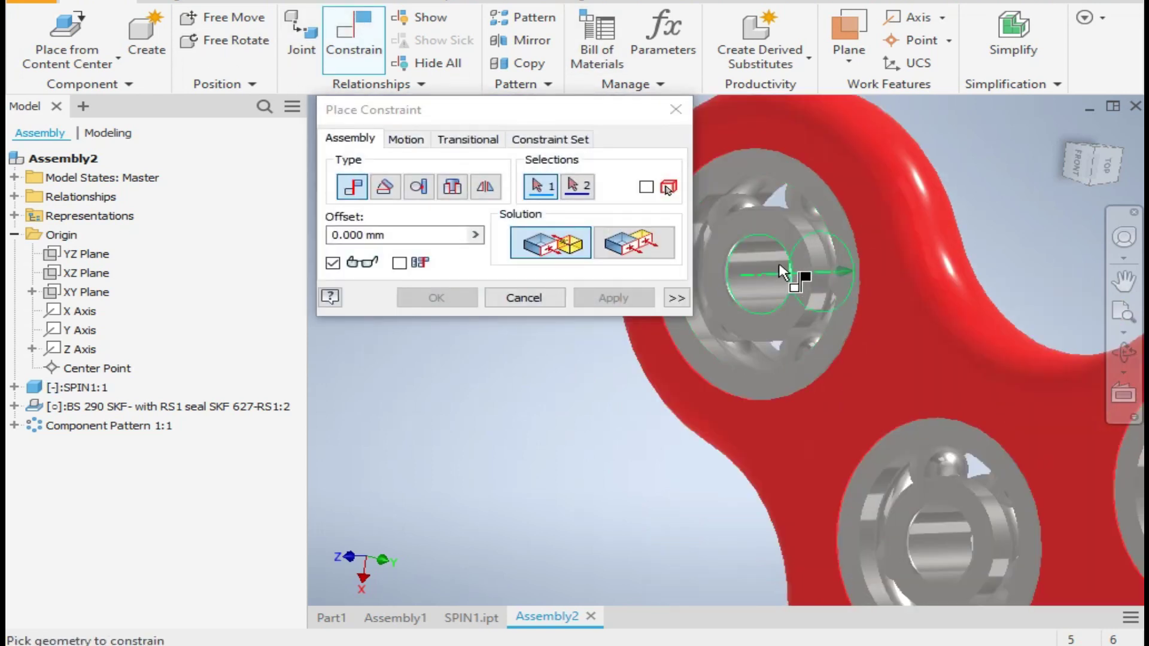
middle_drag(760, 282, 919, 350)
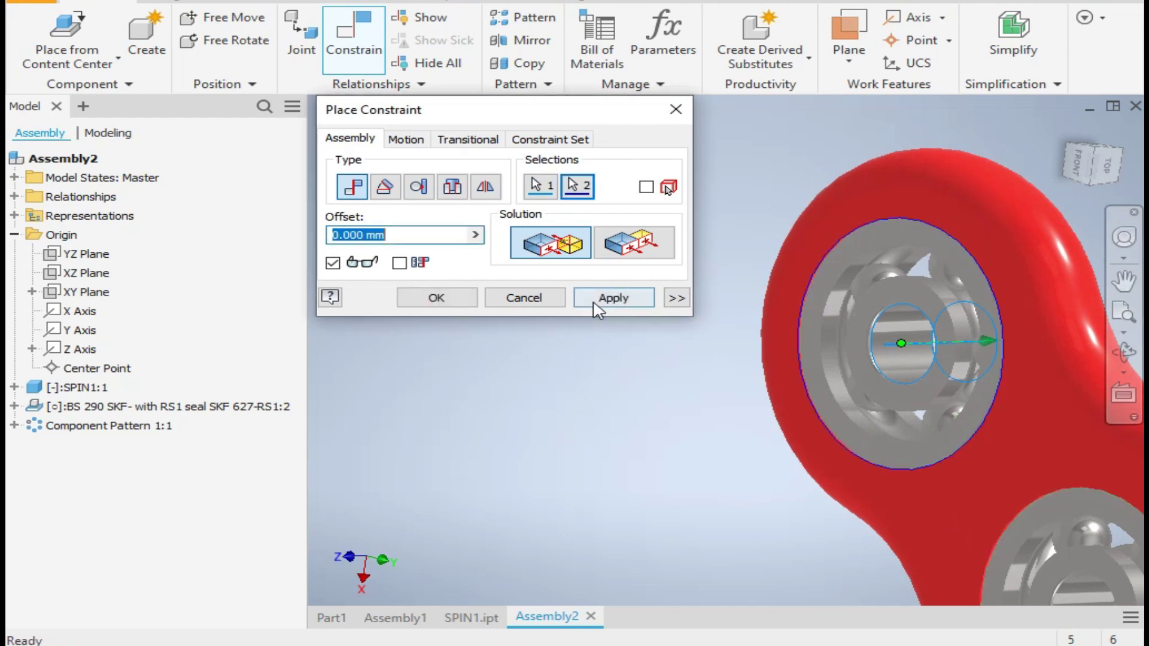
scroll(441, 394, down, 3)
Try to mate the bore axis of the right arm's bearing to the circular edge of its hole.
middle_drag(777, 487, 902, 466)
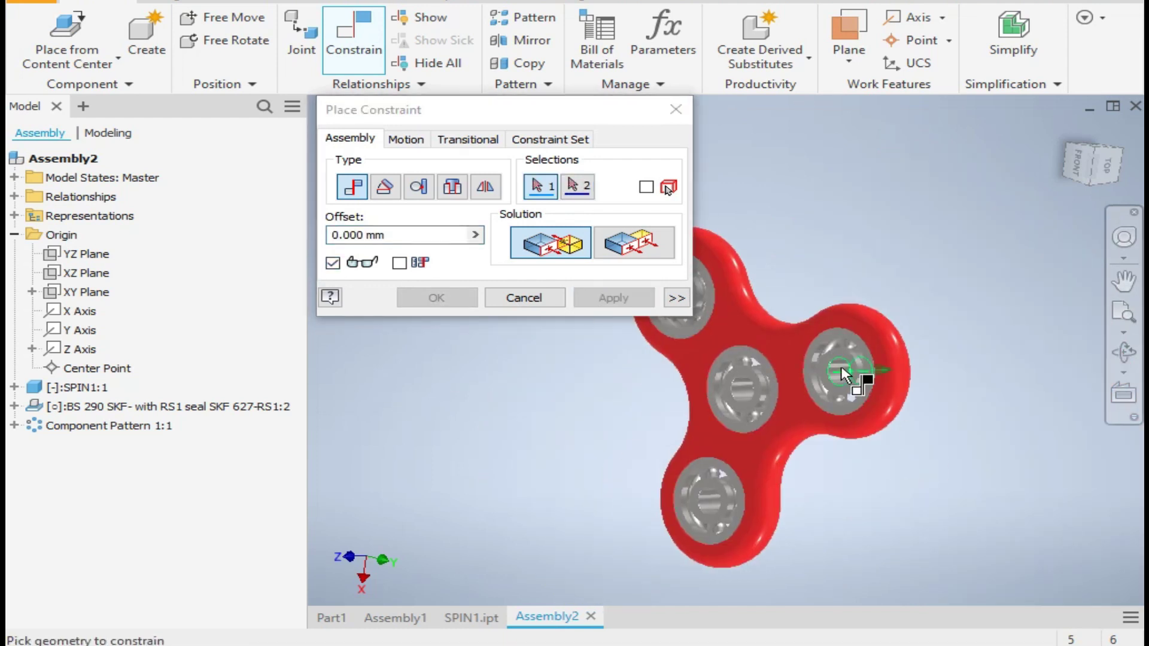
scroll(846, 372, up, 5)
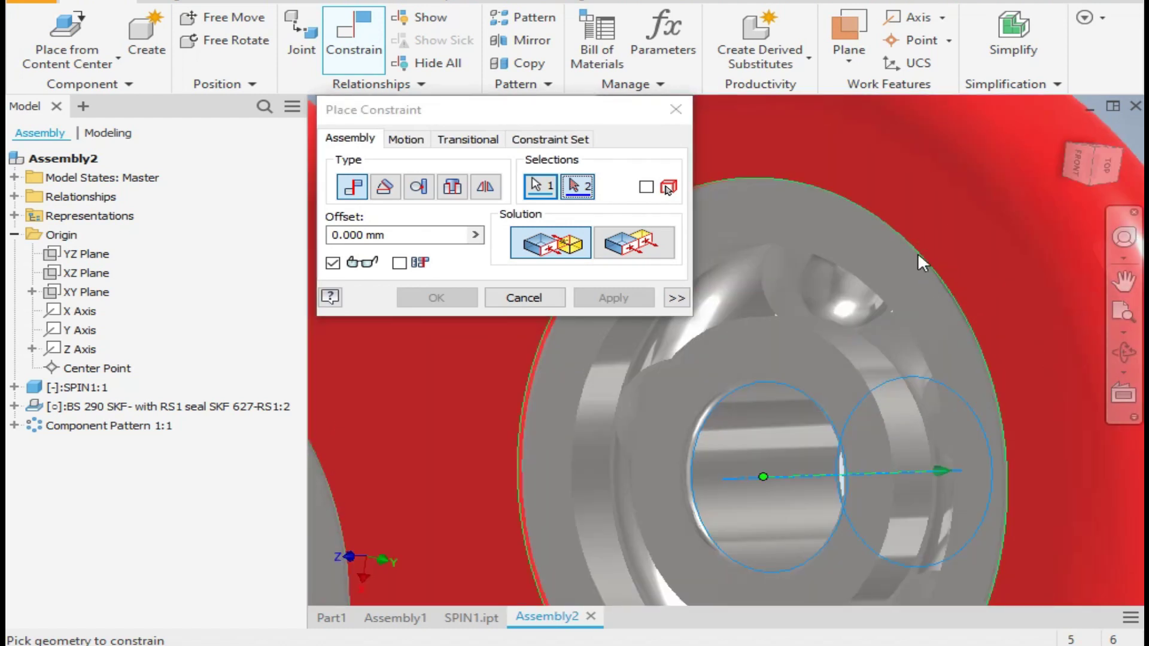
click(526, 301)
scroll(720, 297, down, 5)
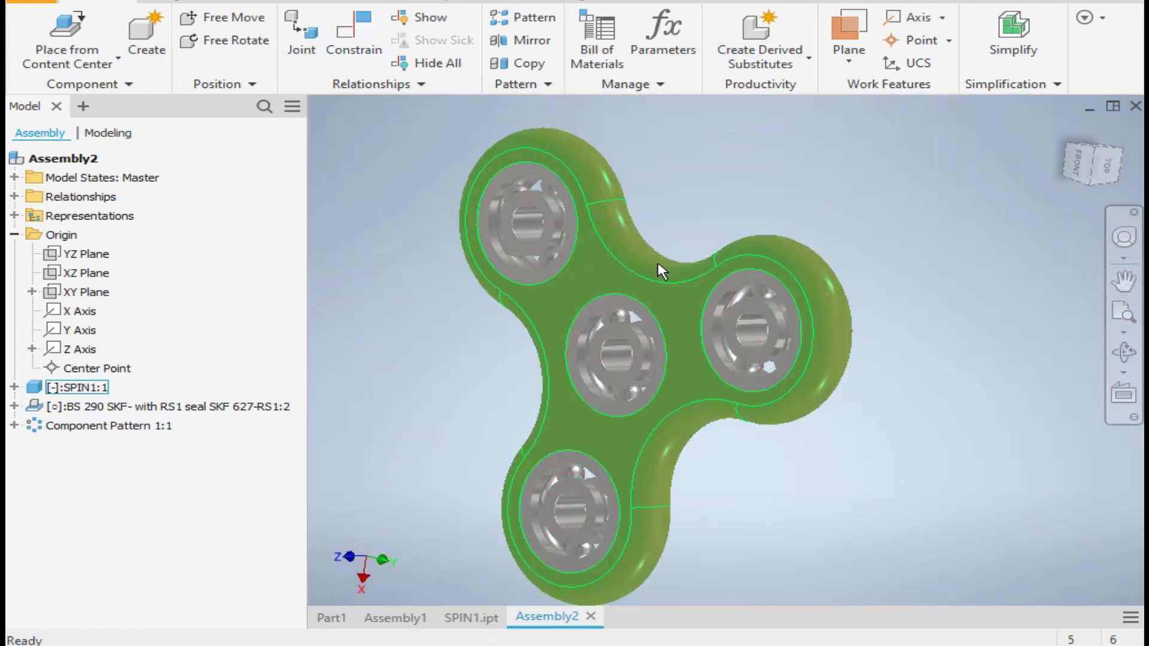